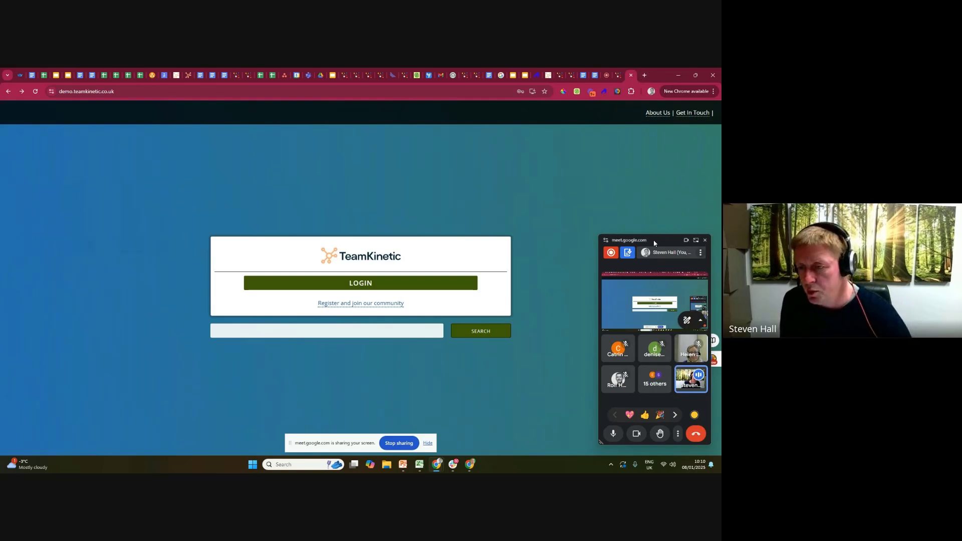
Open the National Museums NI volunteering homepage at volunteer.nationalmuseumsni.org and move the floating meeting window aside.
left_click_drag(654, 238, 641, 188)
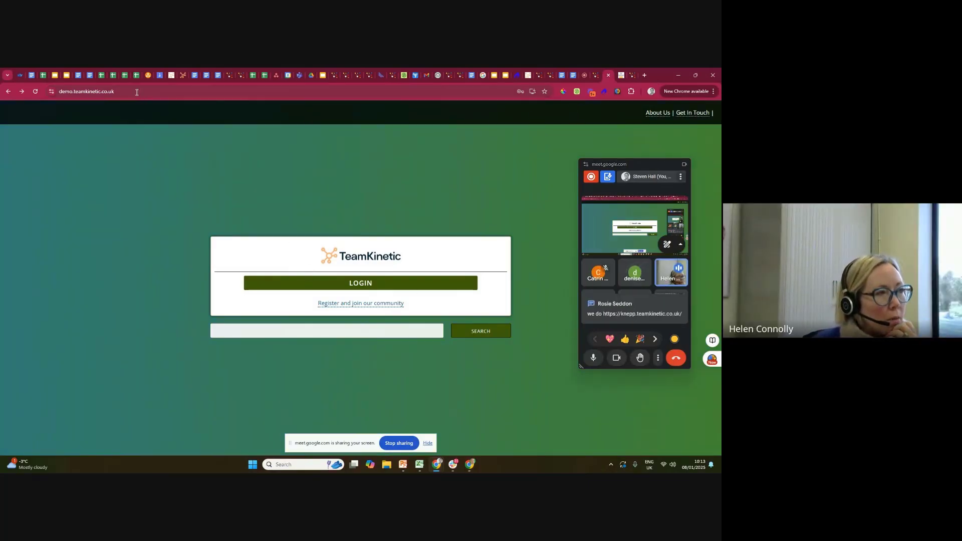
left_click(632, 75)
left_click(161, 91)
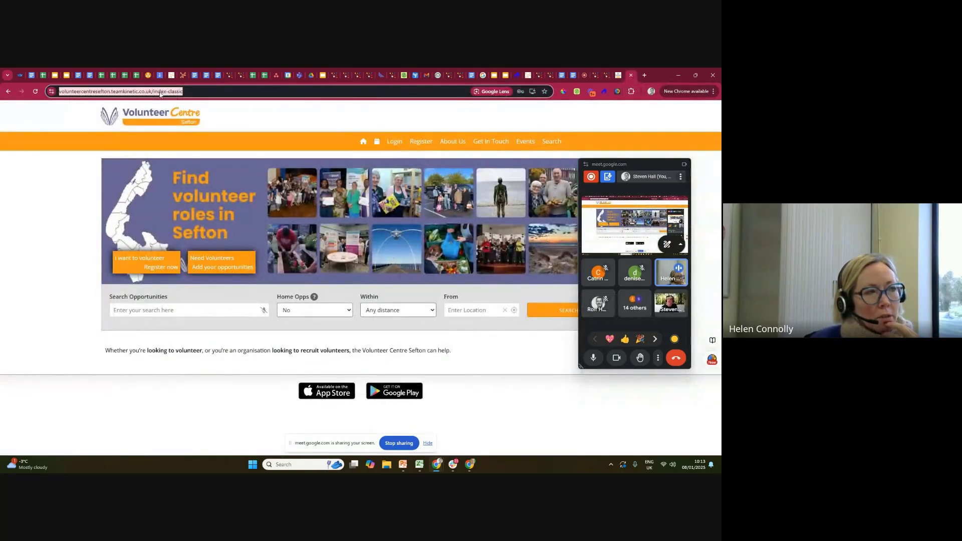
type("volu")
left_click(207, 169)
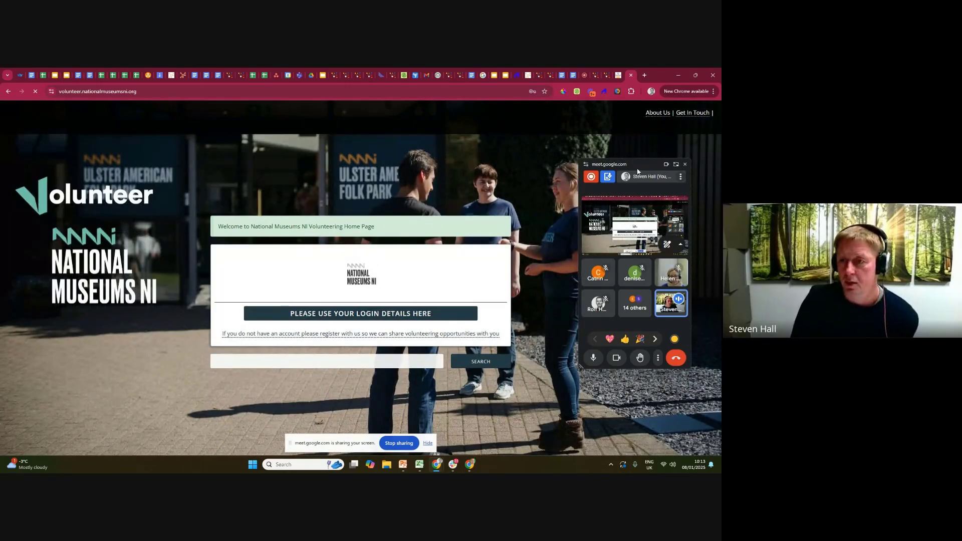
left_click_drag(635, 162, 655, 153)
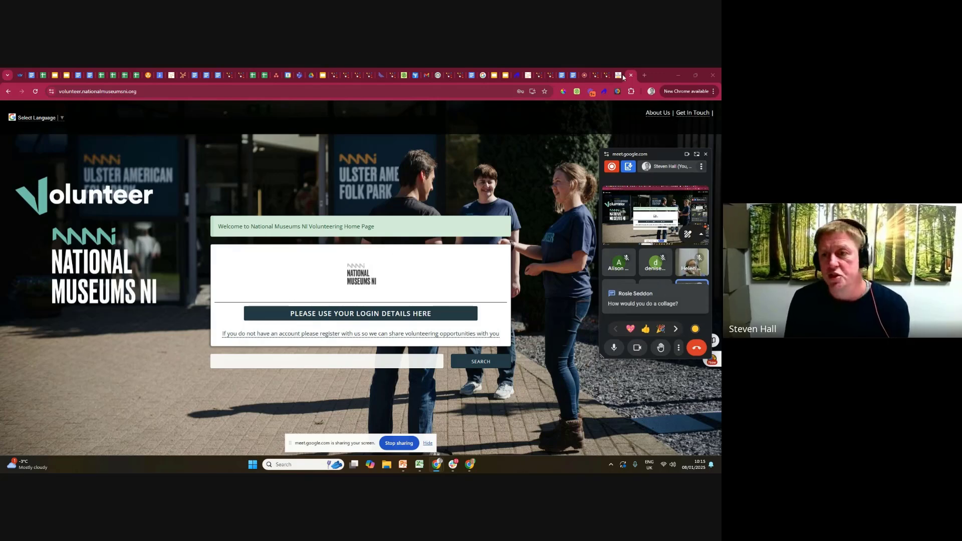
Open the Homepage section of the Look & Feel settings in the demo site's admin, keeping the meeting window clear of the form.
left_click(595, 76)
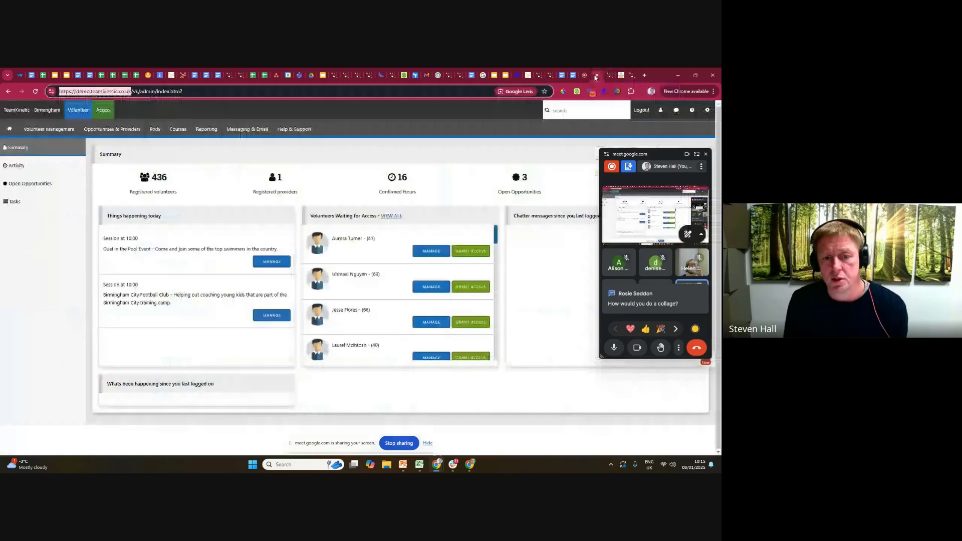
left_click(706, 110)
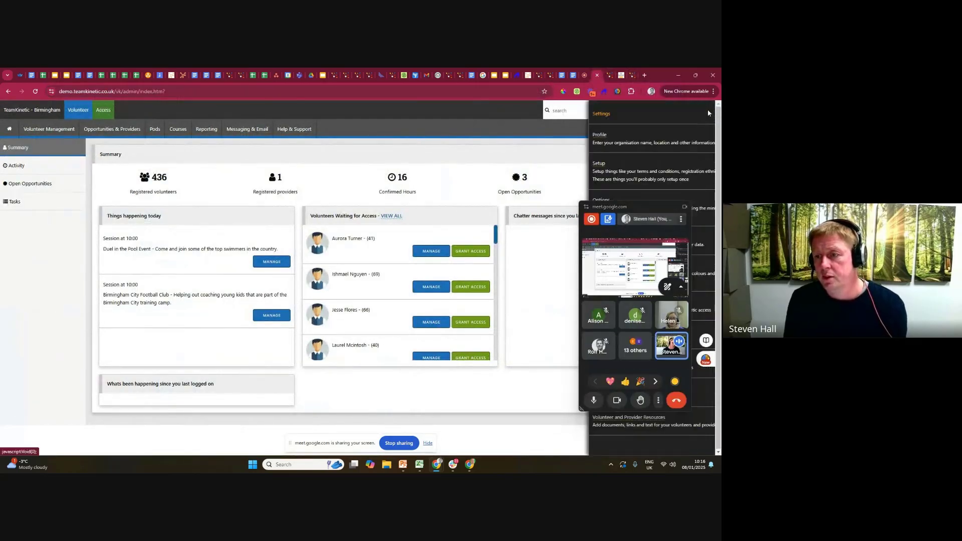
left_click_drag(641, 209, 426, 184)
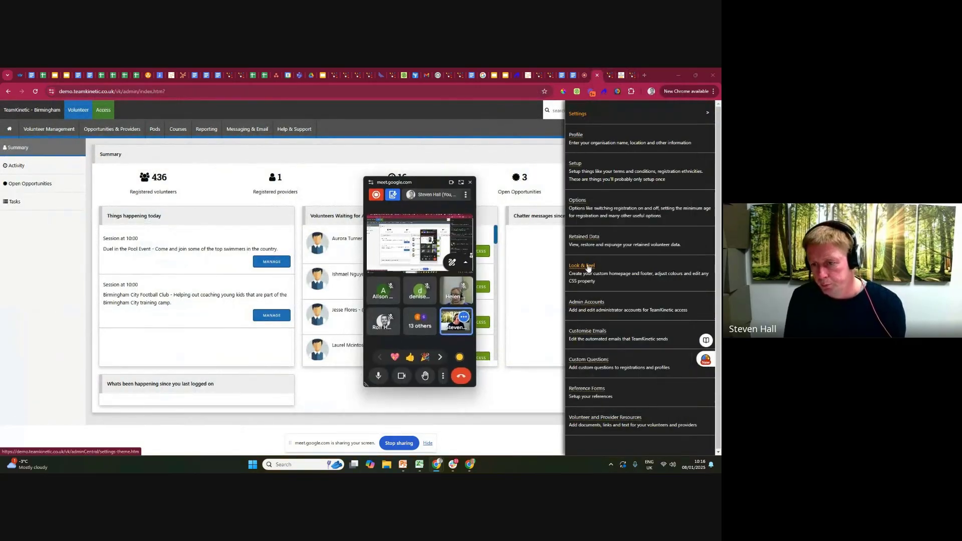
left_click(587, 268)
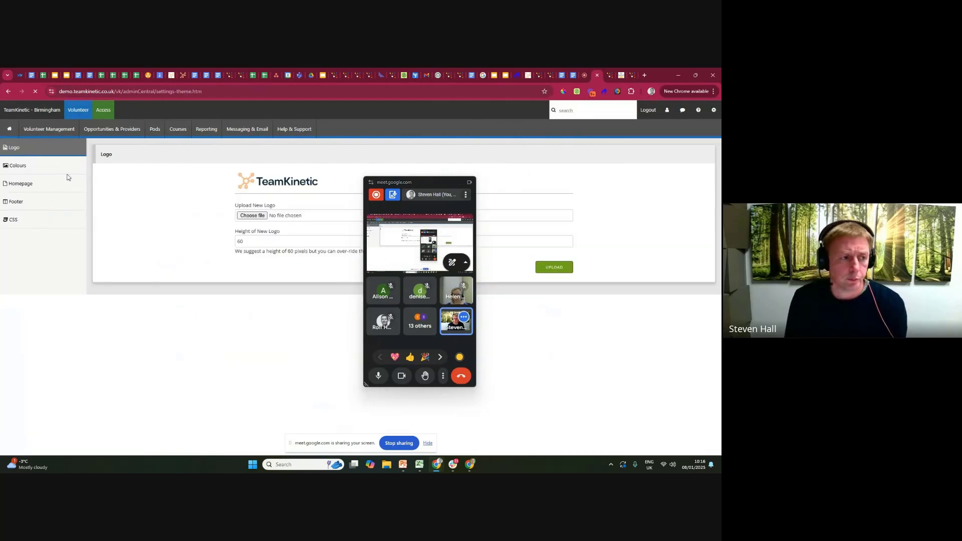
left_click(43, 185)
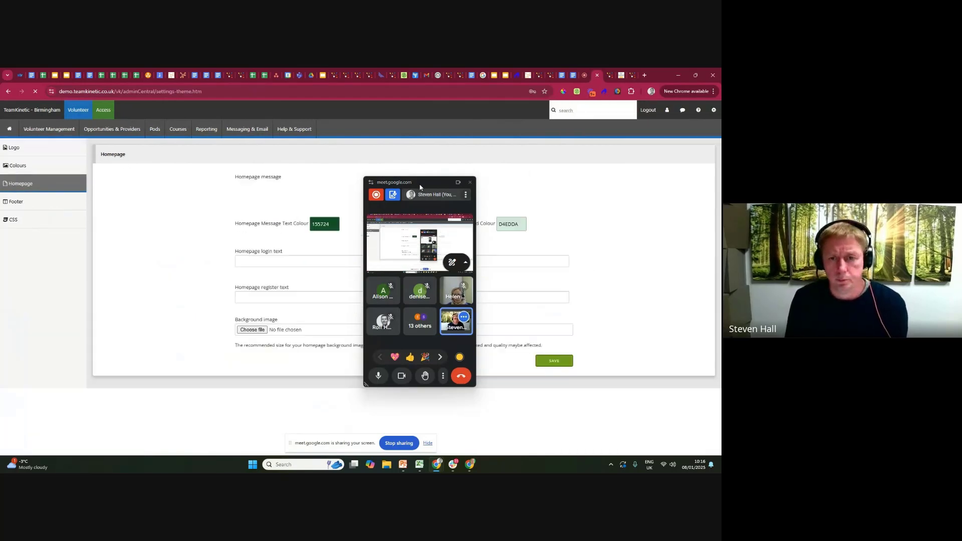
left_click_drag(419, 184, 612, 171)
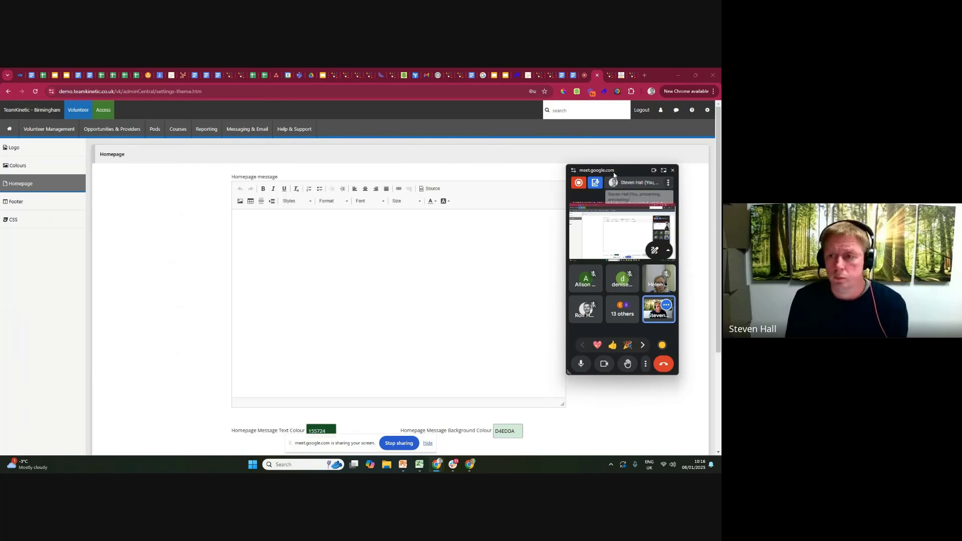
left_click_drag(619, 169, 656, 164)
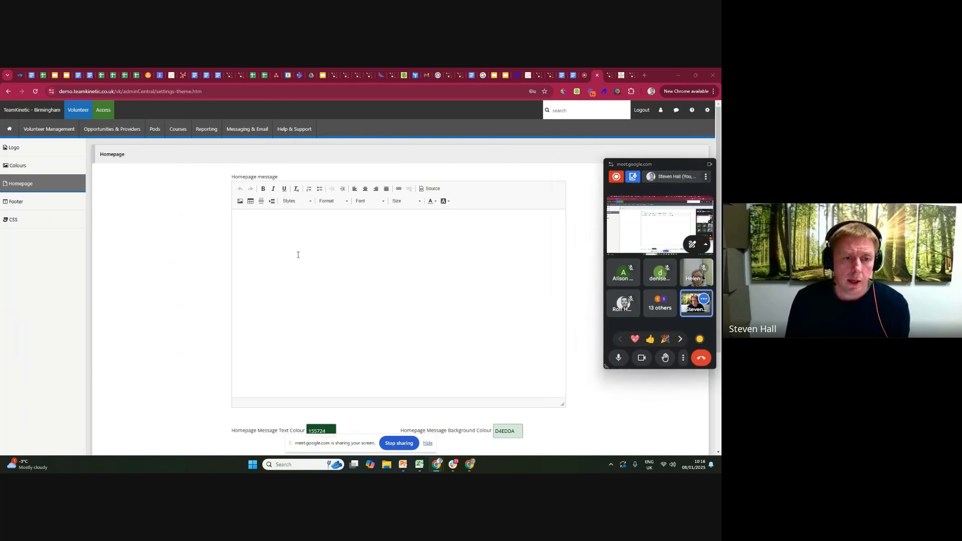
View the theme's Colours settings and return to the Homepage settings.
left_click(55, 149)
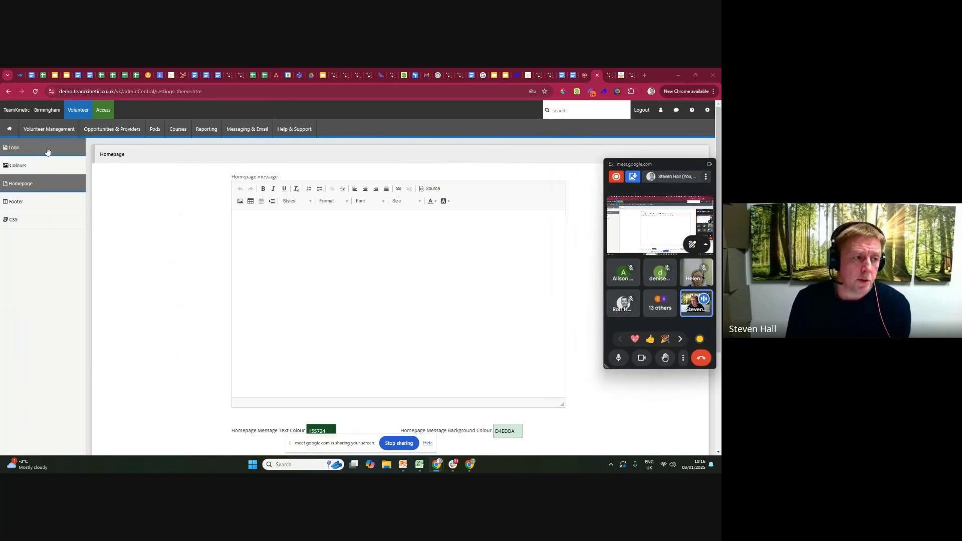
left_click(47, 173)
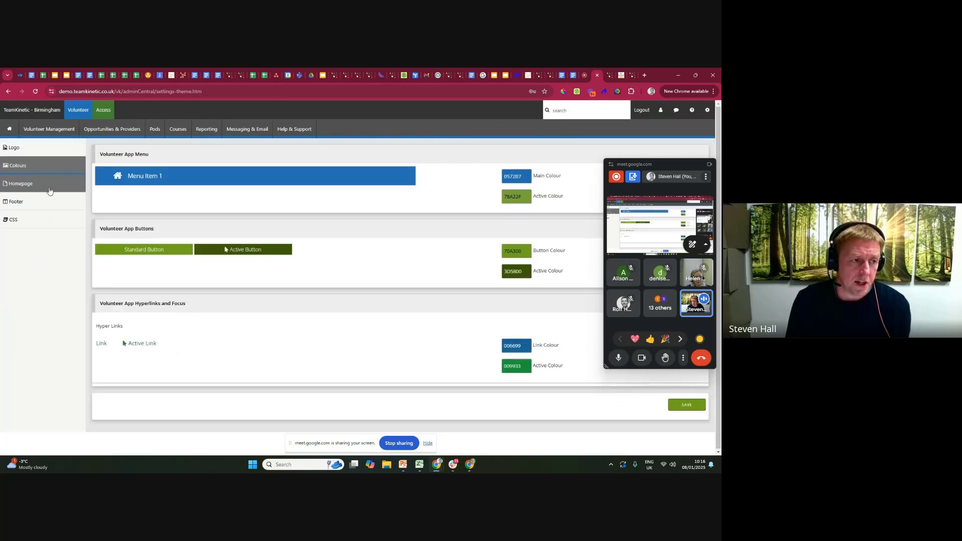
left_click(49, 189)
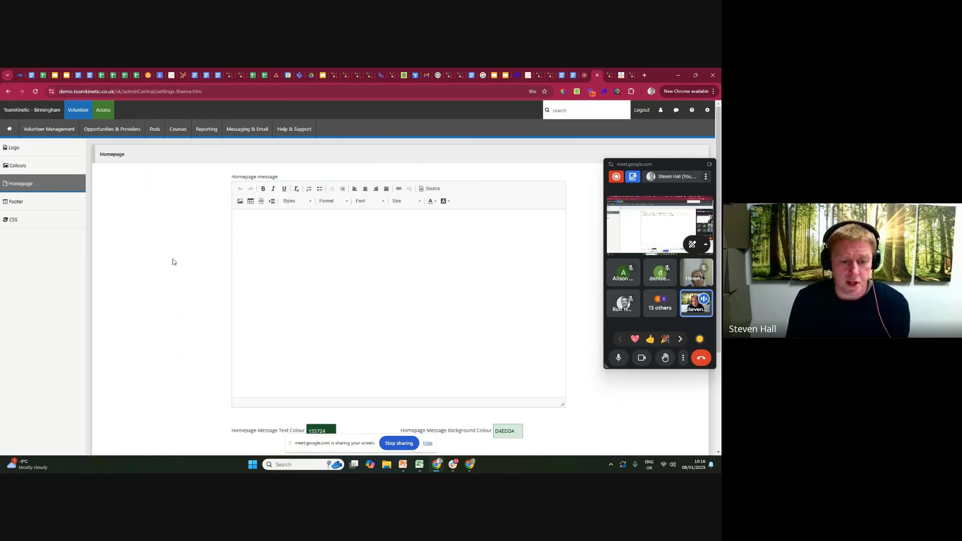
Upload "background knepp.jpg" from the Pictures folder as the homepage background image and save the homepage settings.
scroll(173, 262, "down", 3)
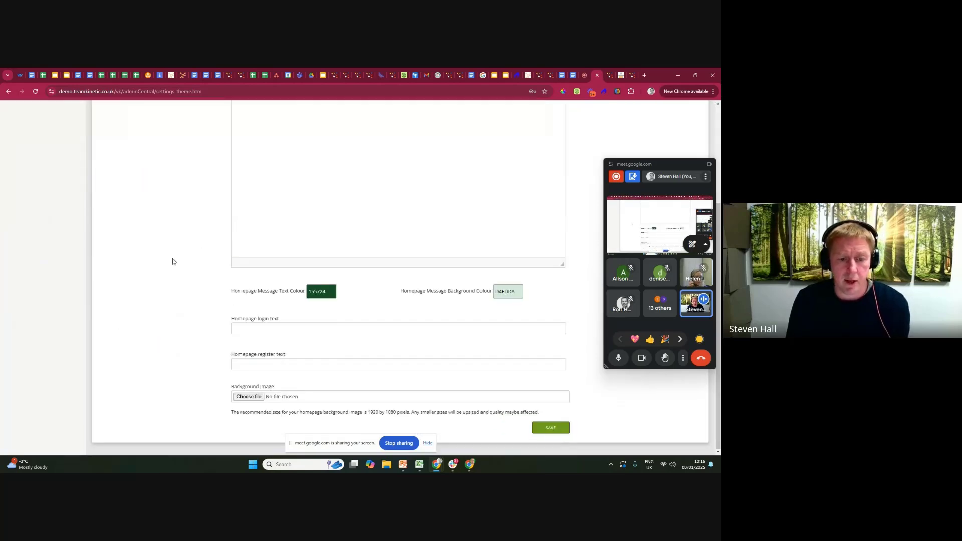
left_click(247, 396)
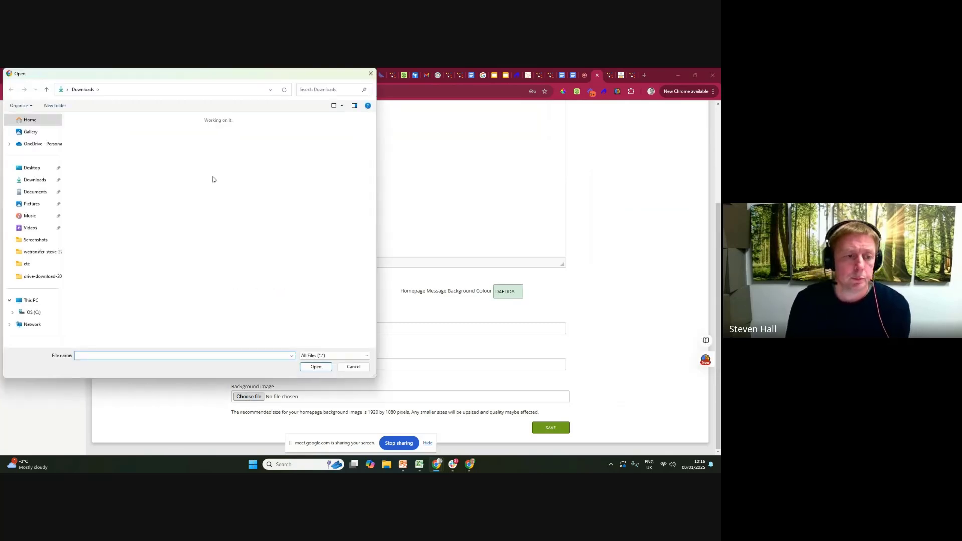
left_click(34, 206)
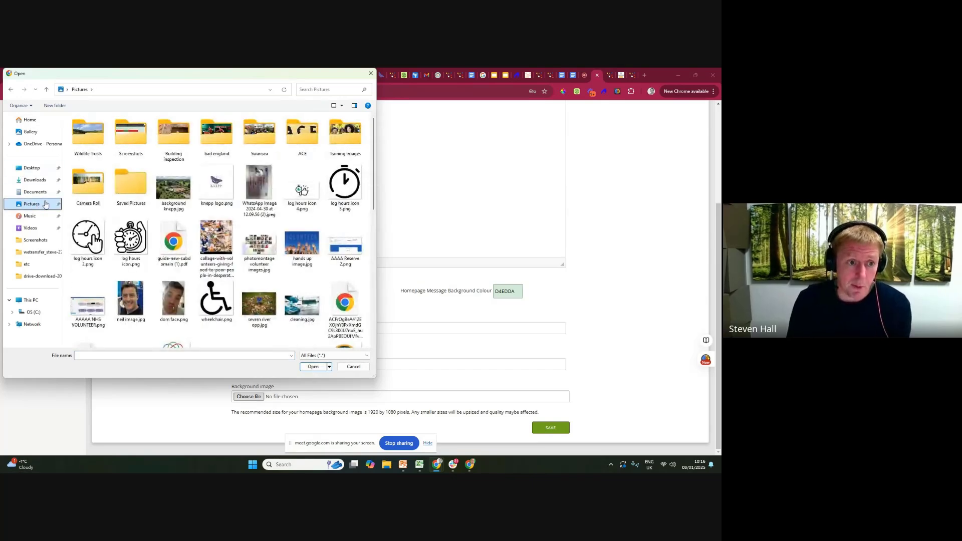
left_click(170, 194)
double_click(170, 194)
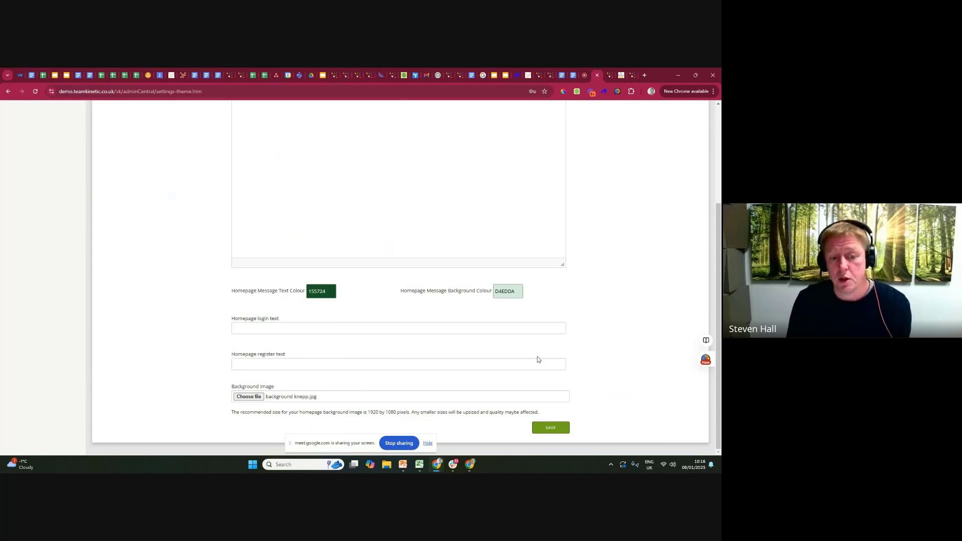
left_click(551, 428)
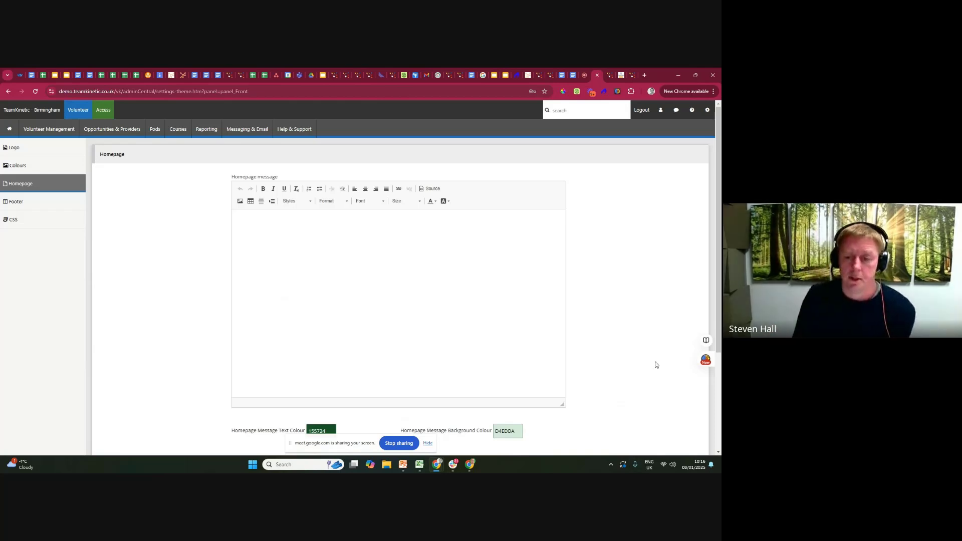
scroll(655, 363, "down", 3)
left_click(553, 428)
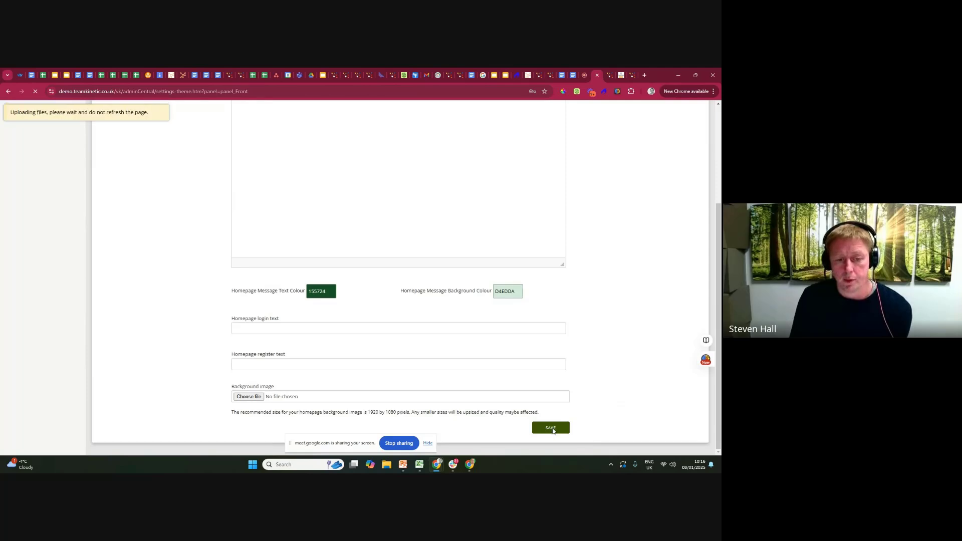
Reload the public demo homepage and examine its background, login button and registration link.
left_click(609, 76)
key("F5")
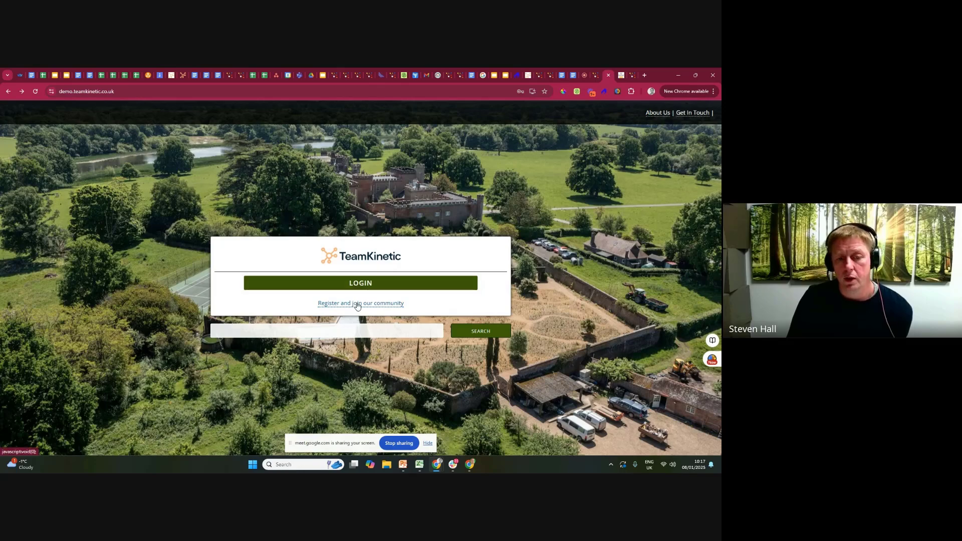
left_click(361, 287)
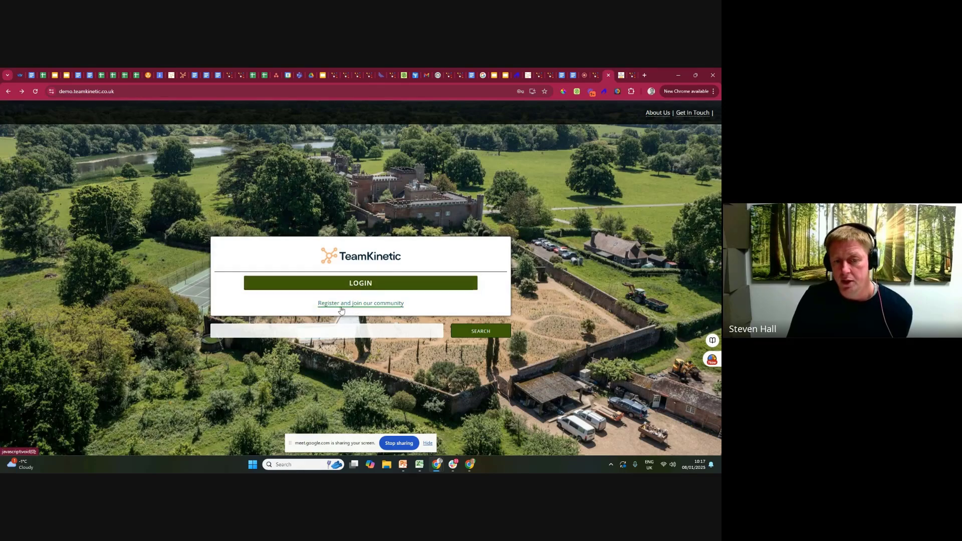
left_click_drag(413, 304, 325, 302)
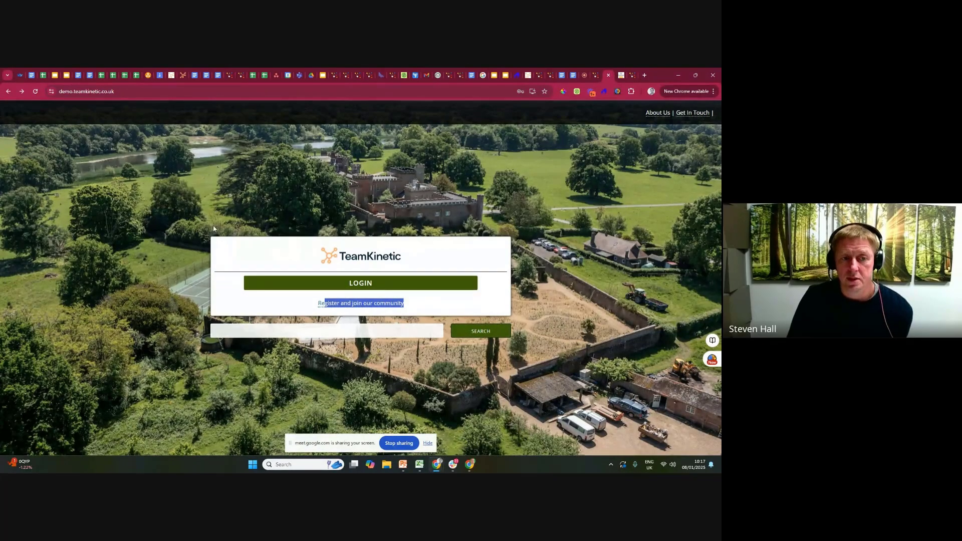
Set the homepage message to the presenter's first name in possessive form followed by "Message here", and save the settings.
left_click(594, 76)
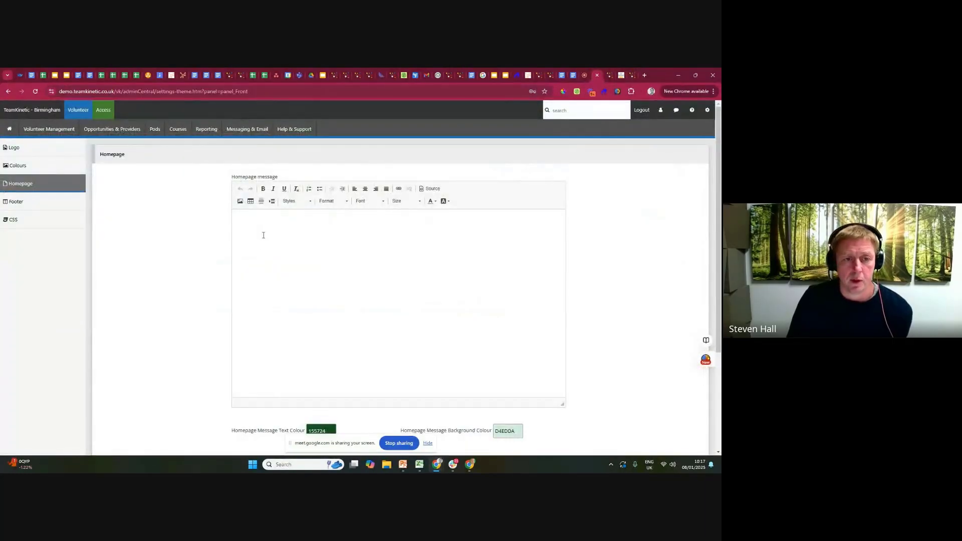
left_click(263, 235)
type("Stevies Message here")
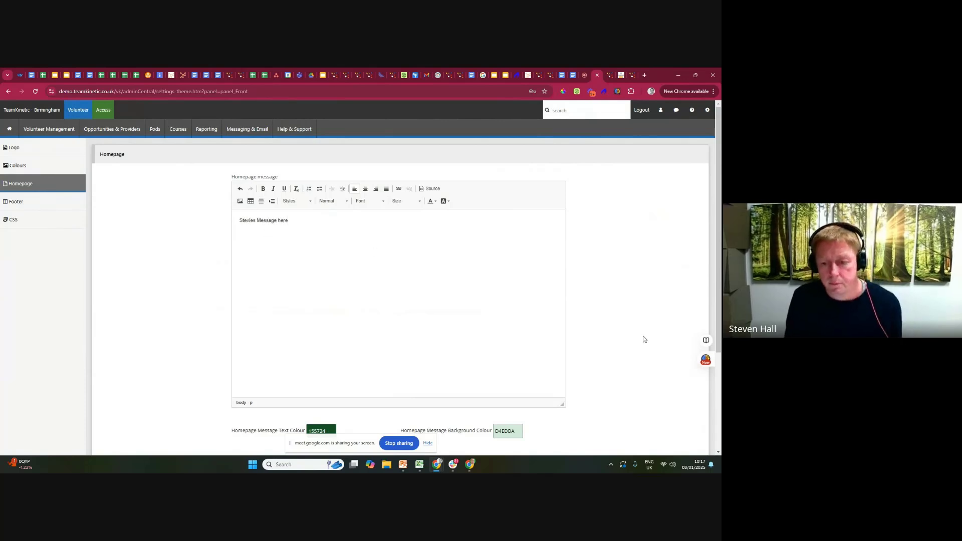
scroll(614, 333, "down", 2)
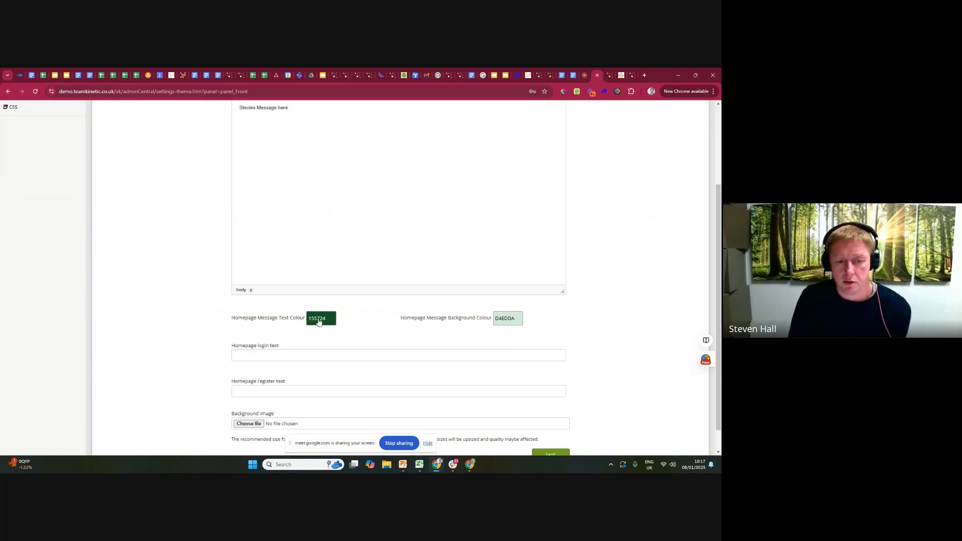
scroll(684, 367, "down", 1)
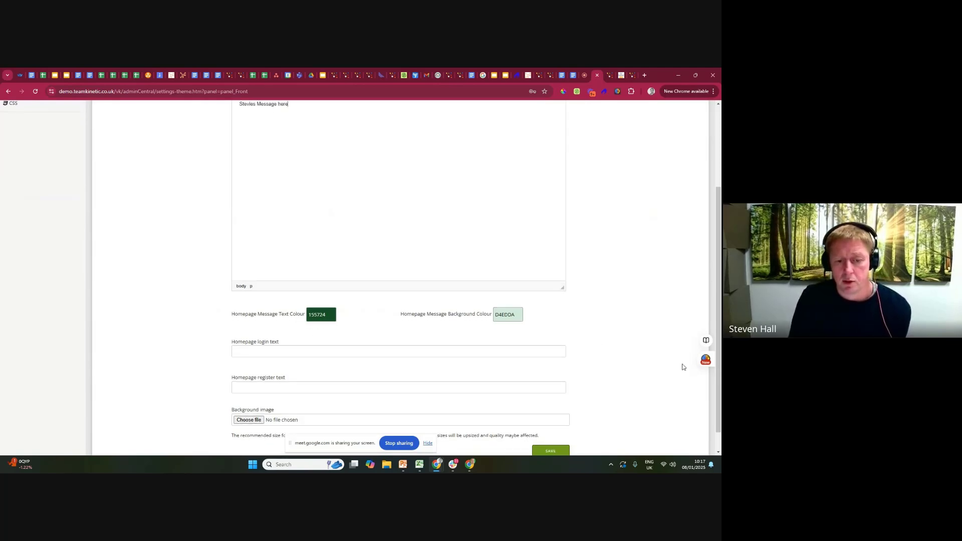
left_click(551, 427)
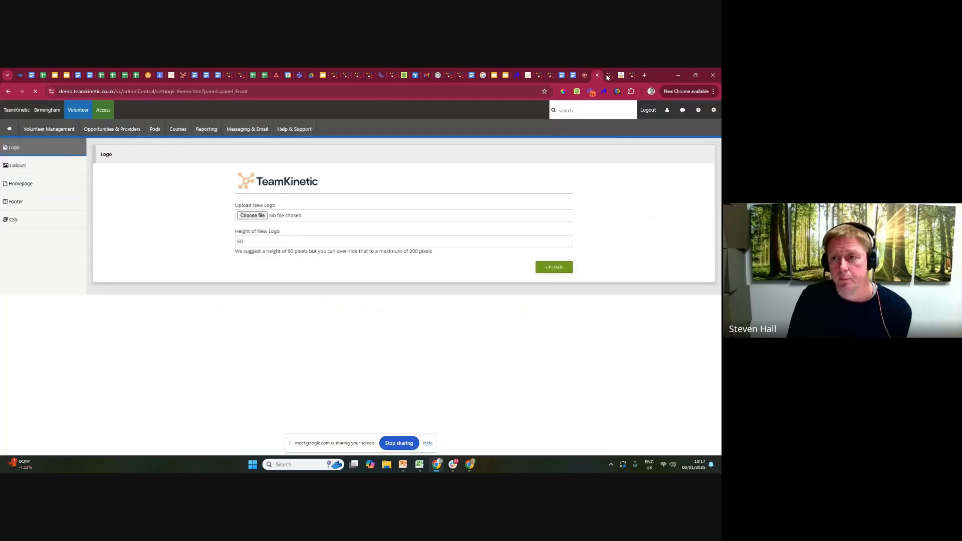
Reload the public demo homepage and examine the message banner above the login box.
left_click(608, 75)
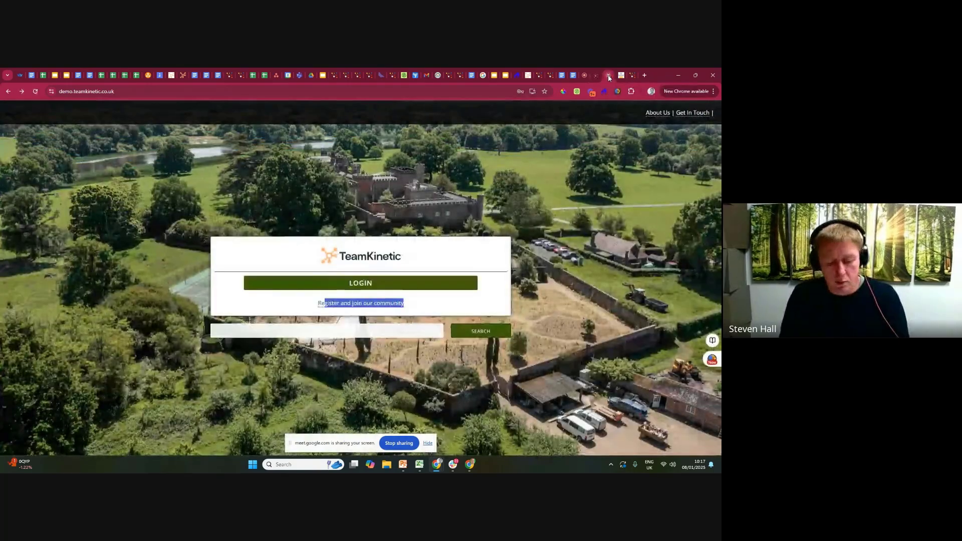
key("F5")
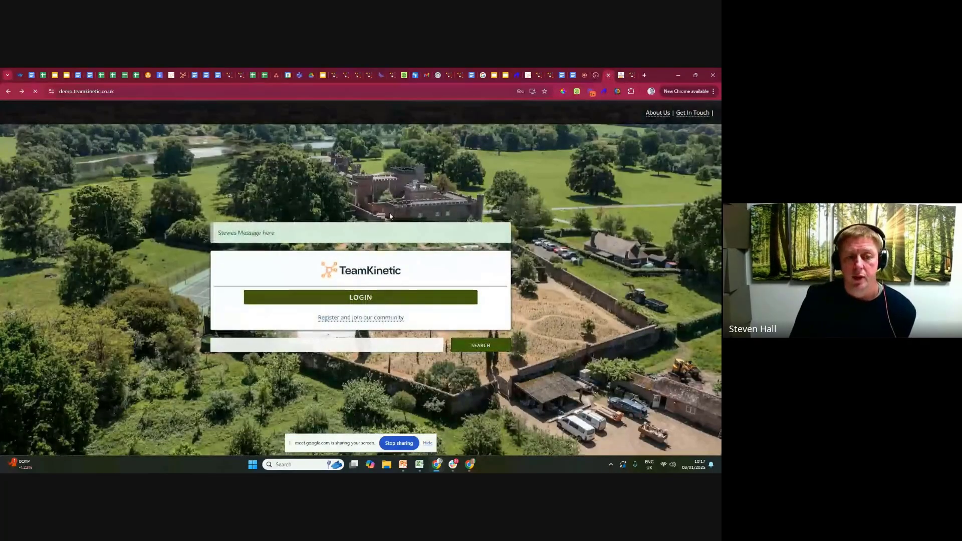
left_click_drag(221, 233, 276, 235)
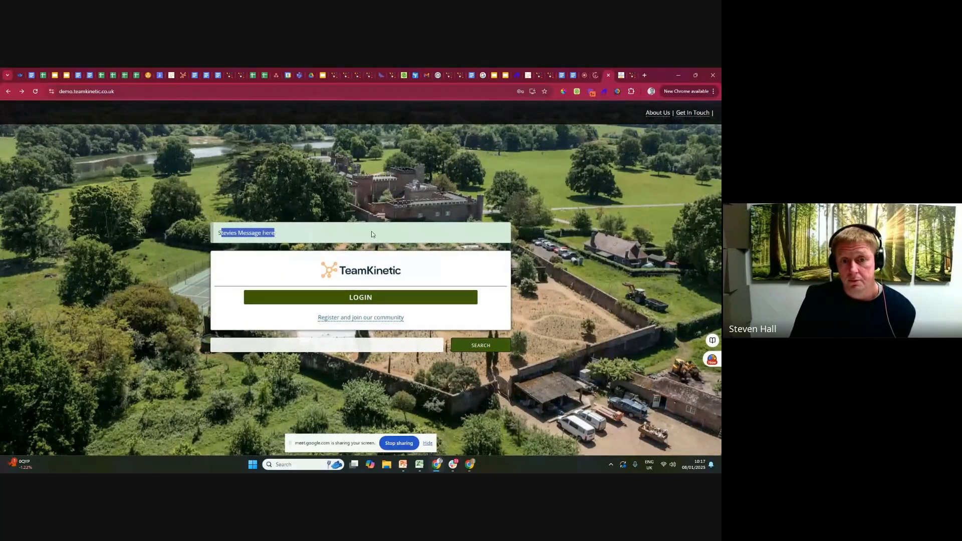
left_click(336, 236)
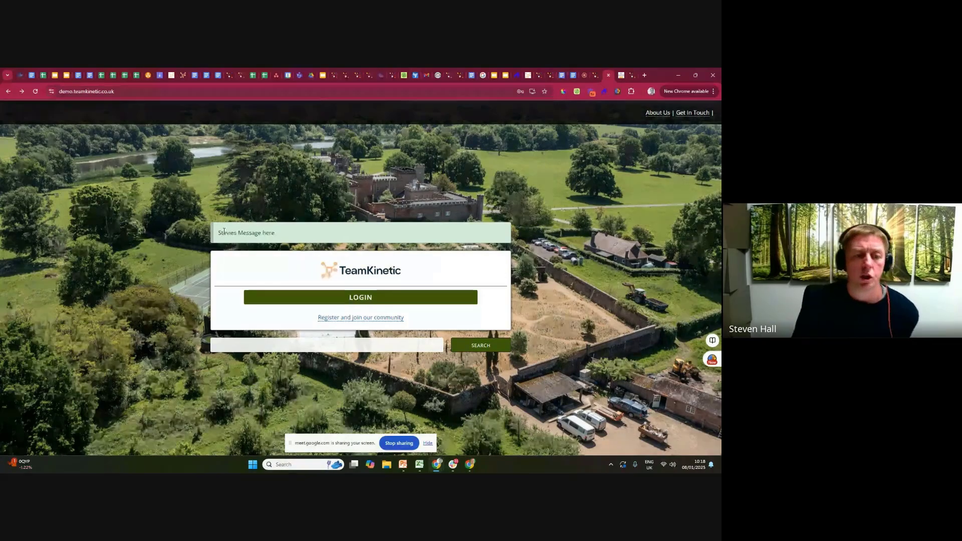
left_click_drag(253, 232, 280, 234)
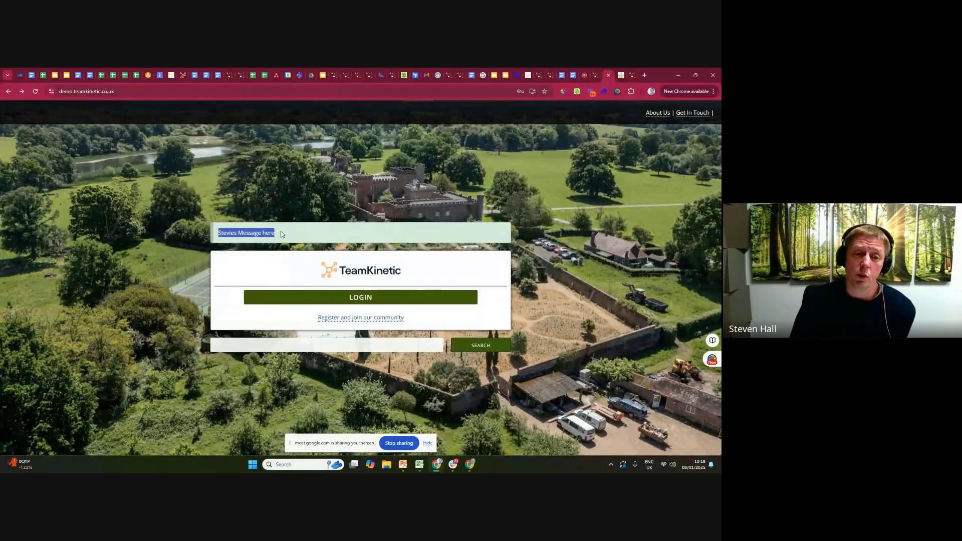
Check the Google Meet call, return to the public demo homepage and reload it.
left_click(583, 77)
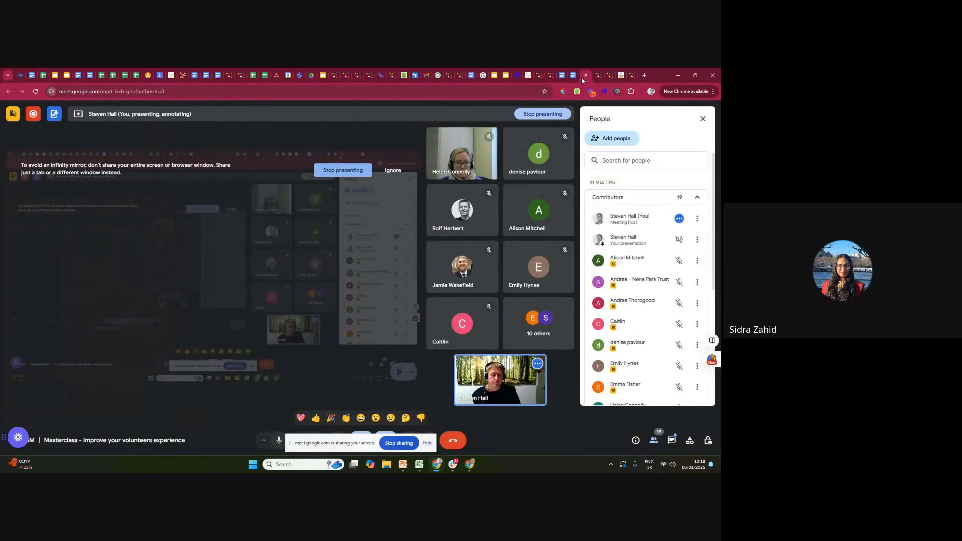
left_click(609, 76)
key("F5")
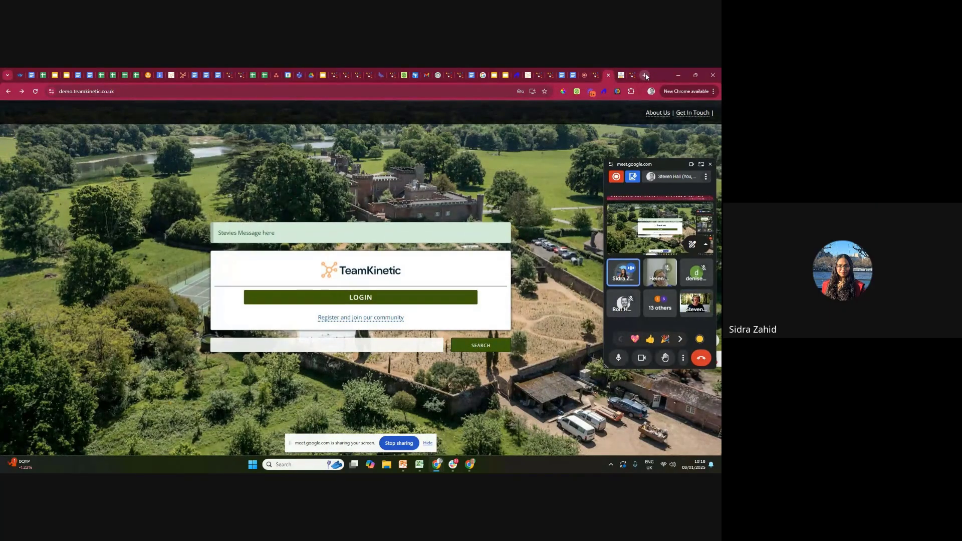
Open the Google Meet call's in-call messages and follow the shared link to the Stemettes volunteer site.
left_click(583, 80)
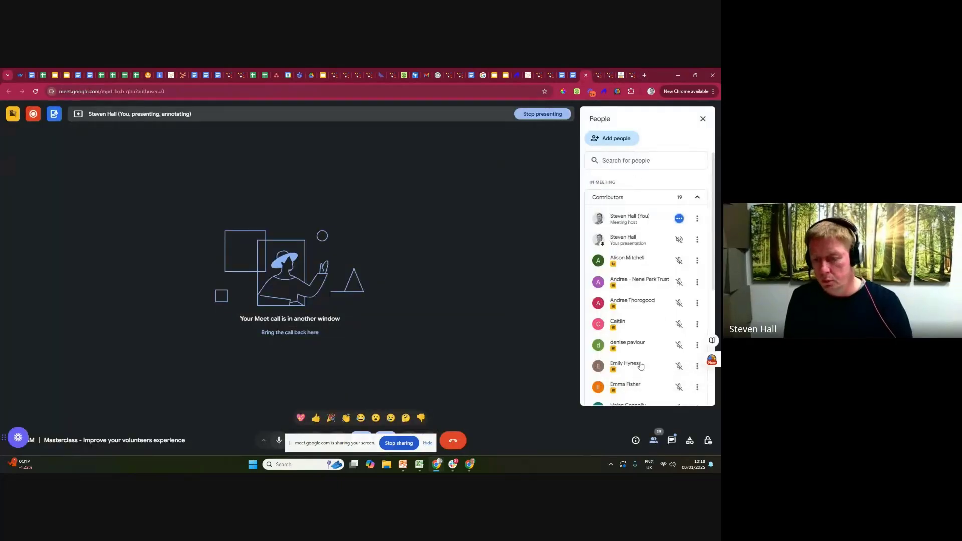
left_click(672, 442)
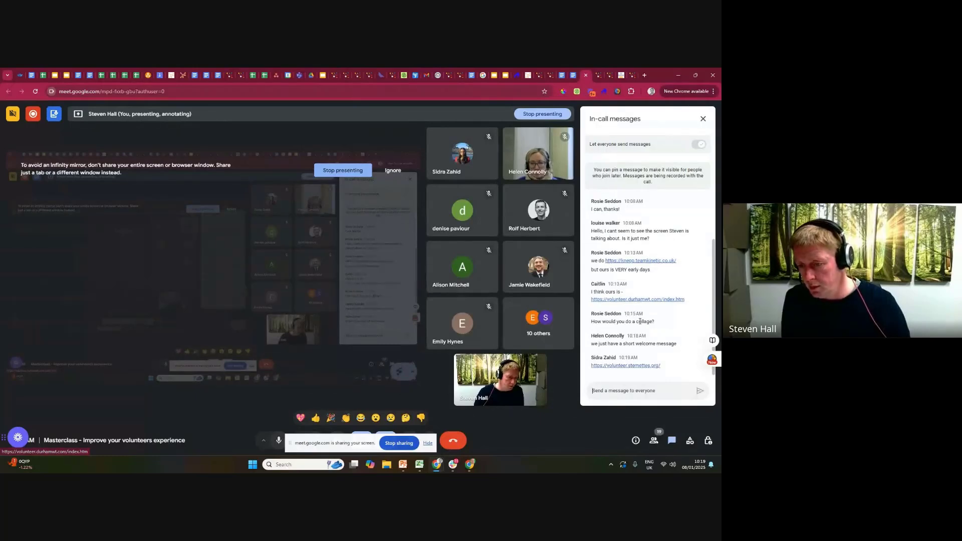
left_click(634, 365)
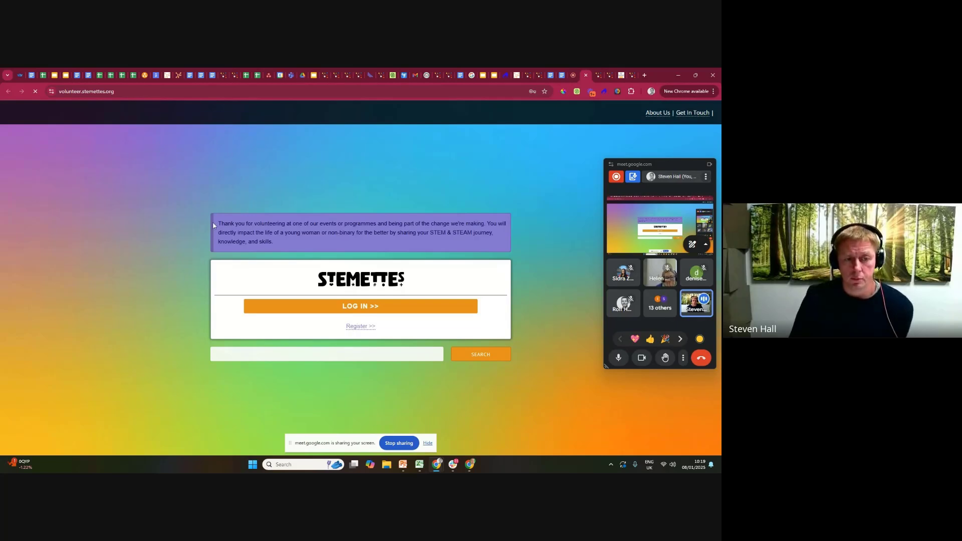
Examine the thank-you message in the banner above the login box on the Stemettes homepage.
left_click_drag(218, 222, 280, 241)
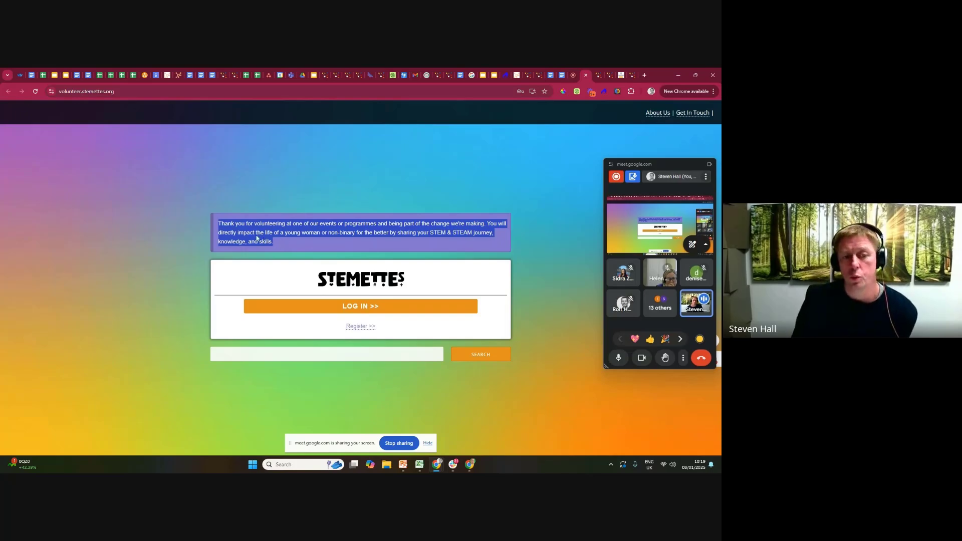
left_click(219, 223)
left_click_drag(217, 222, 272, 242)
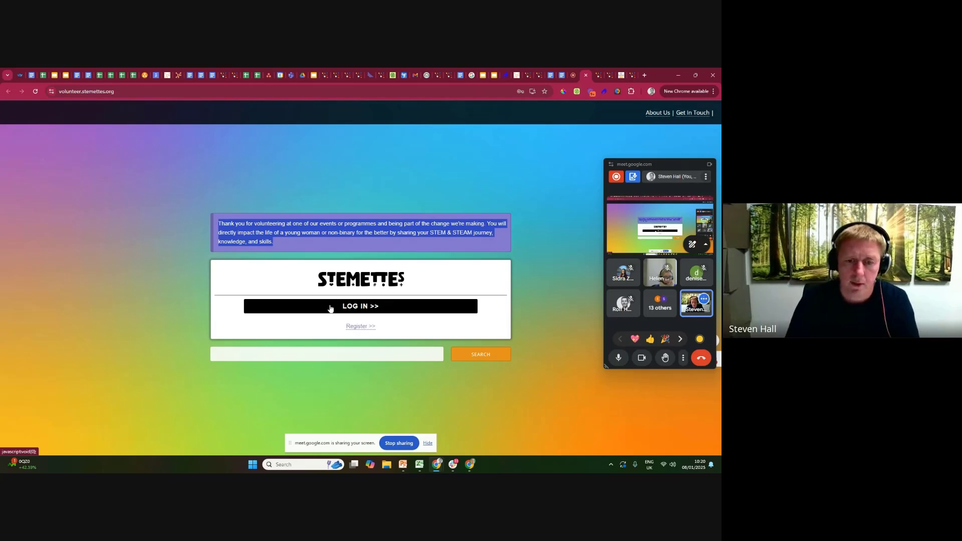
left_click(345, 231)
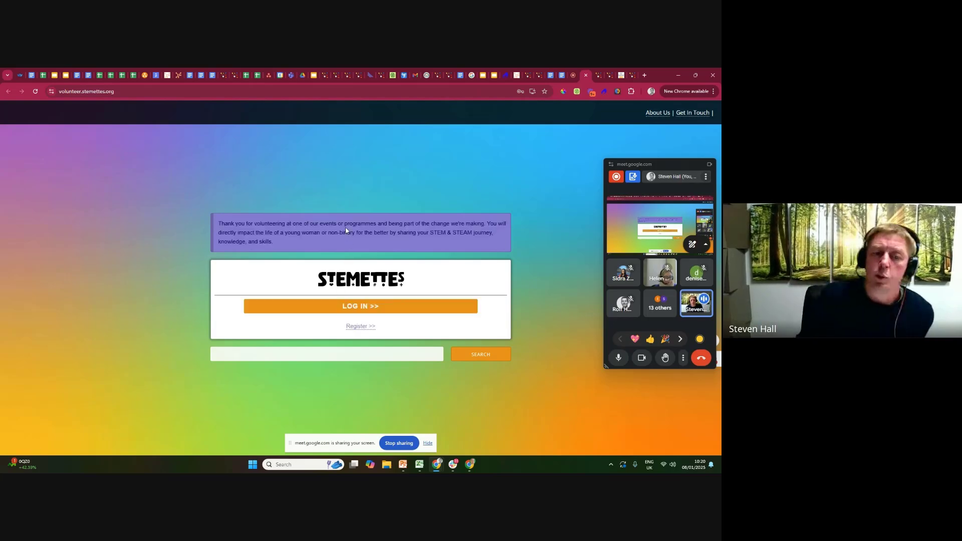
triple_click(252, 235)
left_click(288, 241)
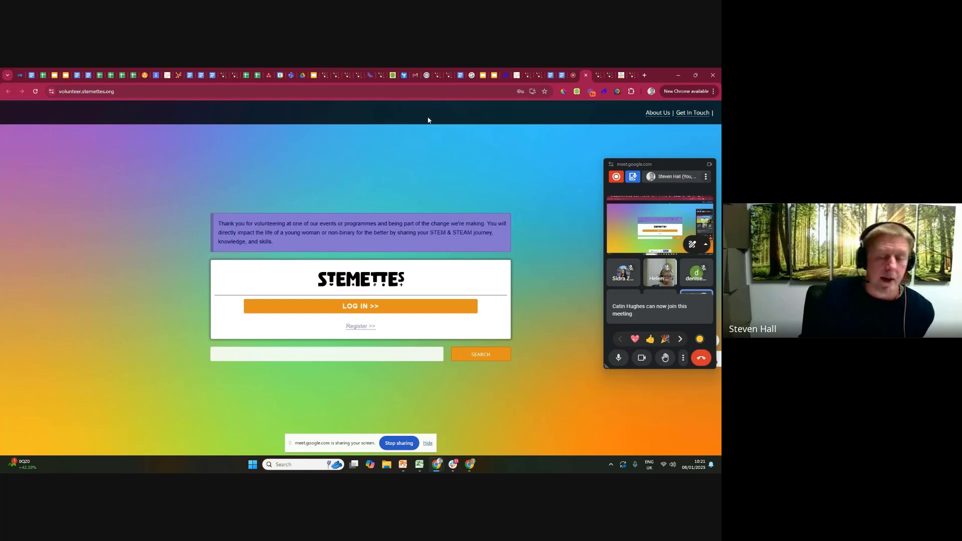
Return to the demo site's admin area and open the About Us Page editor in the Setup settings.
left_click(598, 76)
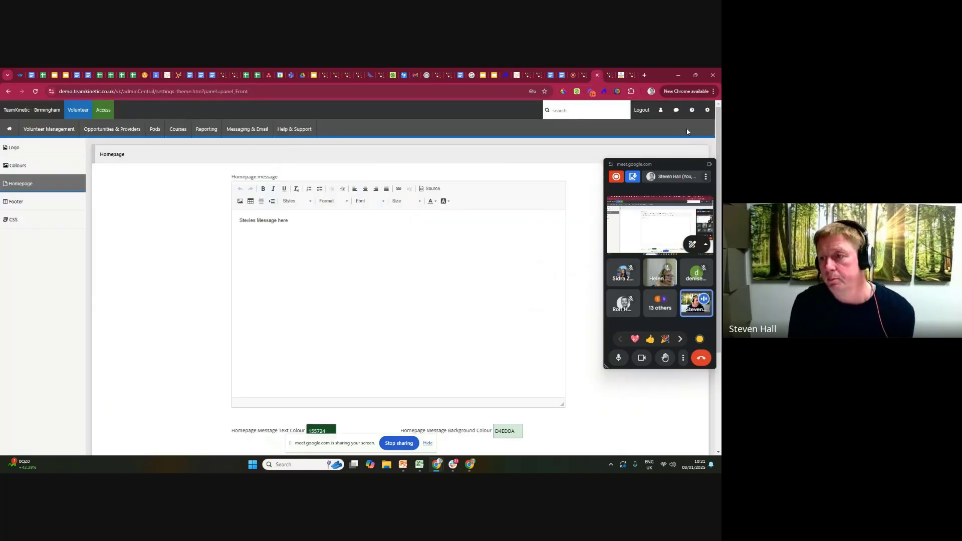
left_click(706, 110)
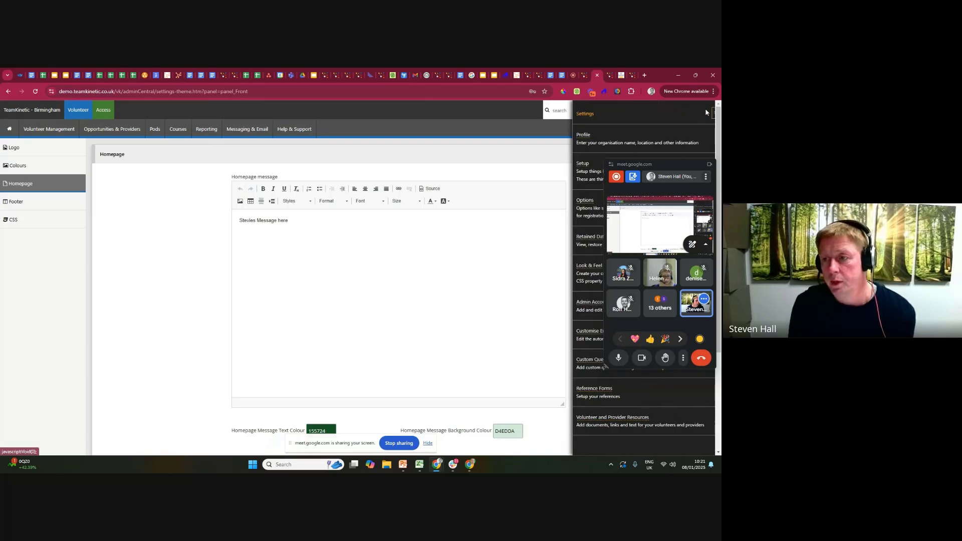
left_click(574, 167)
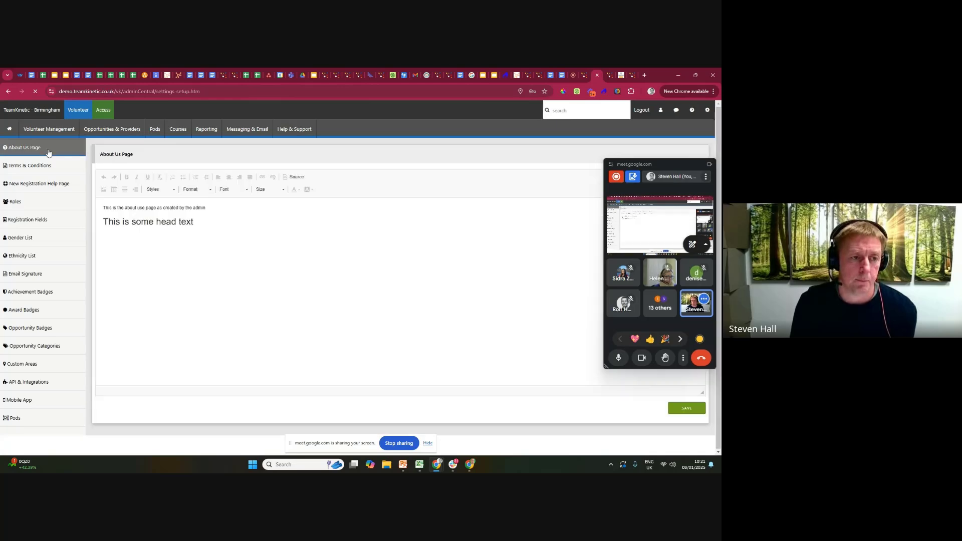
left_click(204, 226)
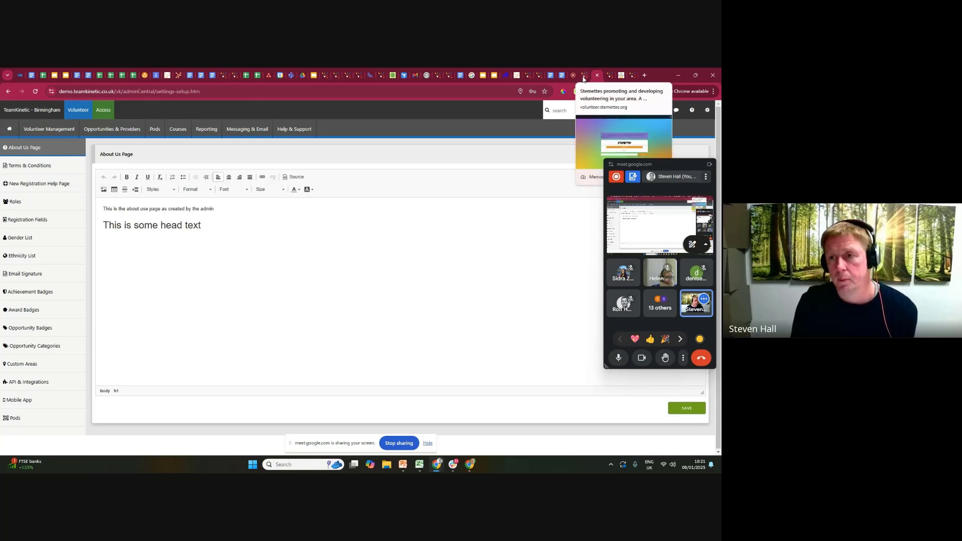
Open the About Us page on the public demo site and examine its introductory line and heading text.
left_click(609, 77)
left_click_drag(662, 166, 656, 229)
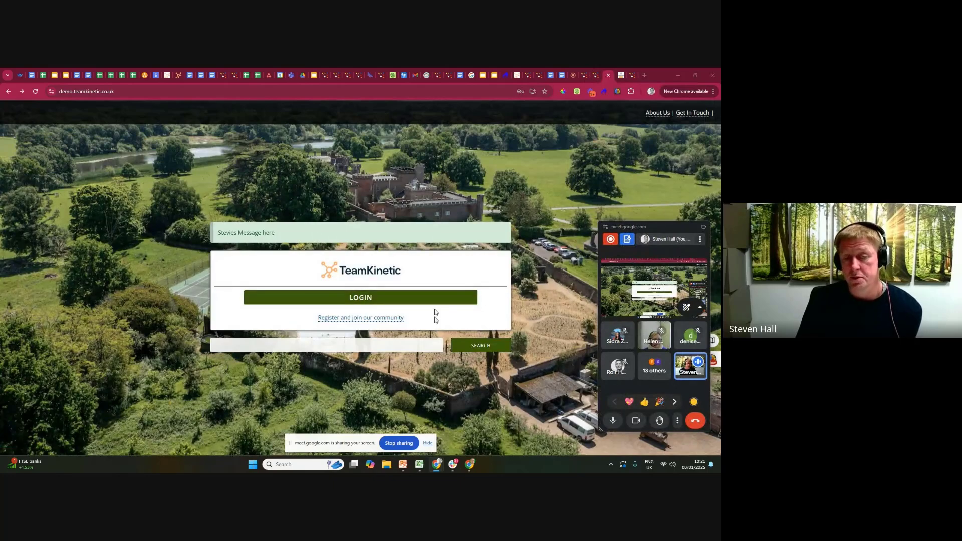
left_click(657, 113)
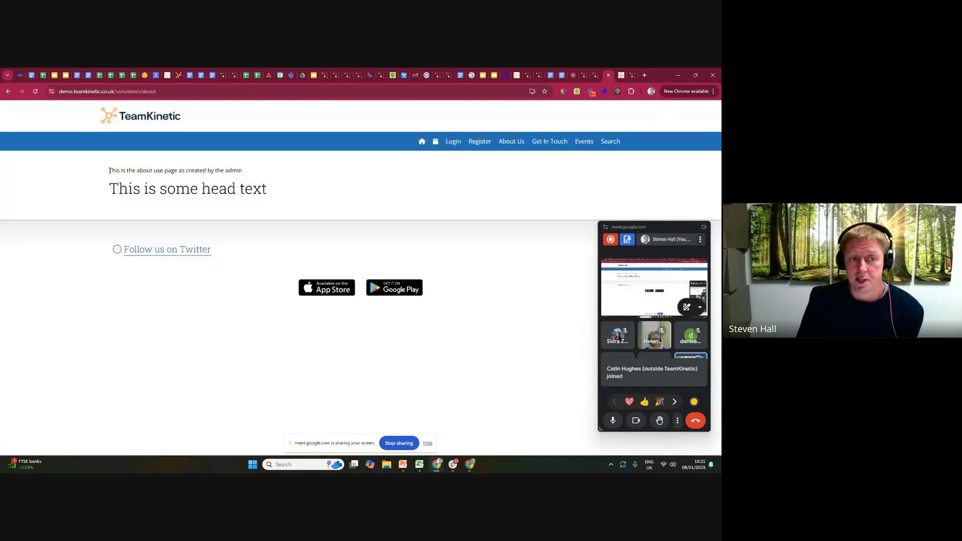
left_click_drag(110, 169, 303, 189)
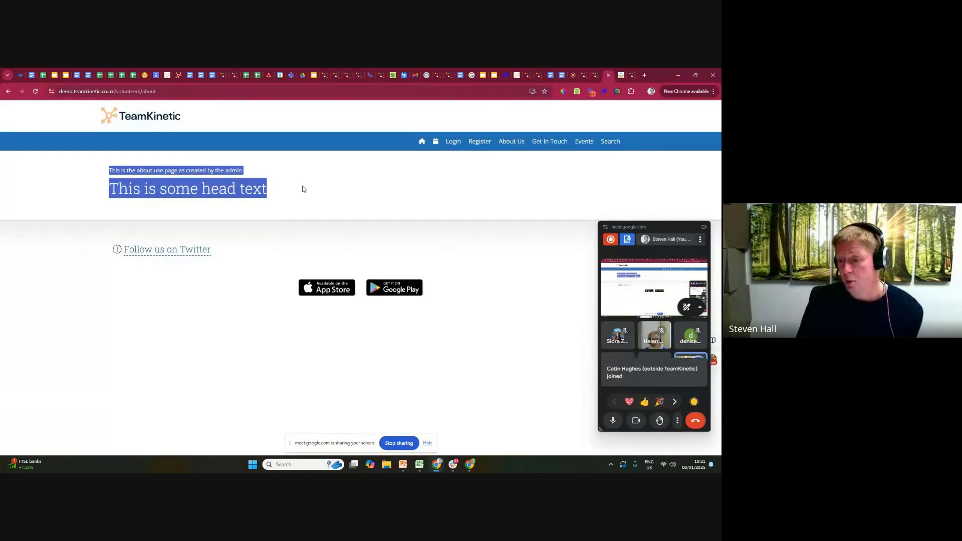
Open the About Us page of the National Museums NI volunteer site and examine its banner, text and images.
left_click(631, 77)
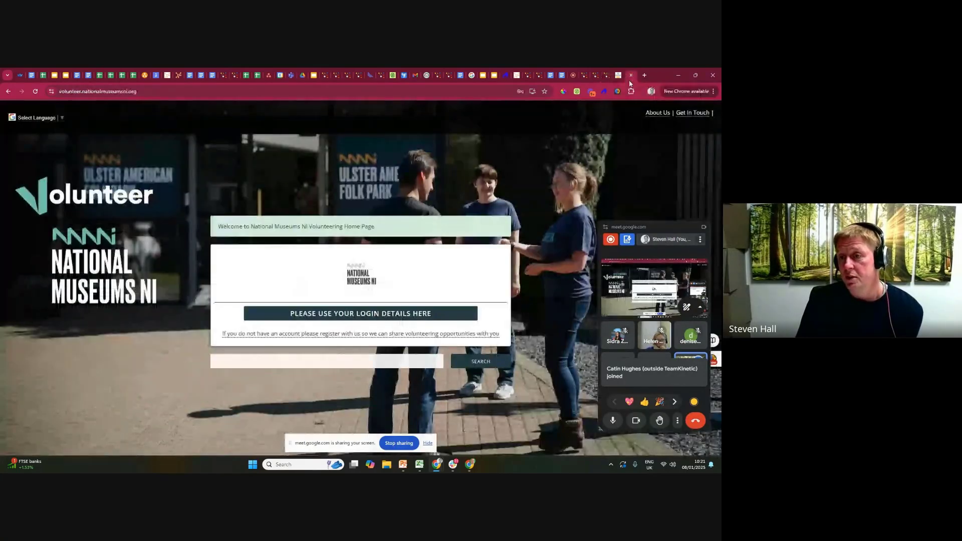
left_click(656, 115)
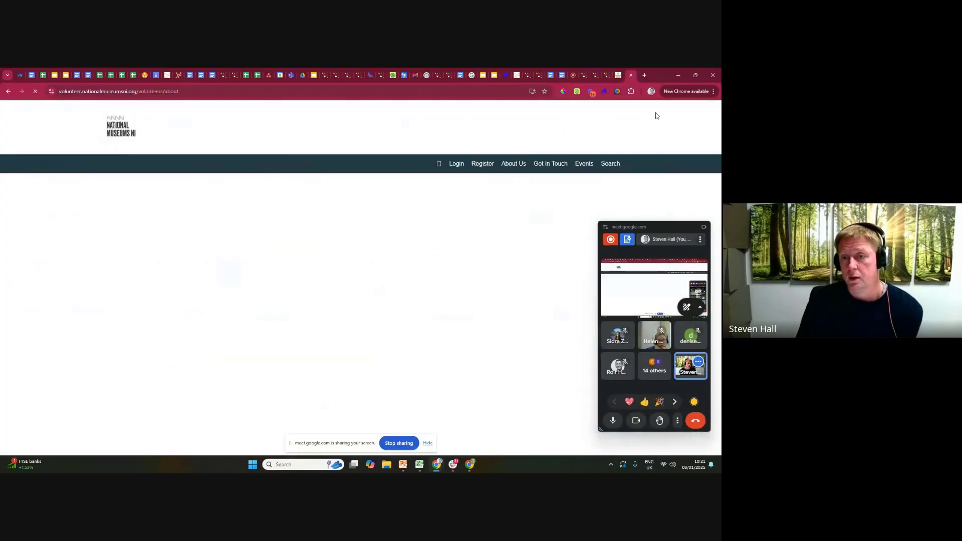
scroll(317, 228, "down", 1)
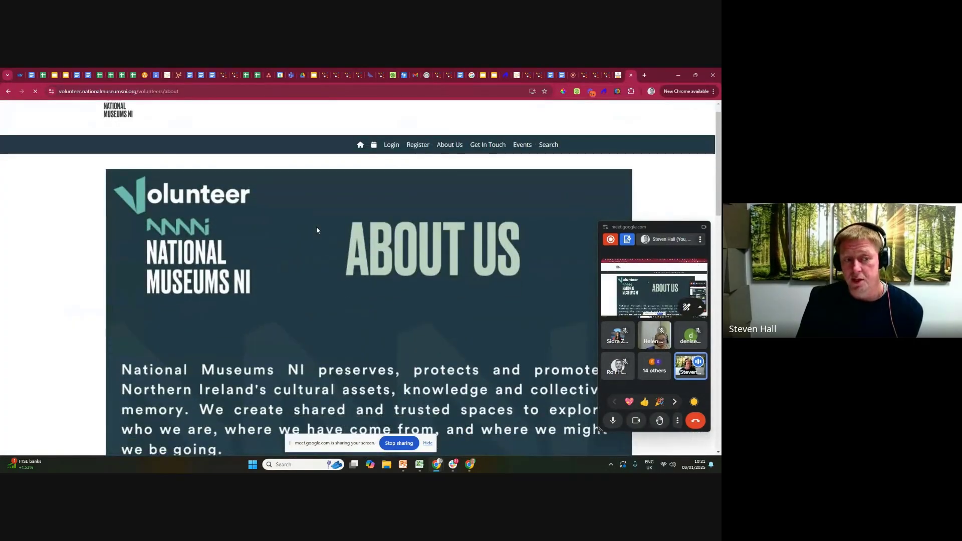
scroll(264, 228, "down", 4)
scroll(264, 236, "down", 8)
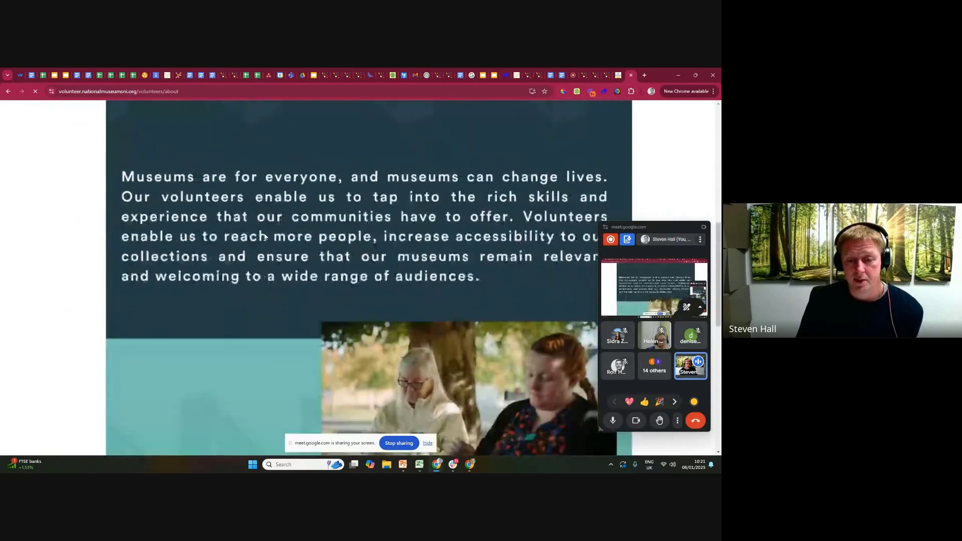
scroll(264, 236, "down", 3)
scroll(265, 236, "up", 3)
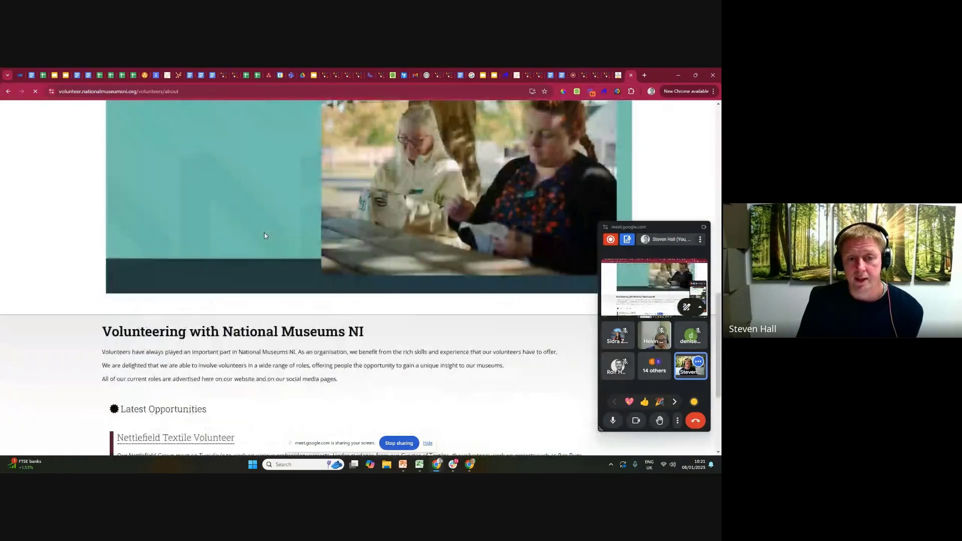
scroll(265, 235, "up", 12)
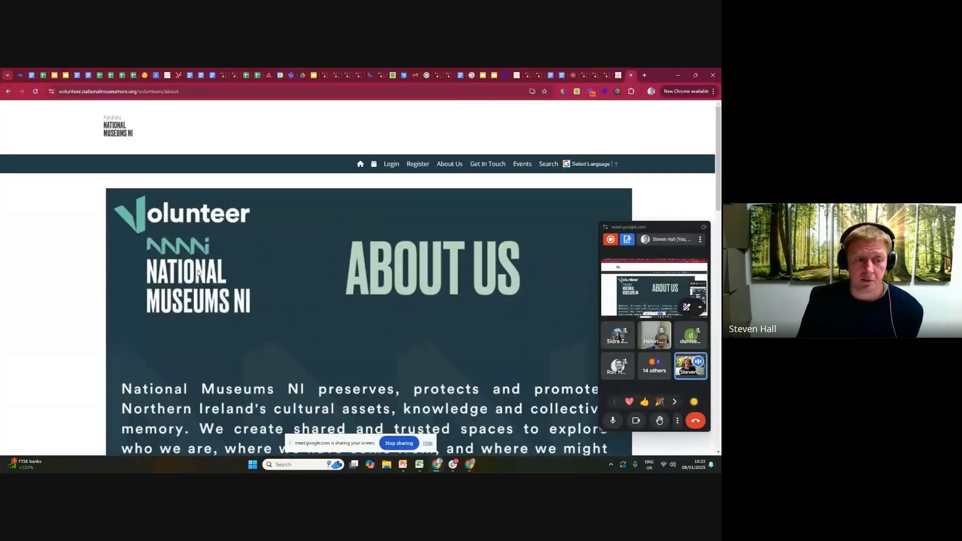
scroll(202, 277, "down", 3)
scroll(201, 276, "up", 3)
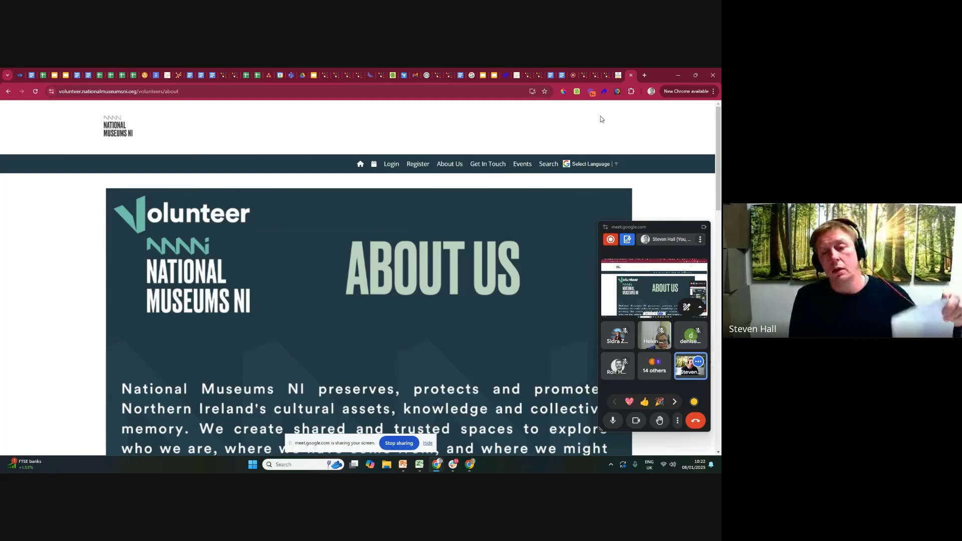
Return to the demo site's About Us Page editor and add an empty line below the introductory sentence.
left_click(582, 77)
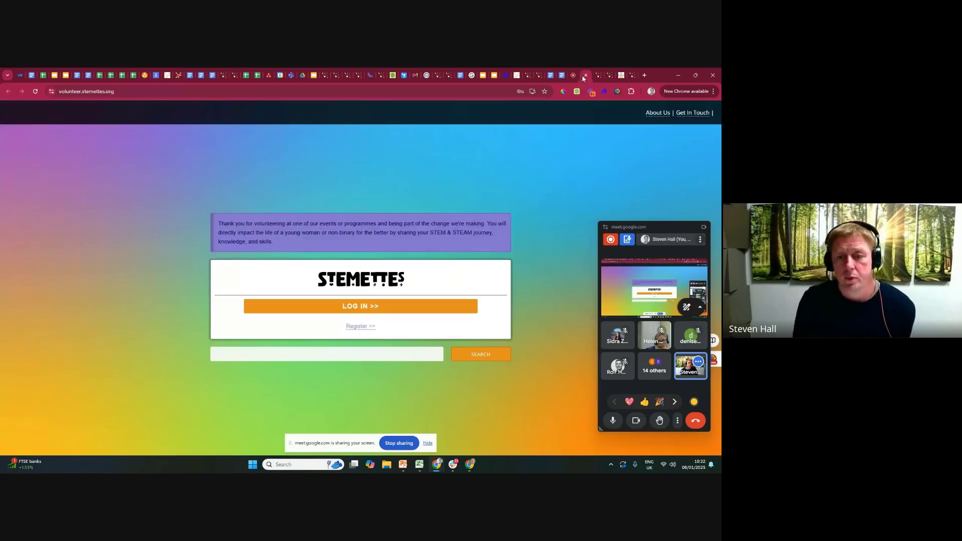
left_click(596, 76)
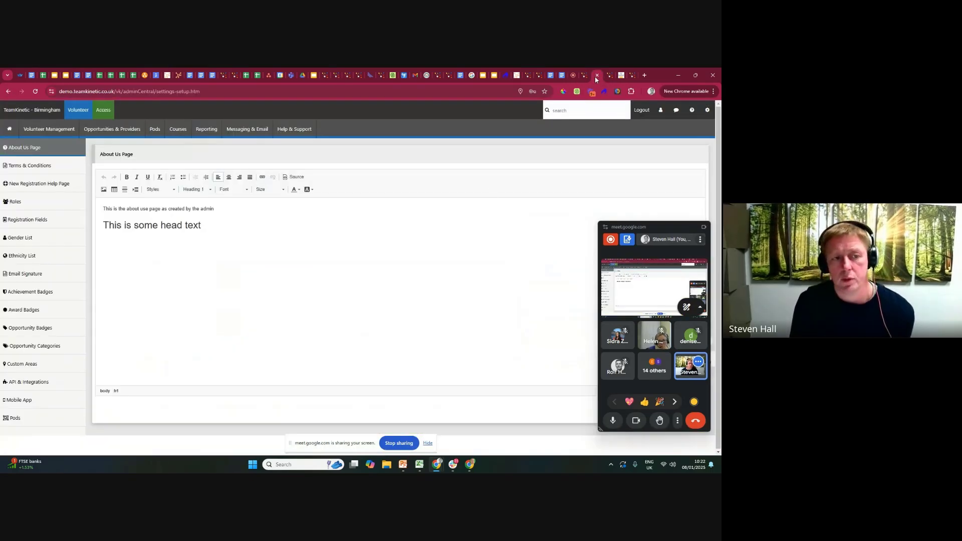
left_click(224, 208)
key("Return")
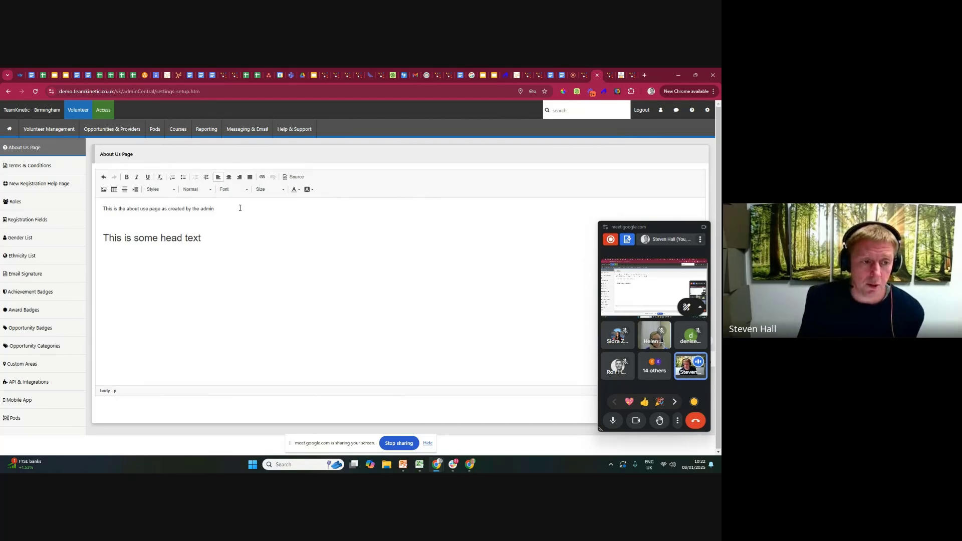
Start inserting an image on the empty line and upload background knepp.jpg to the server.
left_click(103, 190)
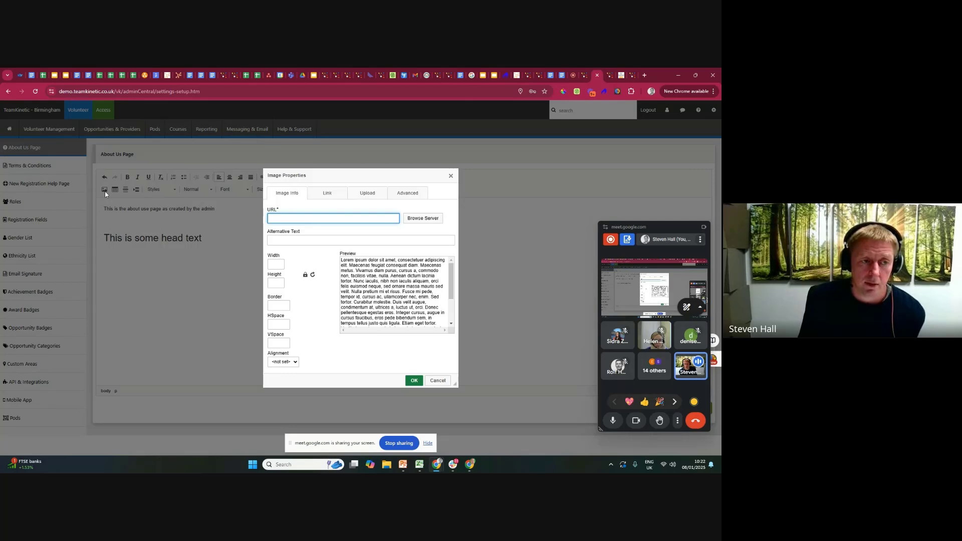
left_click(368, 195)
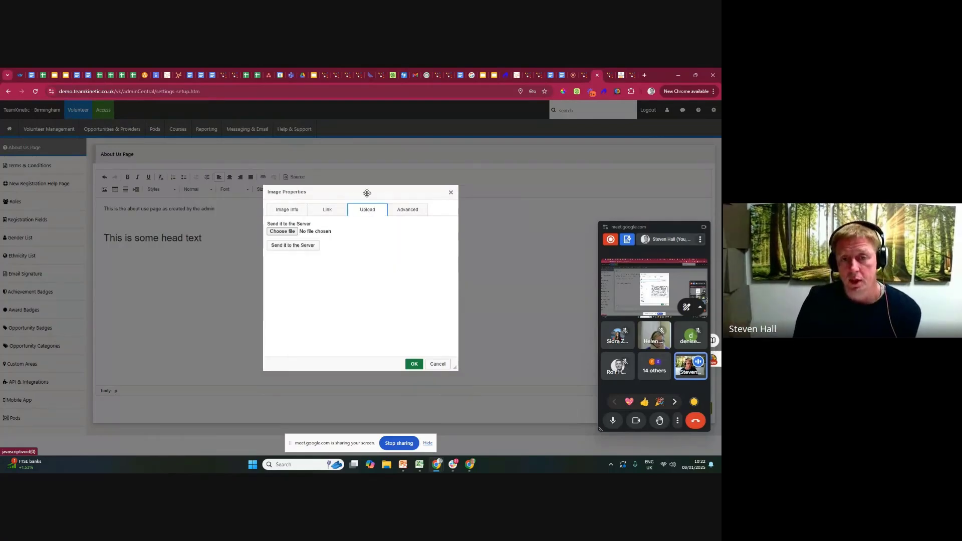
left_click(279, 232)
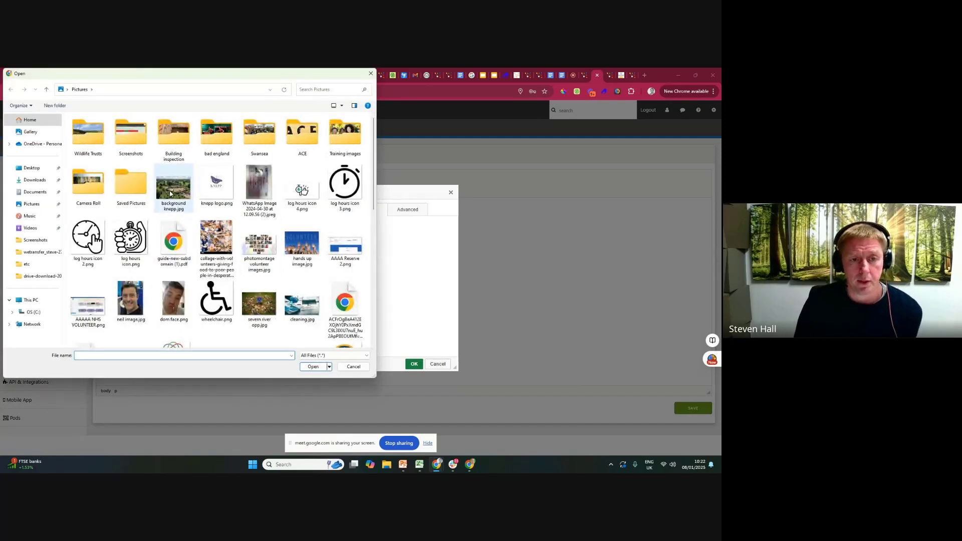
double_click(191, 201)
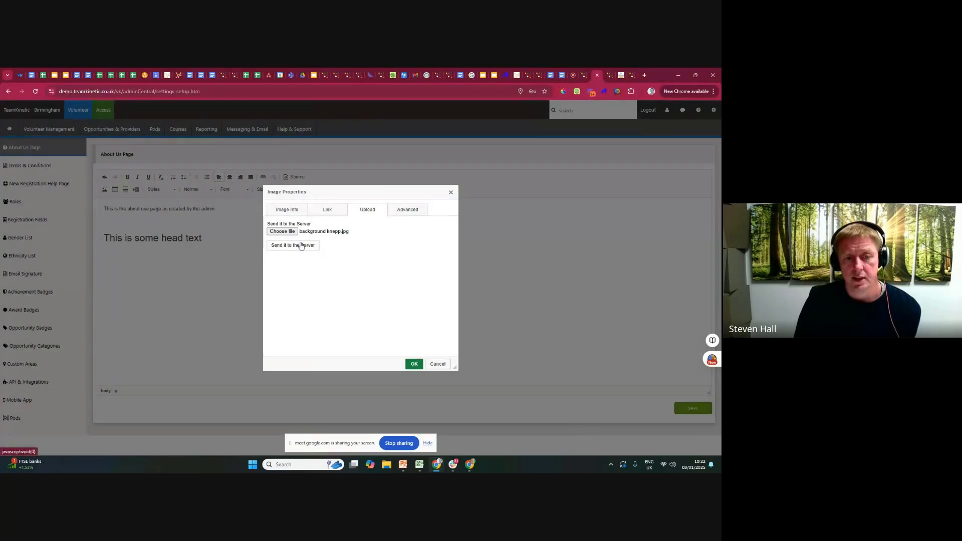
left_click(300, 247)
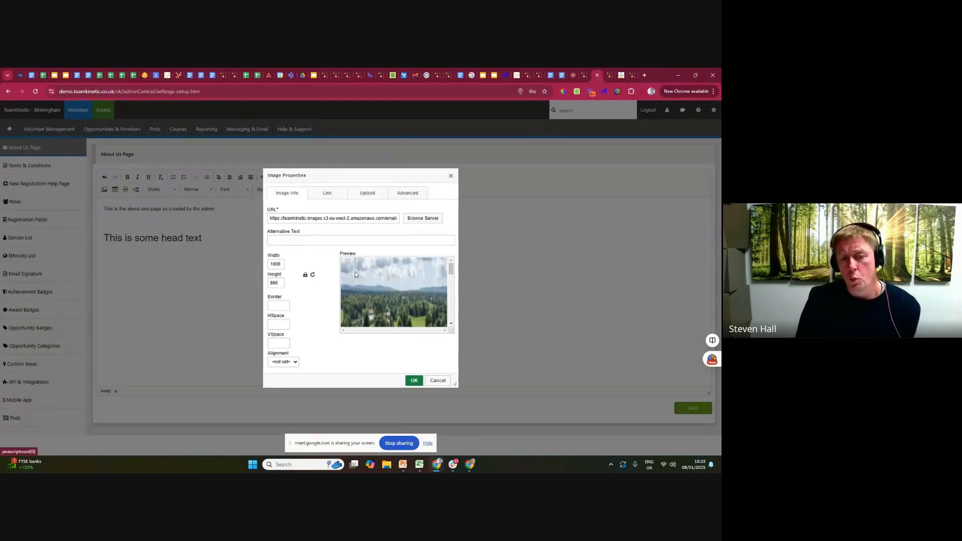
Give the uploaded image a border of 1, horizontal and vertical spacing of 1, and left alignment.
mouse_move(450, 269)
left_mouse_down()
mouse_move(456, 288)
mouse_move(452, 268)
left_mouse_up()
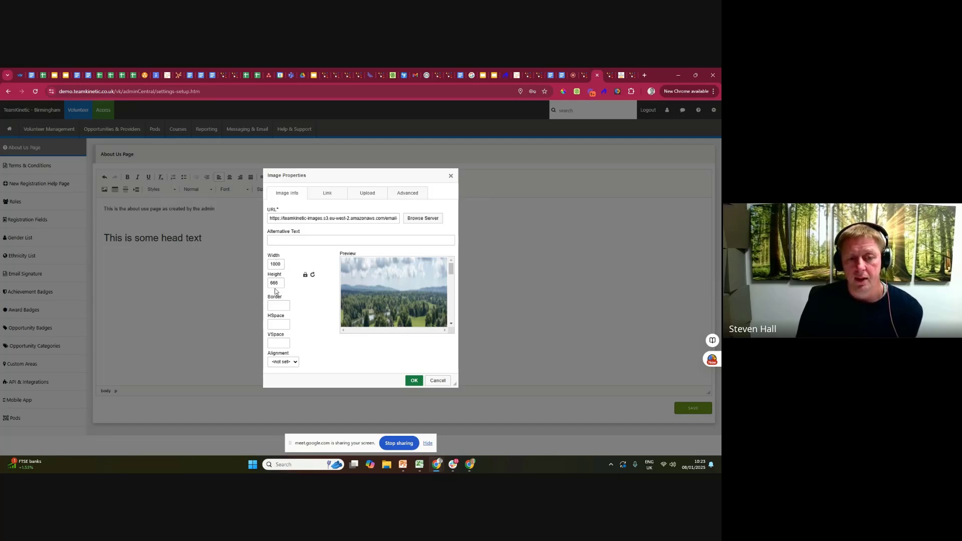
left_click_drag(281, 264, 262, 267)
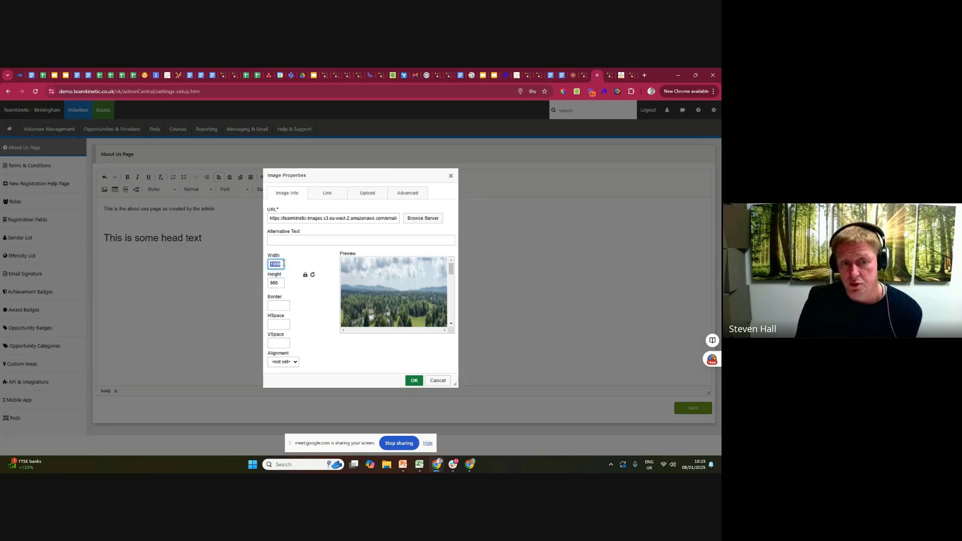
left_click_drag(276, 284, 263, 287)
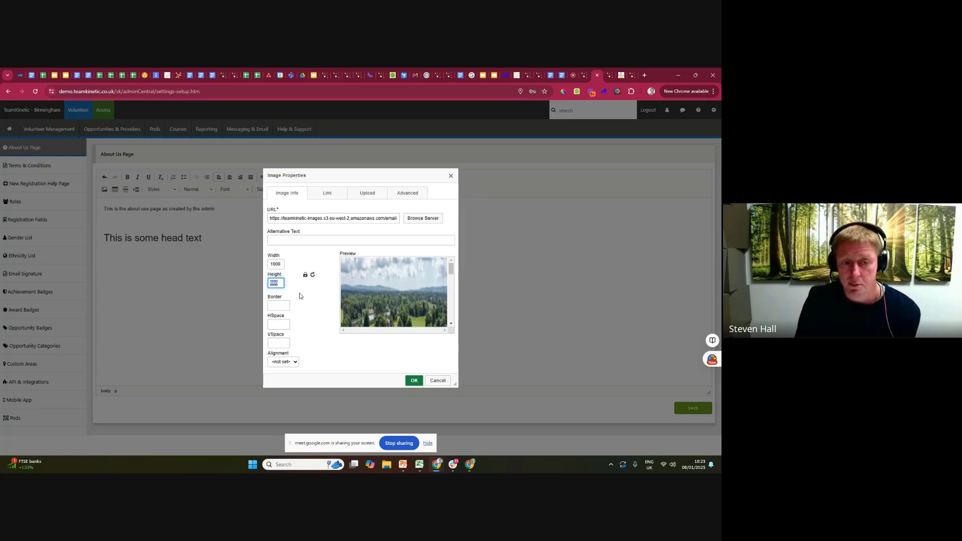
left_click(279, 308)
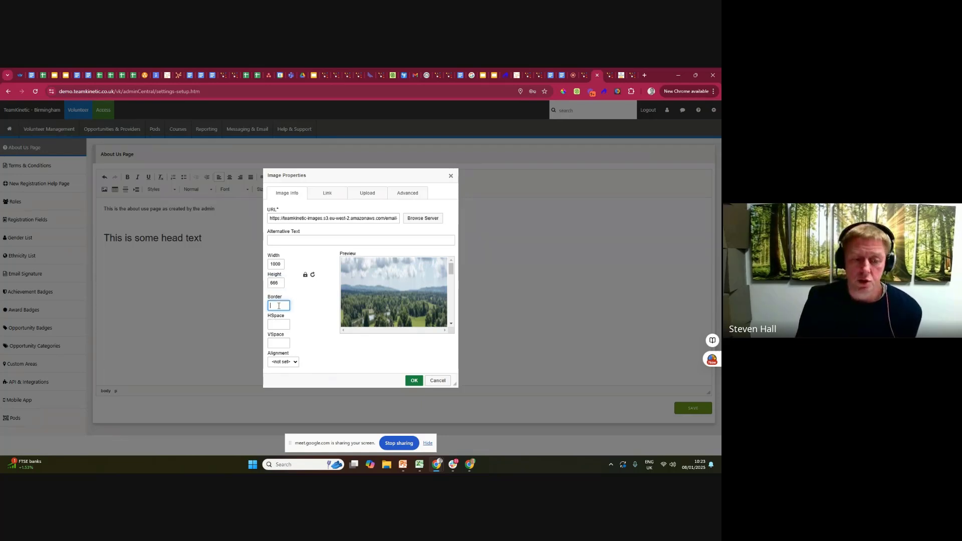
type("1")
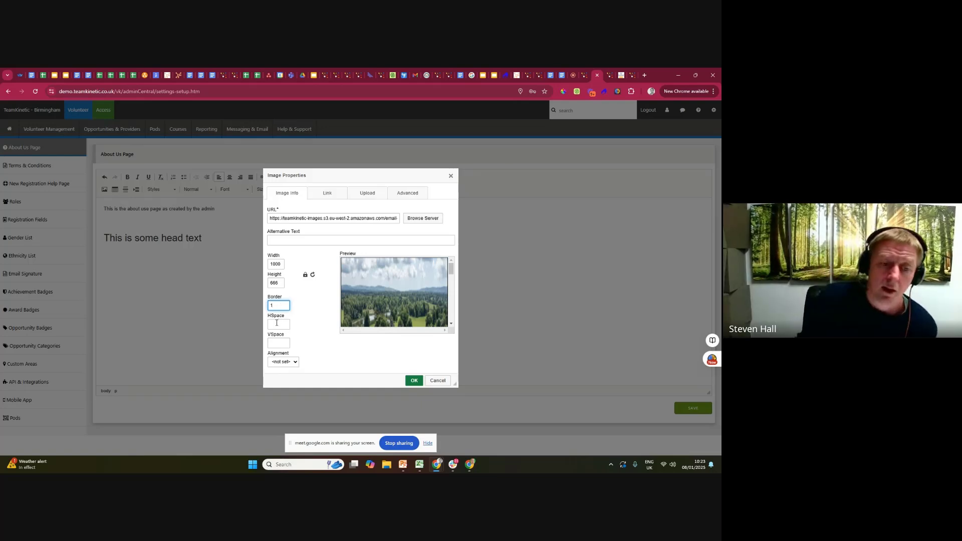
left_click(276, 324)
type("1")
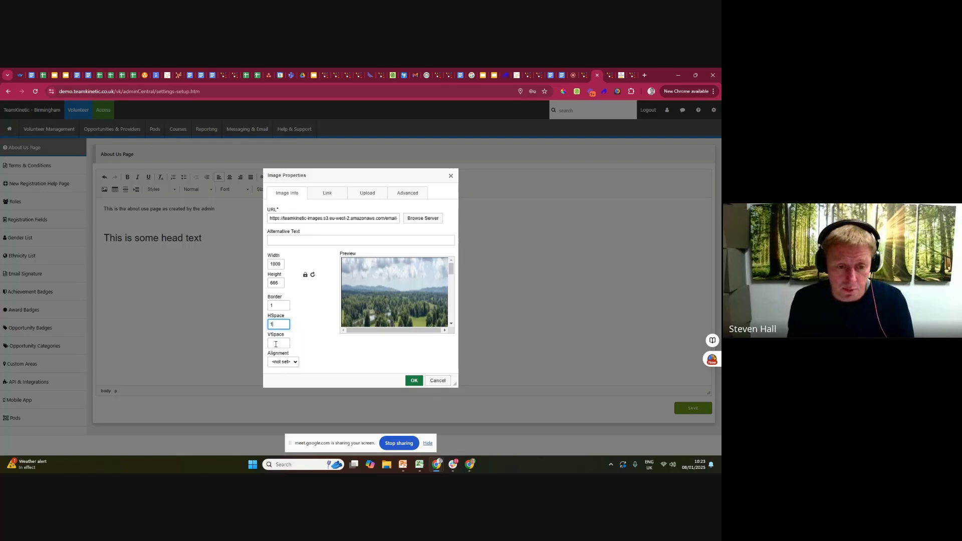
left_click(275, 344)
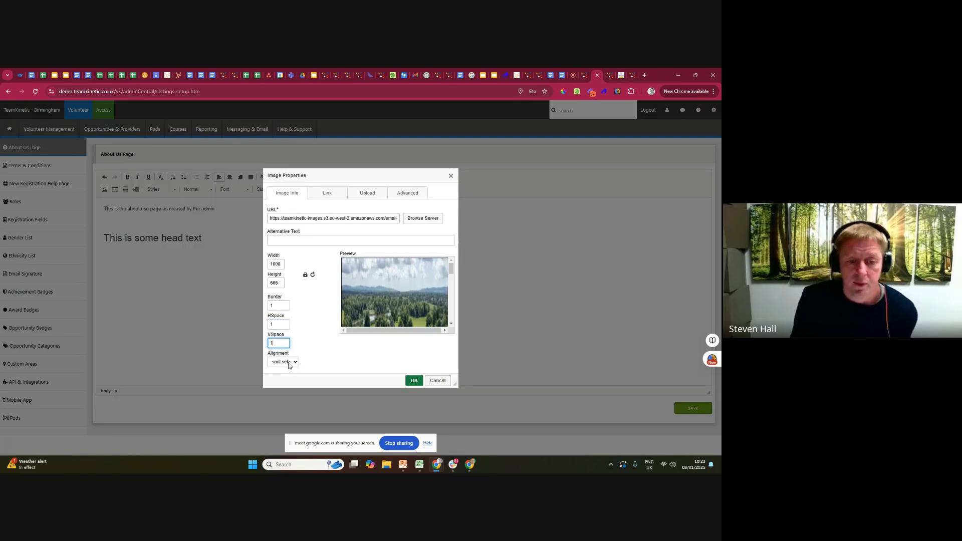
left_click(289, 362)
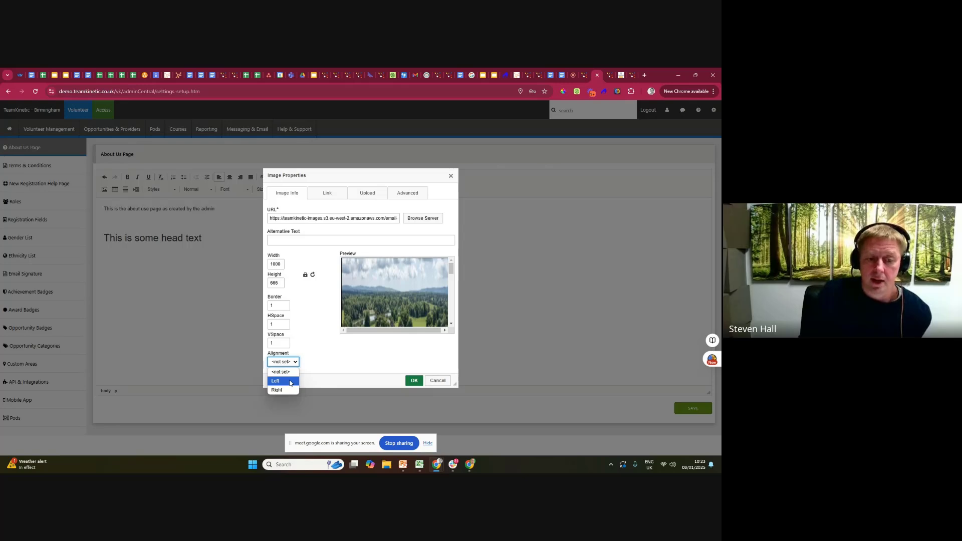
left_click(289, 382)
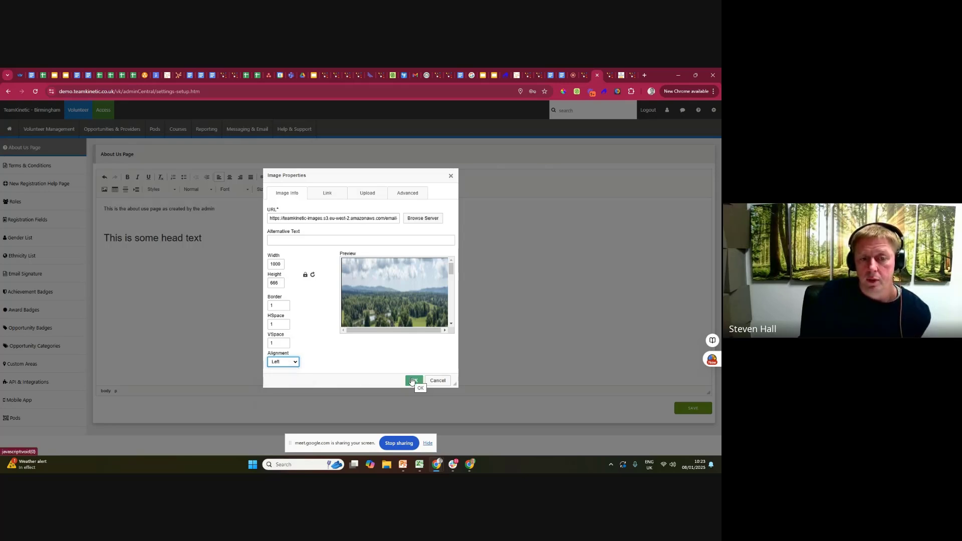
Set the image's alternative text to "lanscape image" and insert it into the About Us page.
left_click(293, 241)
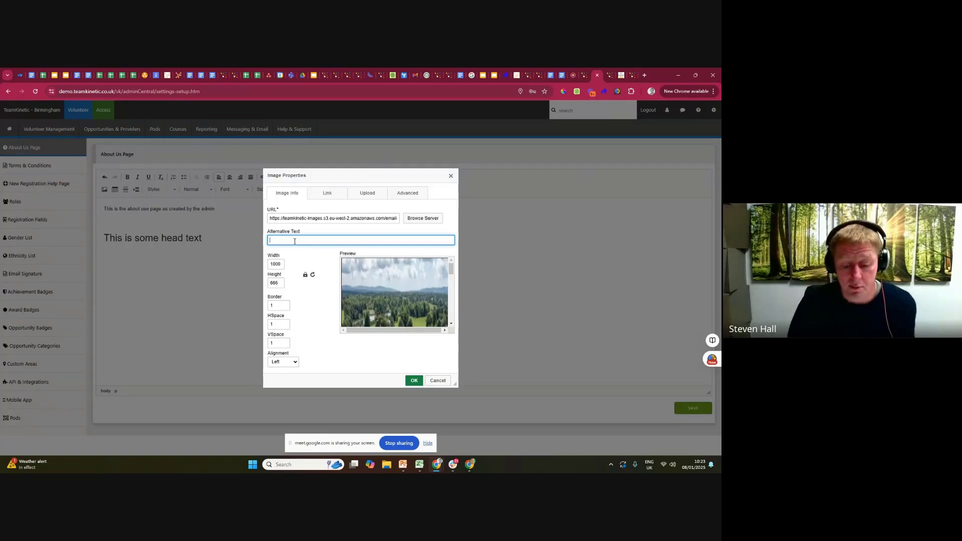
type("lansca")
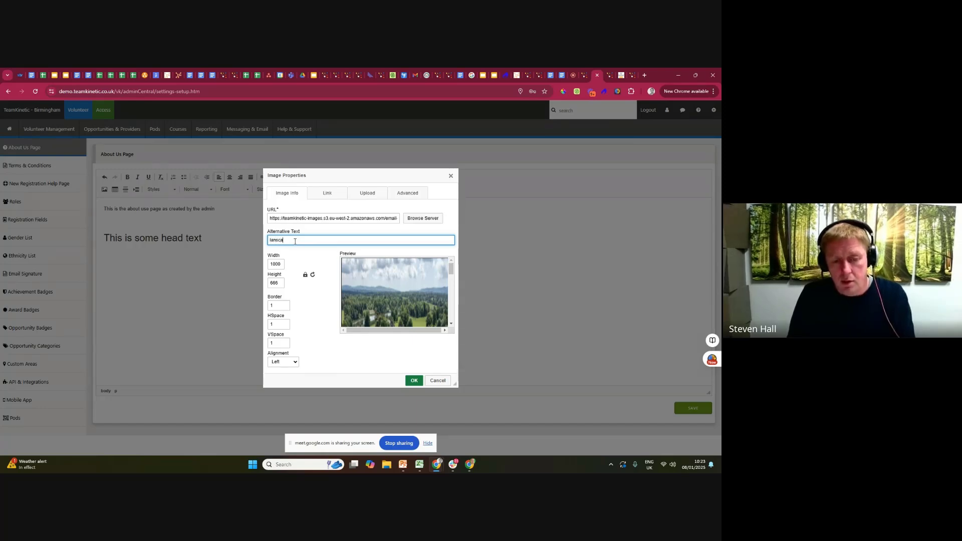
type("pe image")
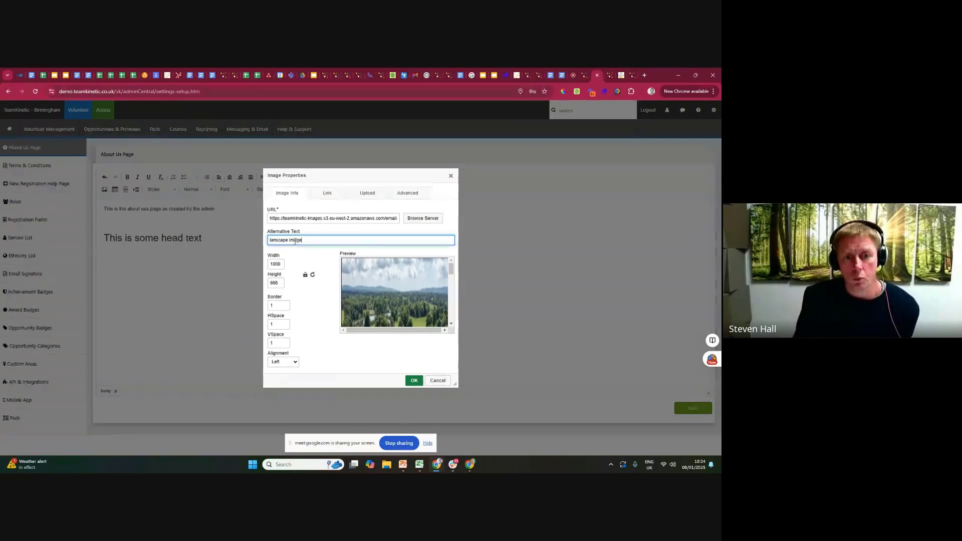
left_click_drag(302, 240, 266, 242)
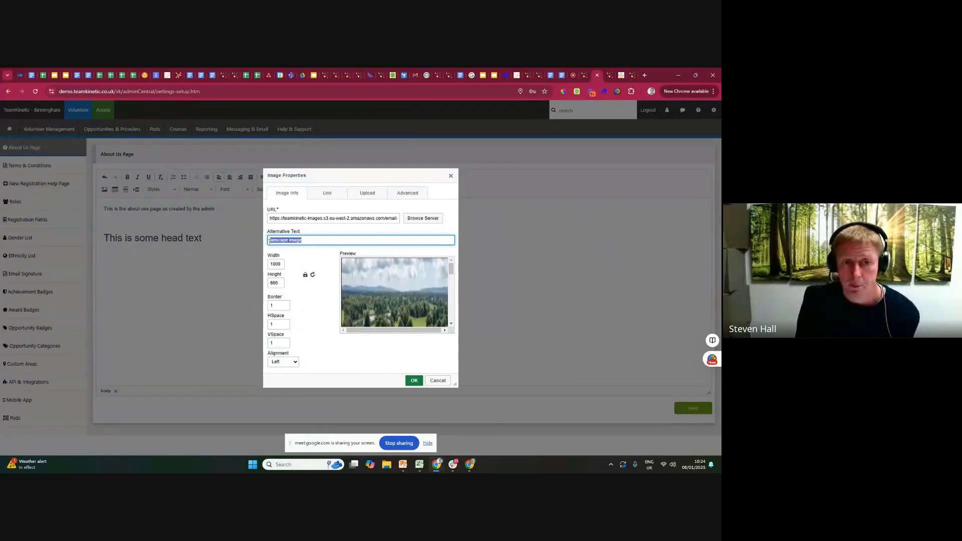
left_click(414, 381)
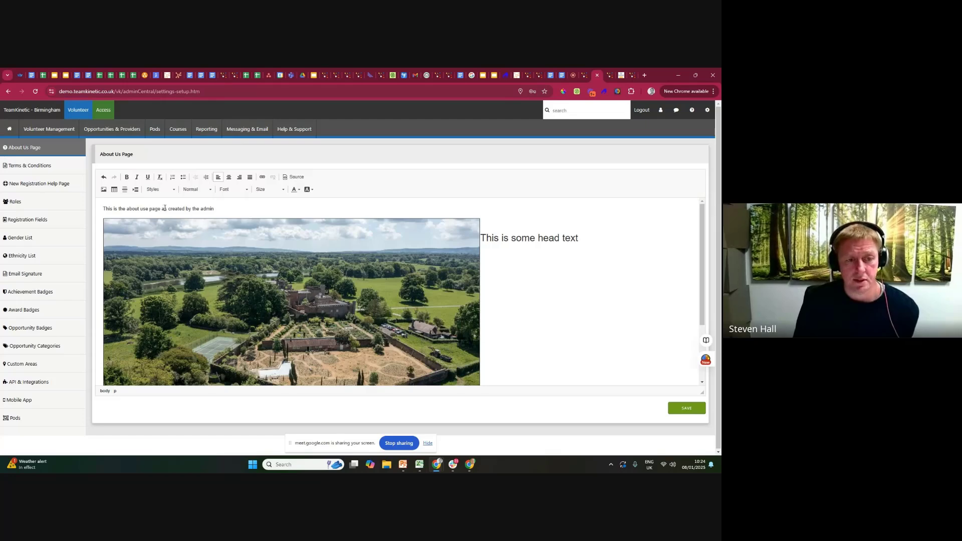
left_click(205, 285)
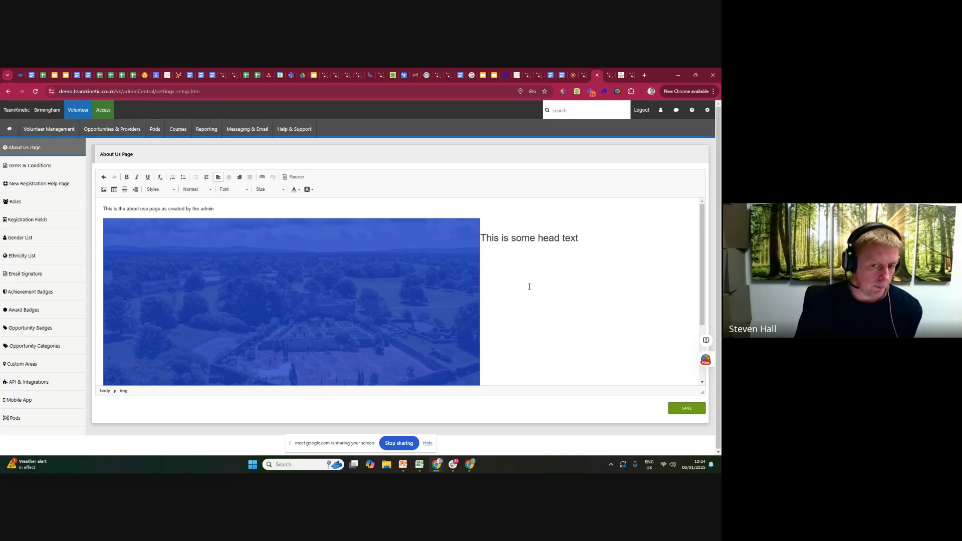
left_click(536, 241)
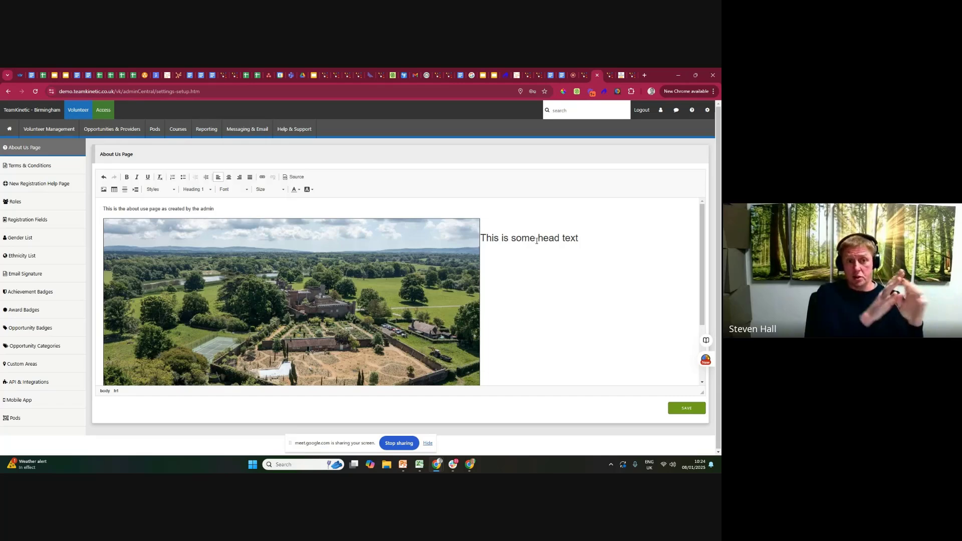
Open the public demo site's homepage and examine the custom message above the login box.
left_click(608, 76)
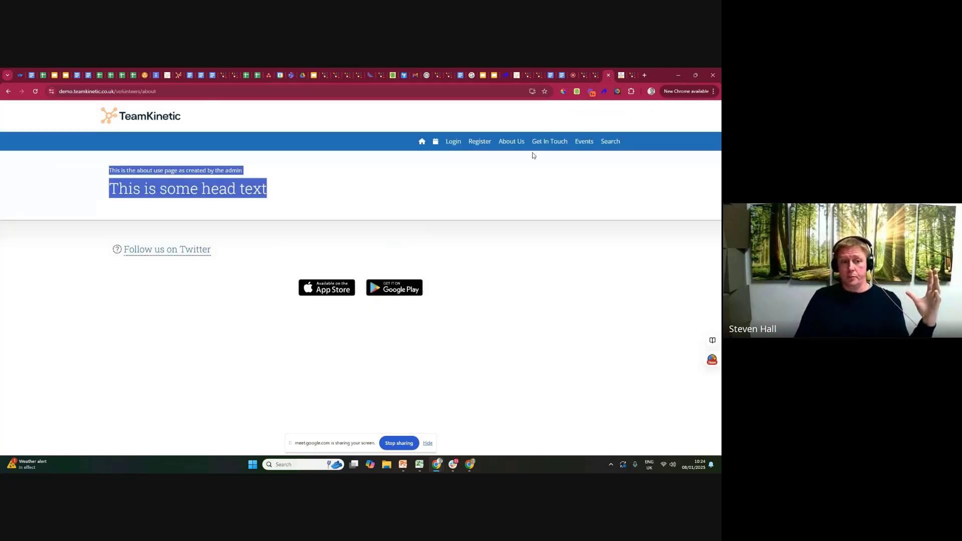
left_click(422, 142)
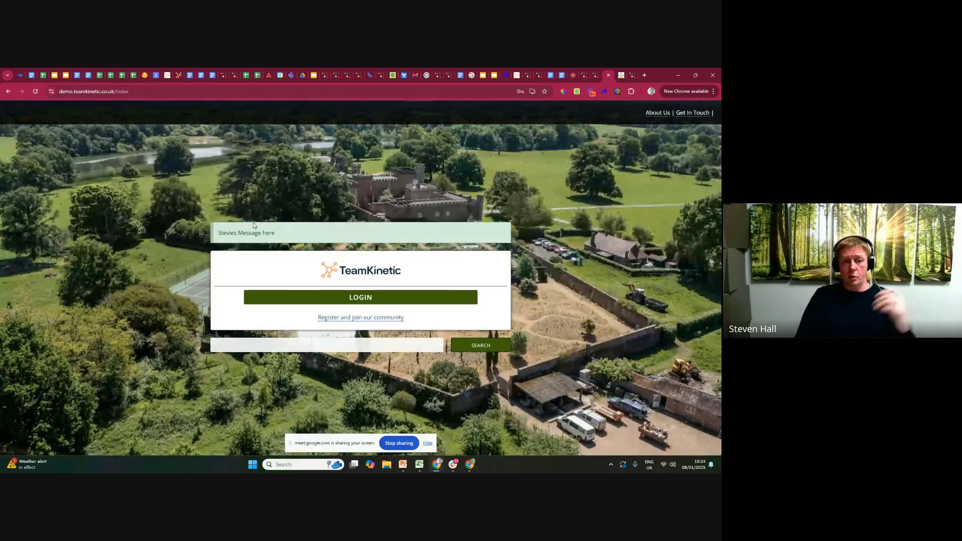
left_click_drag(278, 233, 223, 233)
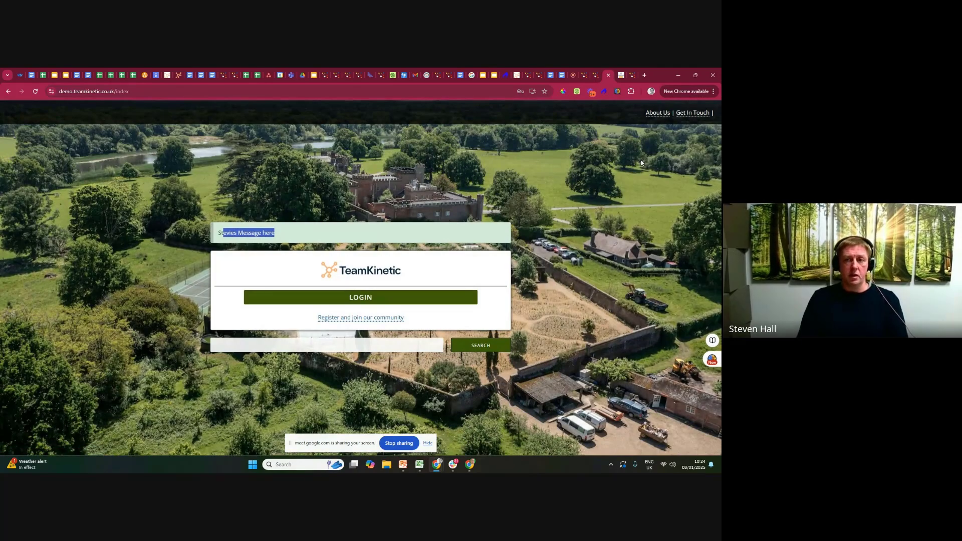
left_click(592, 76)
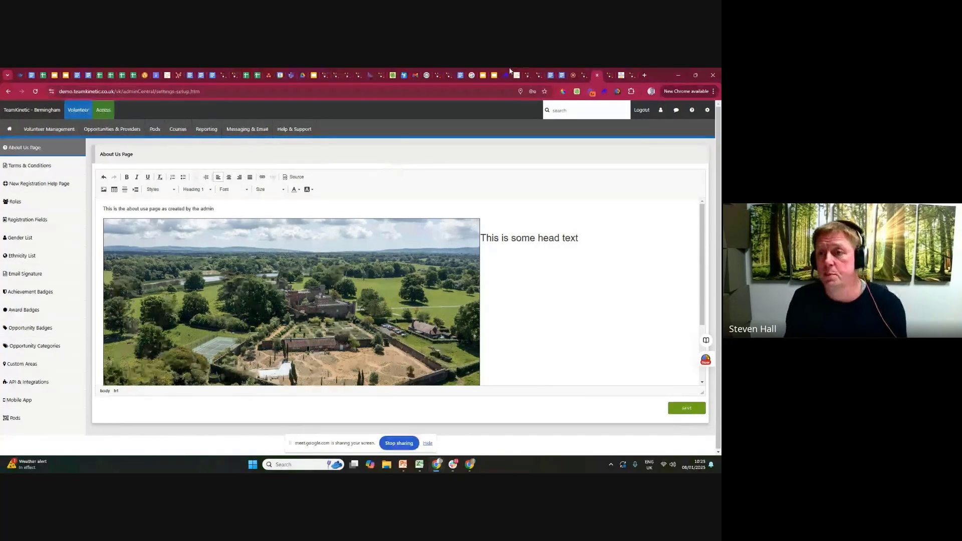
key("ctrl+Tab")
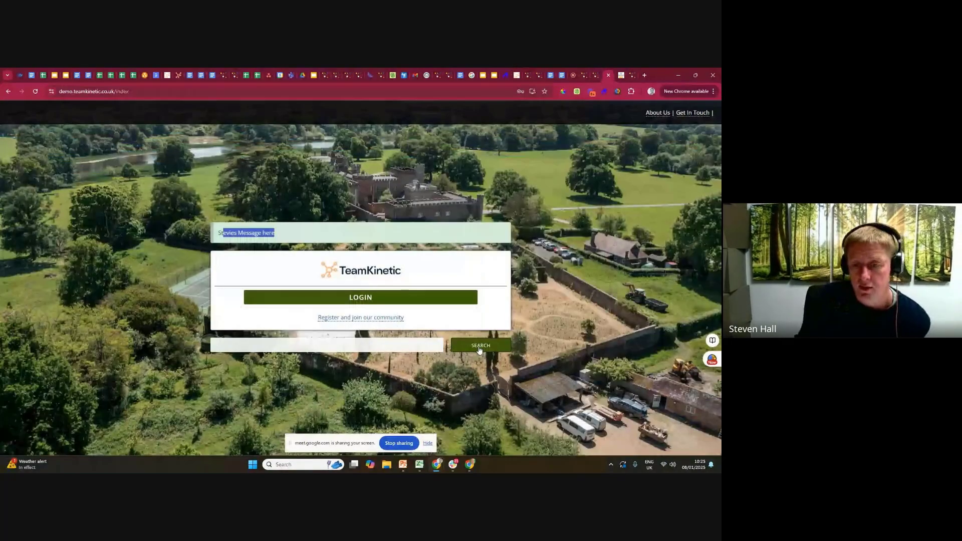
Search the public site for all opportunities and open the First Choice Sports provider profile.
left_click(476, 347)
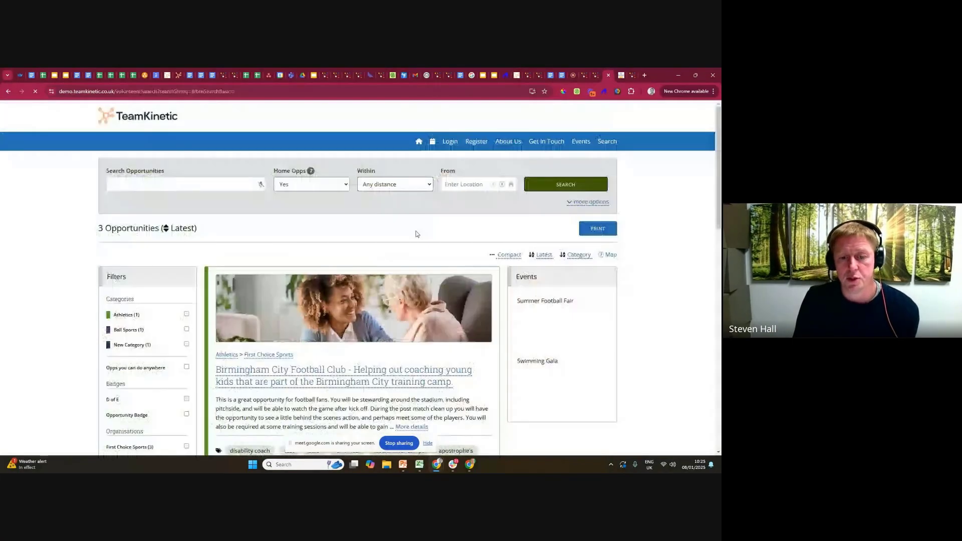
scroll(415, 234, "down", 1)
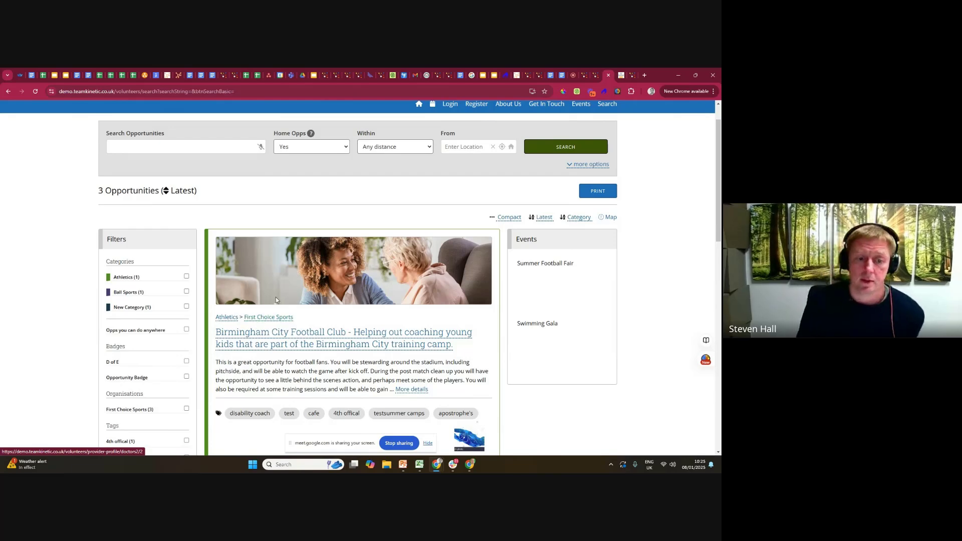
left_click(279, 321)
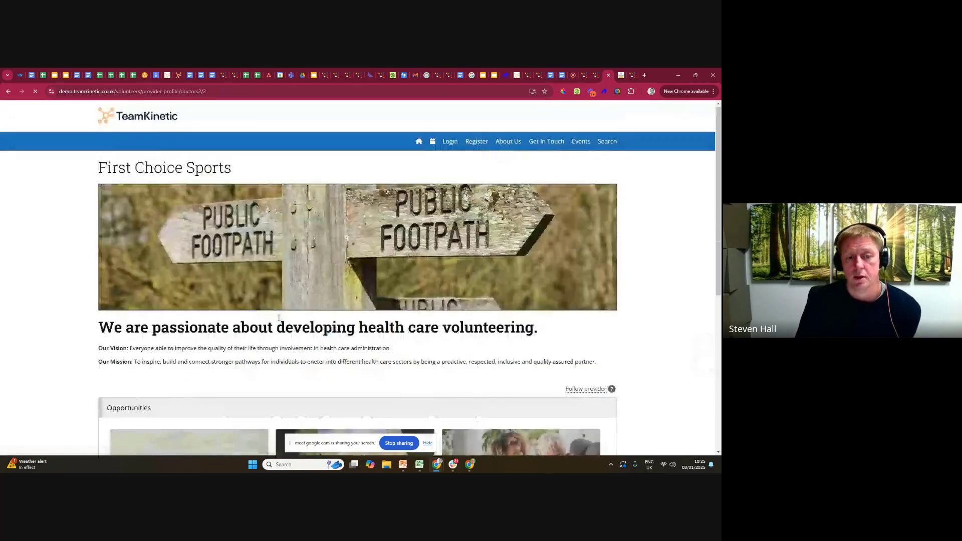
Examine the provider profile's name, banner, vision and mission text, and its list of opportunities.
left_click_drag(100, 166, 251, 176)
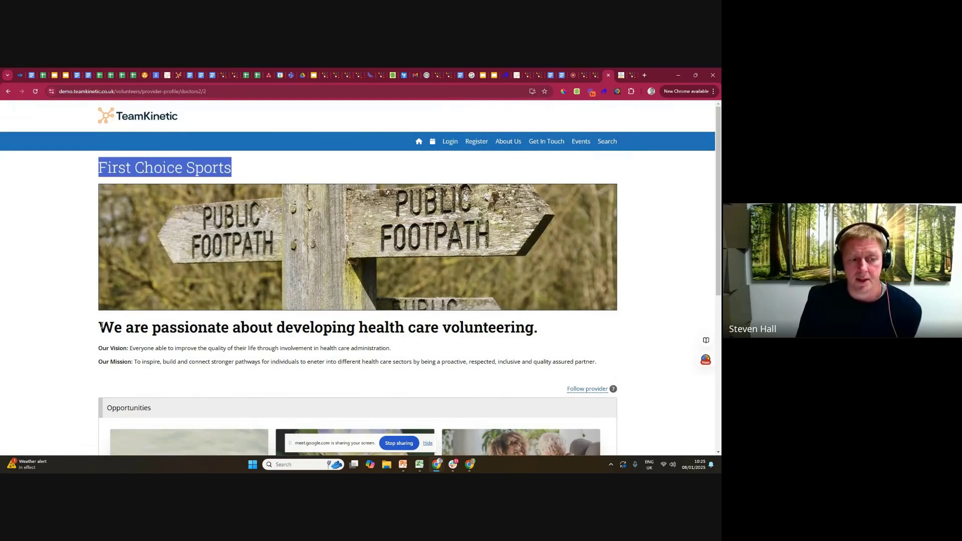
left_click_drag(99, 326, 626, 362)
scroll(567, 355, "down", 3)
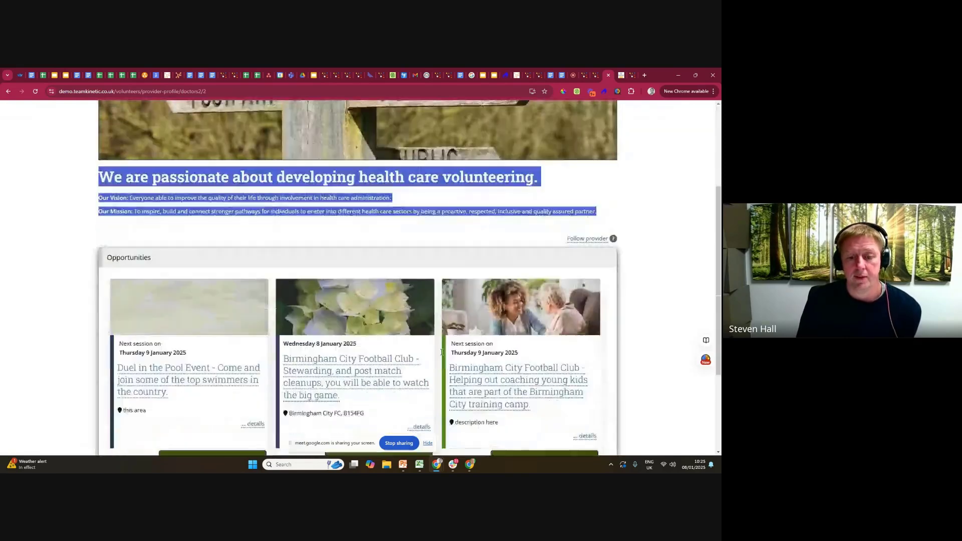
left_click_drag(117, 258, 168, 259)
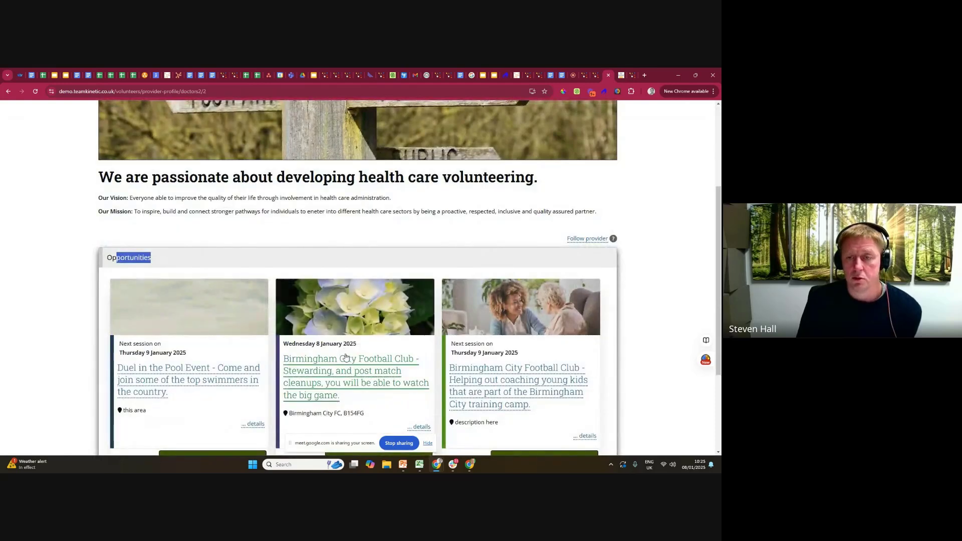
scroll(354, 351, "up", 1)
scroll(354, 350, "up", 2)
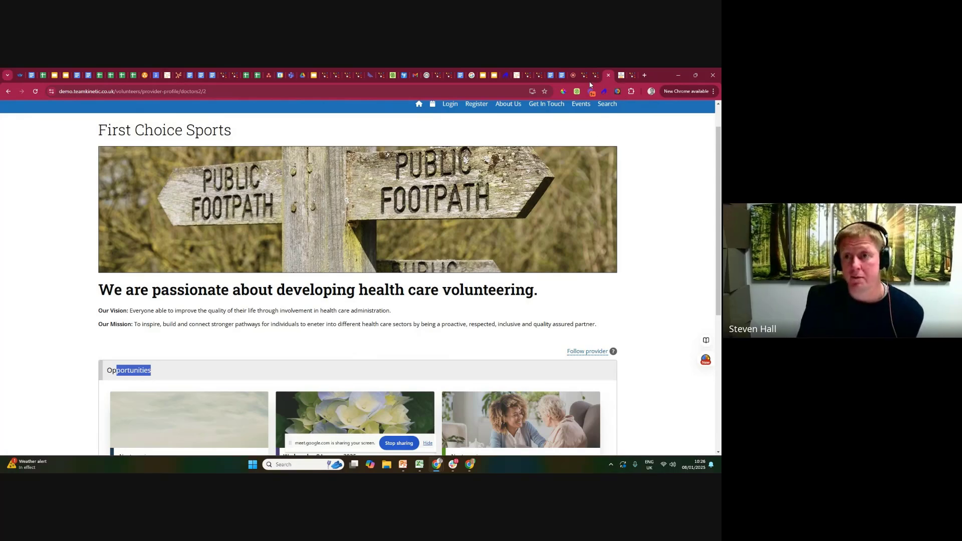
Switch to the Google Meet call, check the in-call messages and close them.
left_click(572, 76)
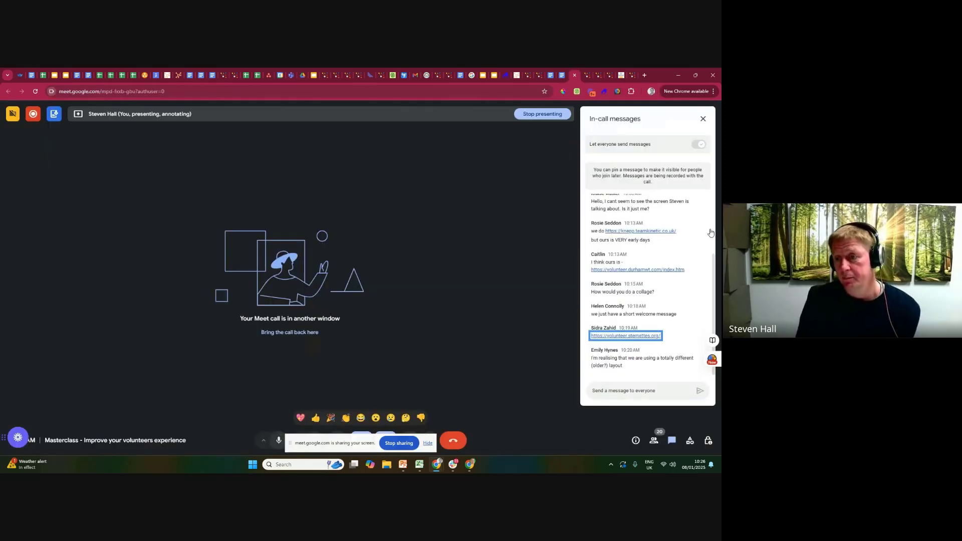
left_click(703, 119)
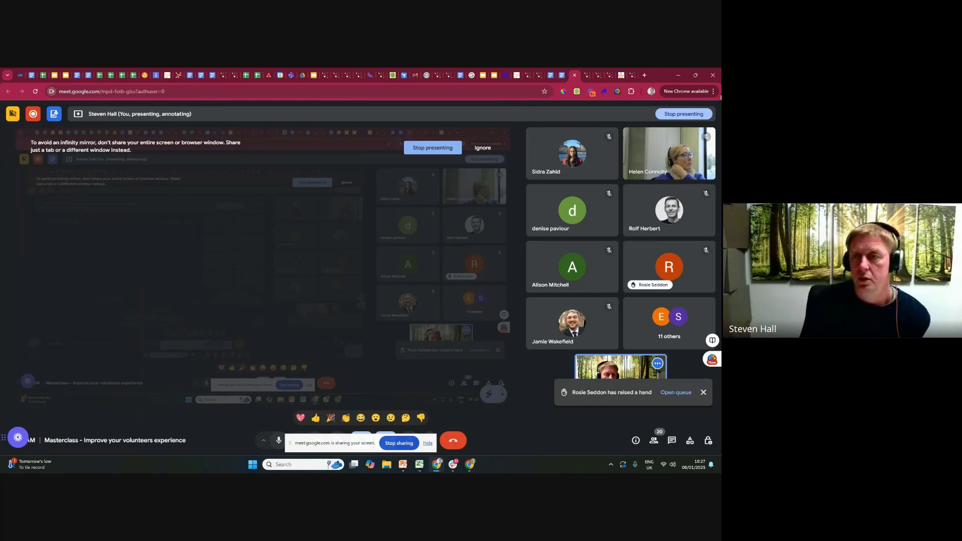
Return to the TeamKinetic admin site, list the providers and impersonate First Choice Sports.
left_click(597, 77)
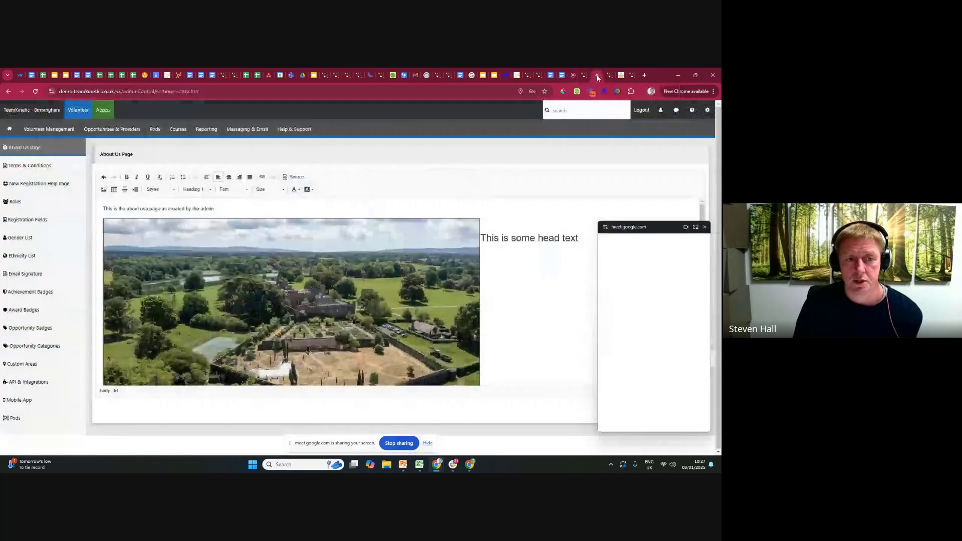
mouse_move(114, 127)
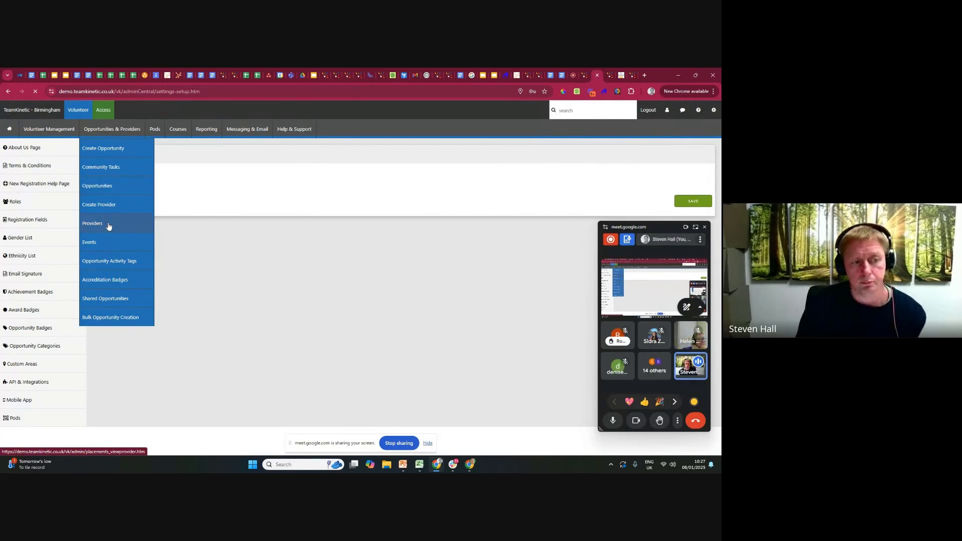
left_click(108, 224)
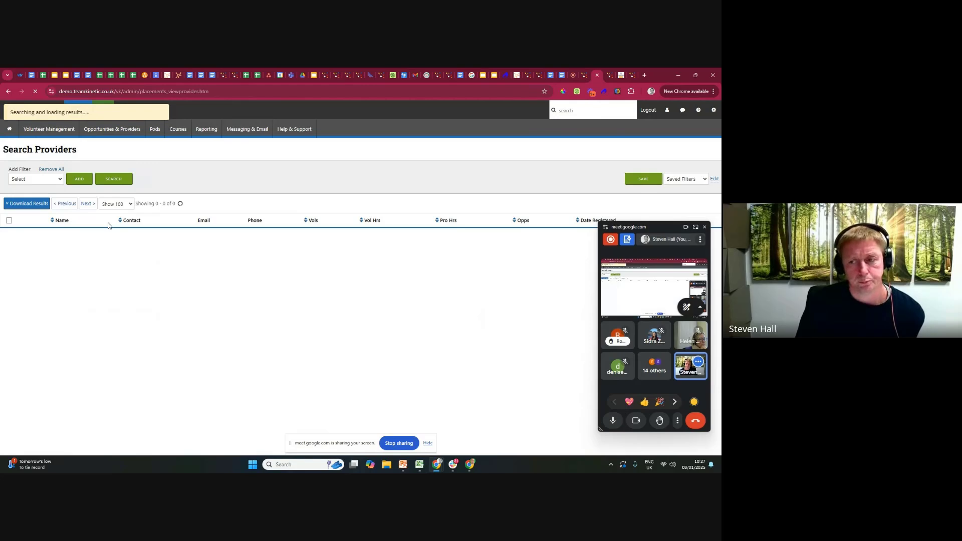
left_click_drag(654, 231, 647, 291)
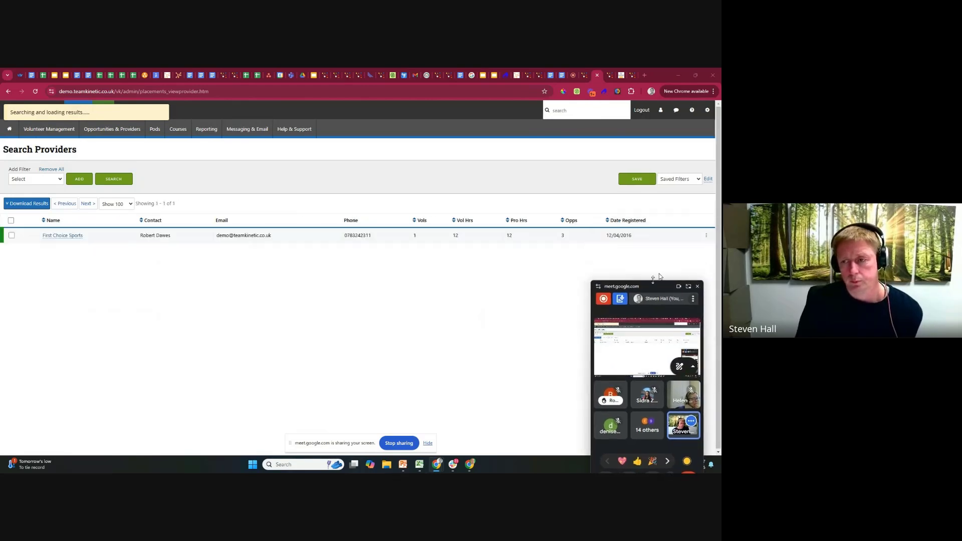
left_click(706, 238)
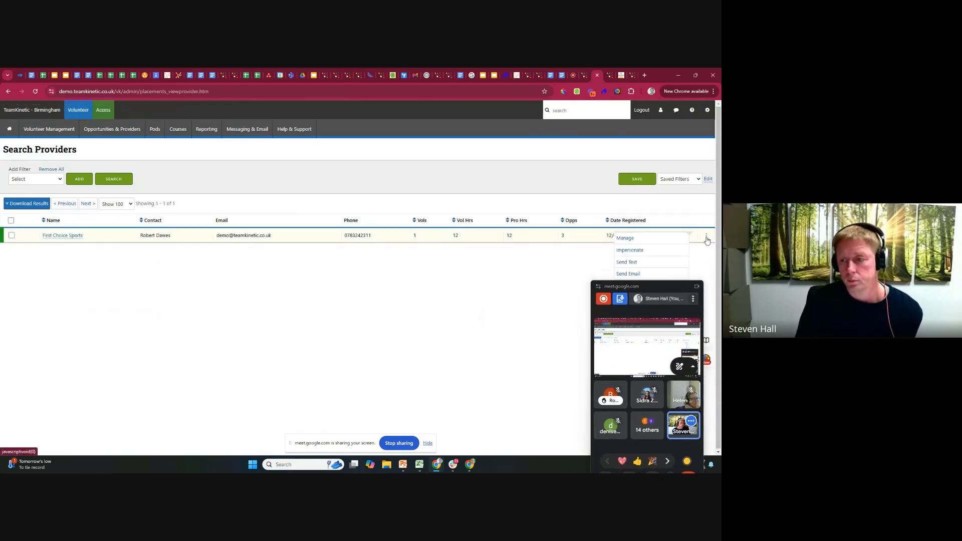
left_click(646, 254)
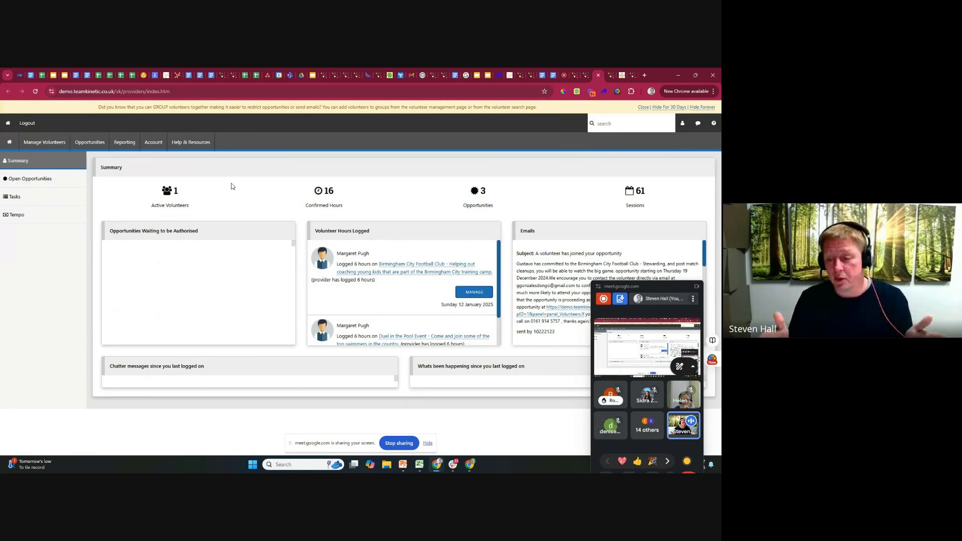
Open the provider's public profile editor and examine its profile image and the vision and mission text.
left_click(151, 143)
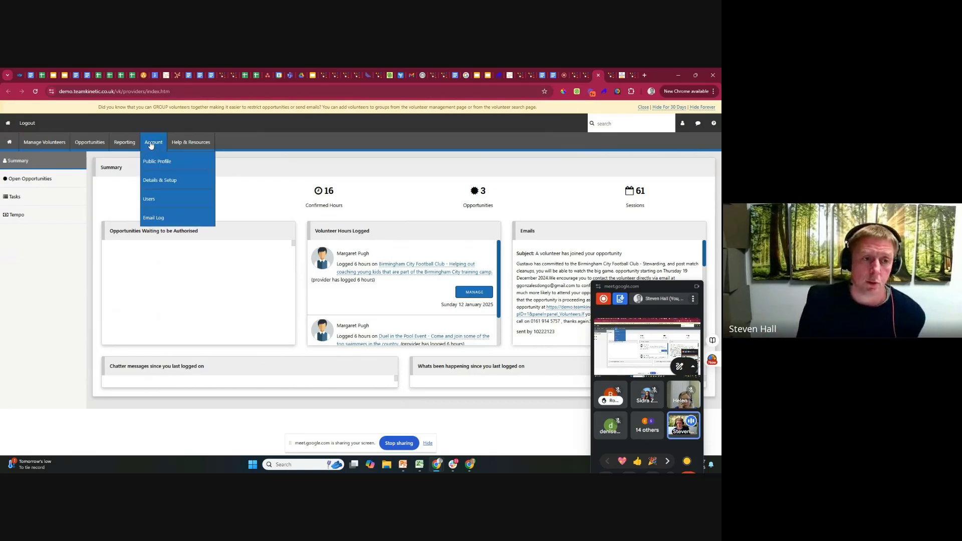
left_click(159, 162)
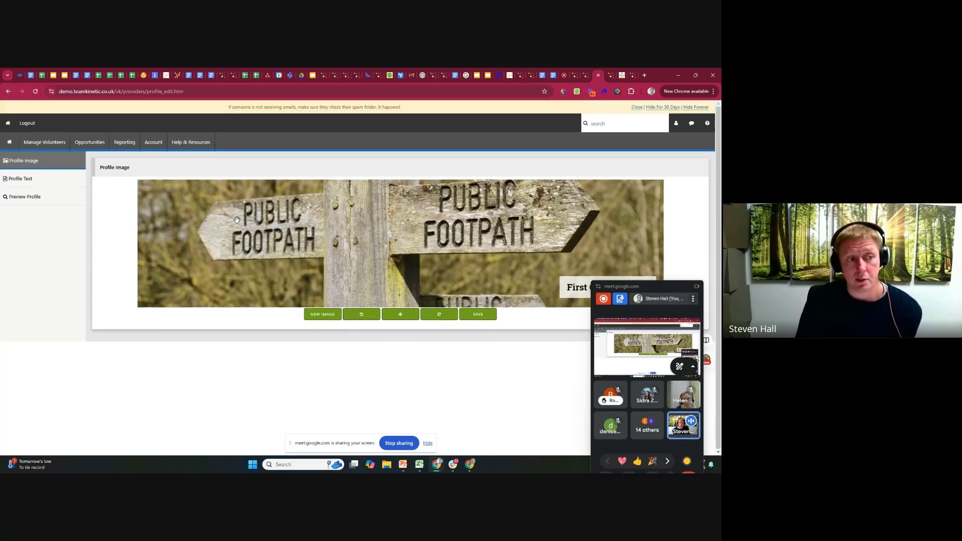
left_click(56, 181)
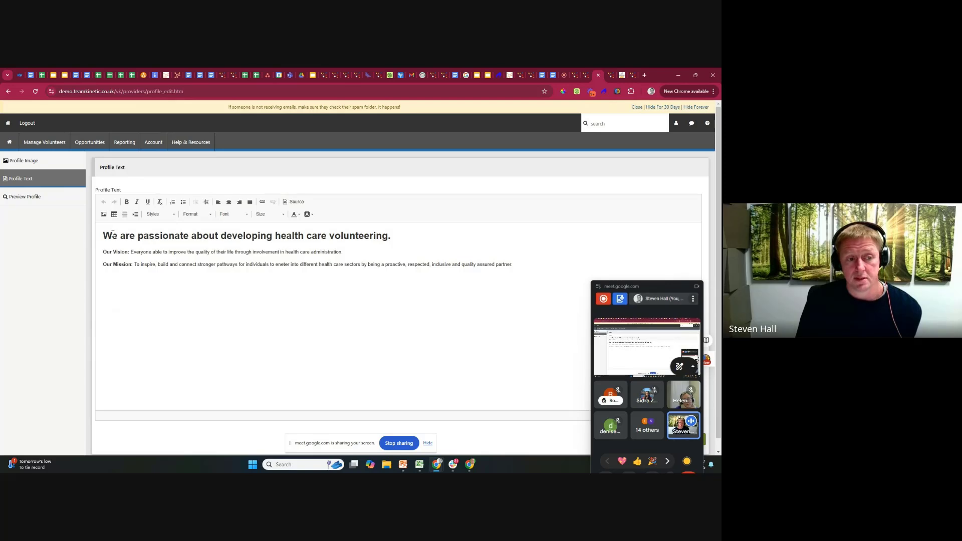
left_click_drag(103, 235, 455, 289)
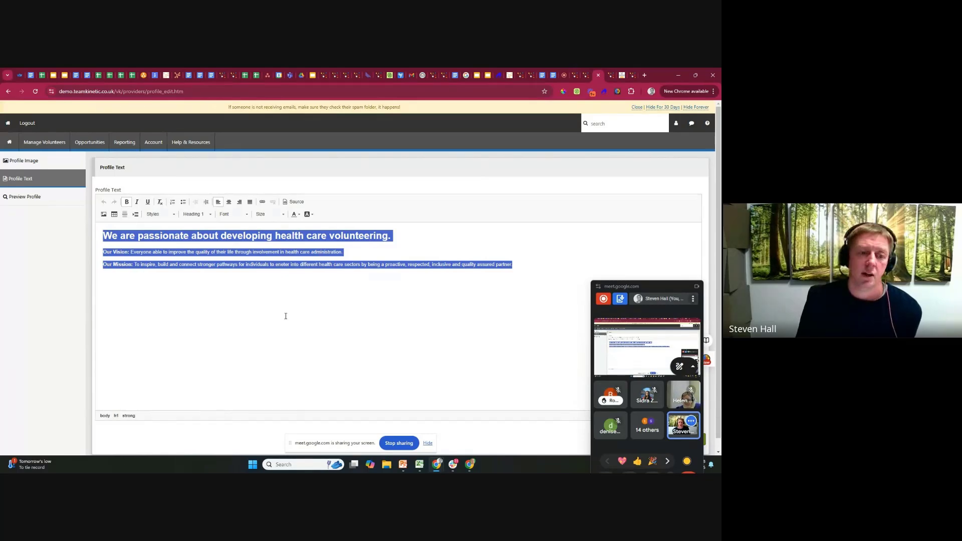
left_click(231, 259)
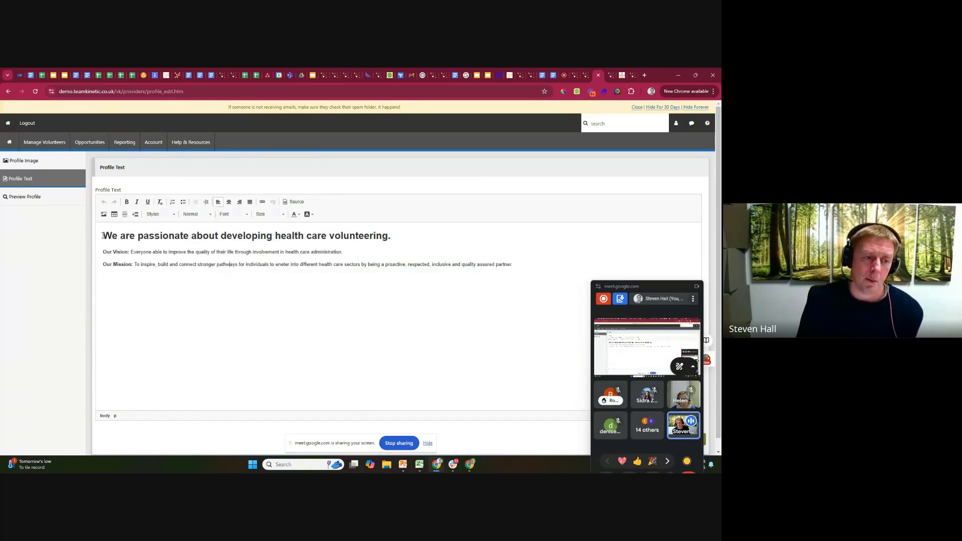
left_click_drag(103, 236, 499, 267)
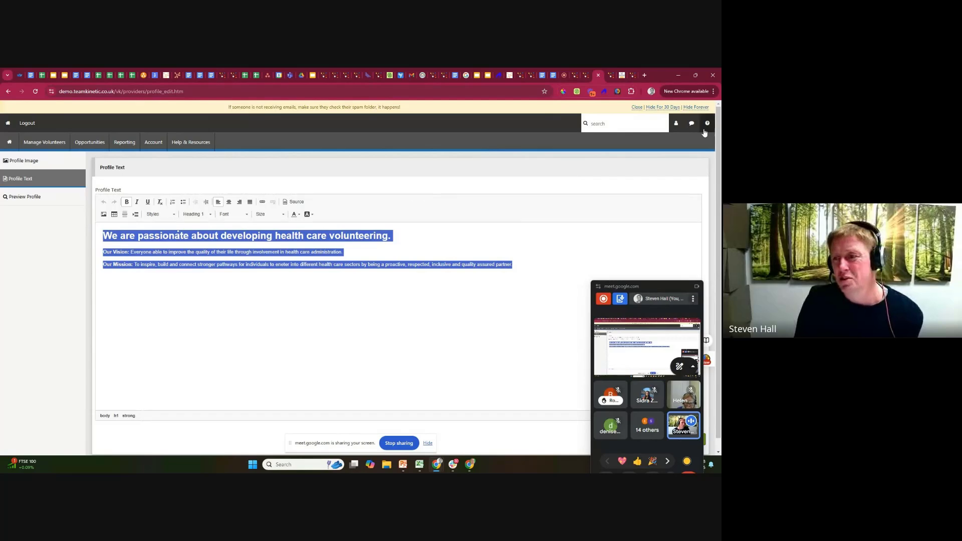
Return to the admin site, check the site setup pages and open the theme's custom CSS editor.
left_click(585, 76)
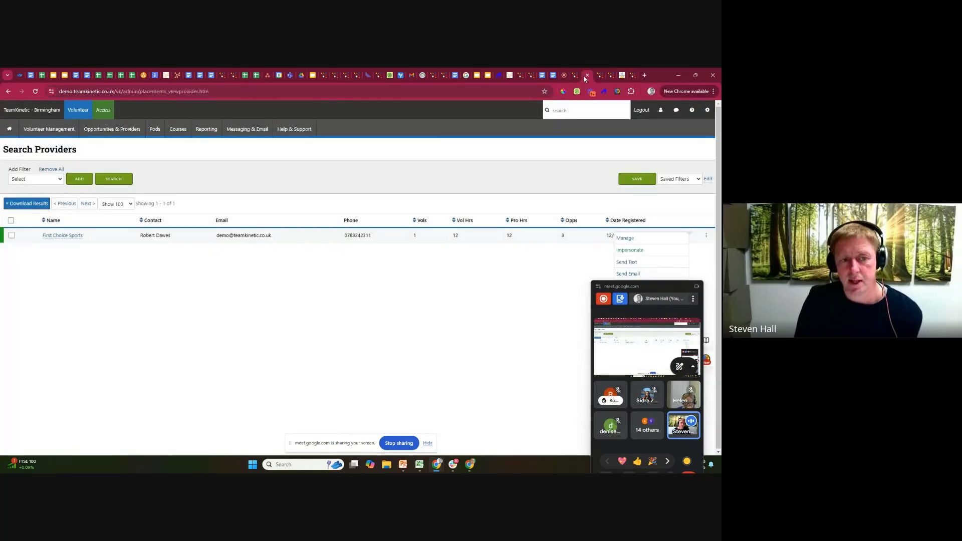
left_click(707, 113)
left_click(576, 166)
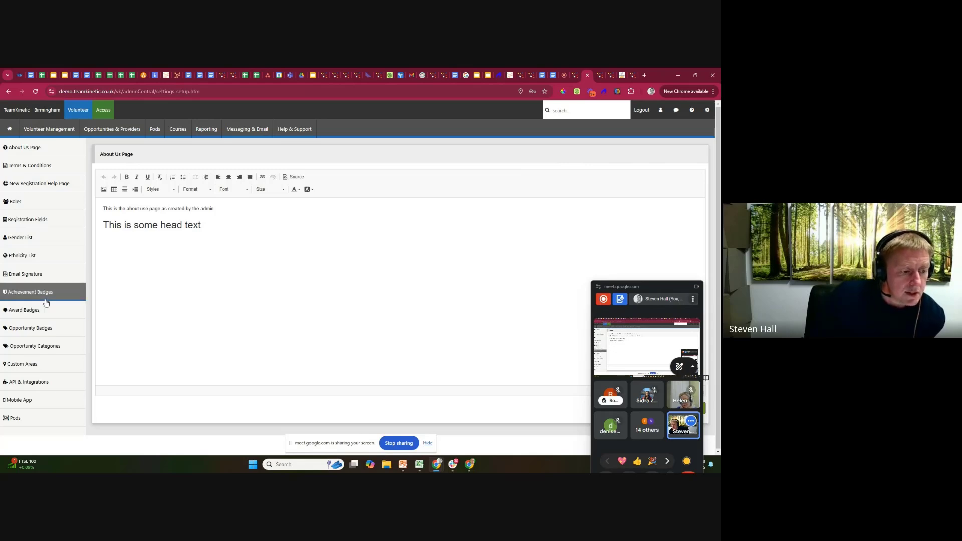
left_click(705, 114)
left_click(578, 267)
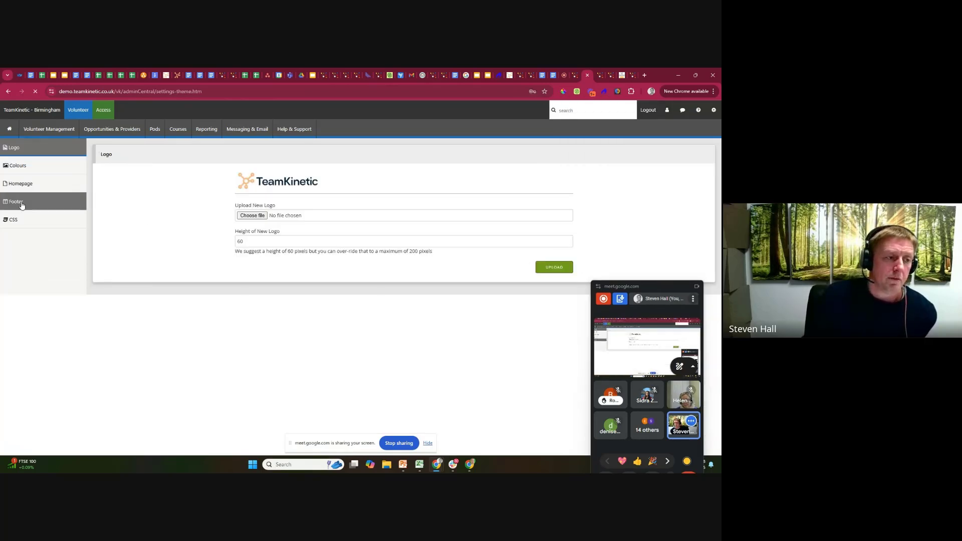
left_click(20, 224)
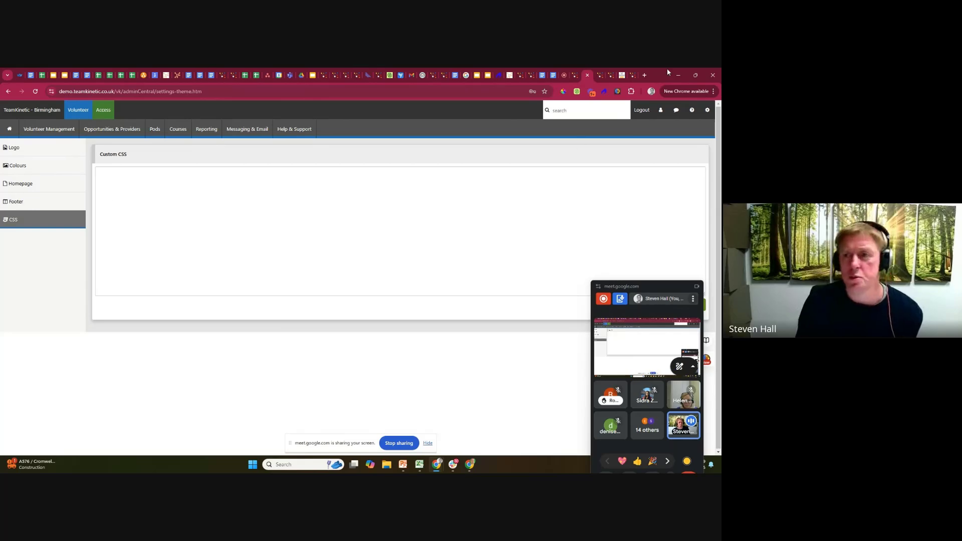
Open volunteerpassport.co.uk in a new browser tab and examine its custom-styled homepage.
left_click(644, 76)
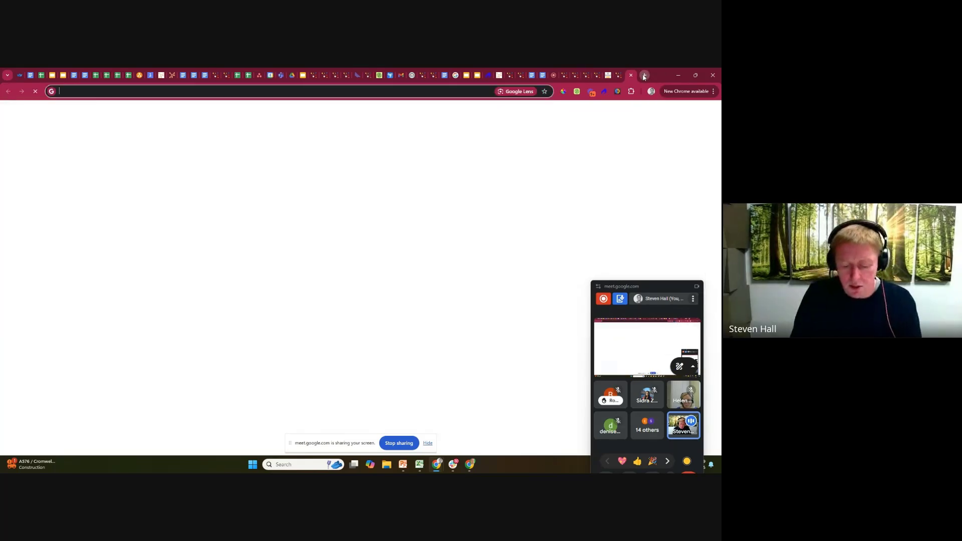
type("volunteer")
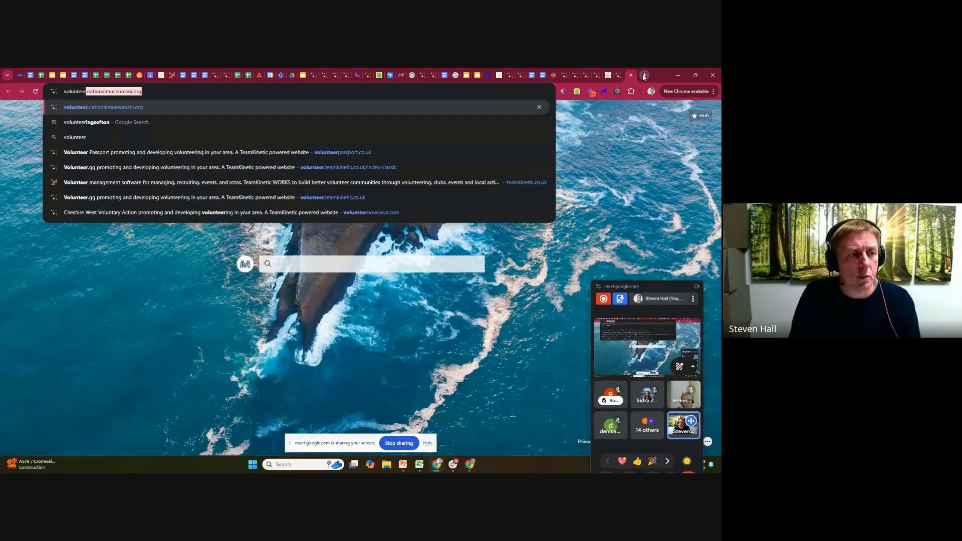
type("passp")
key("Return")
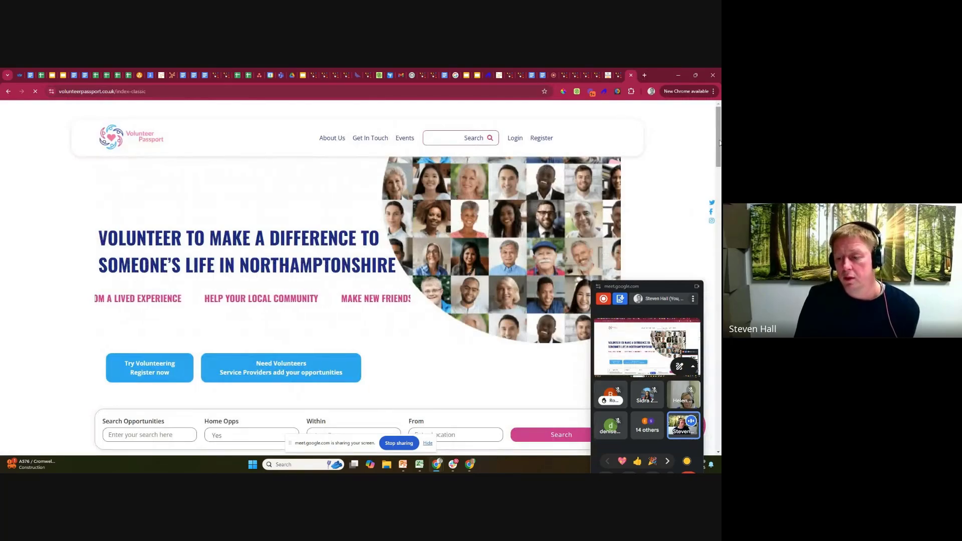
scroll(719, 143, "down", 7)
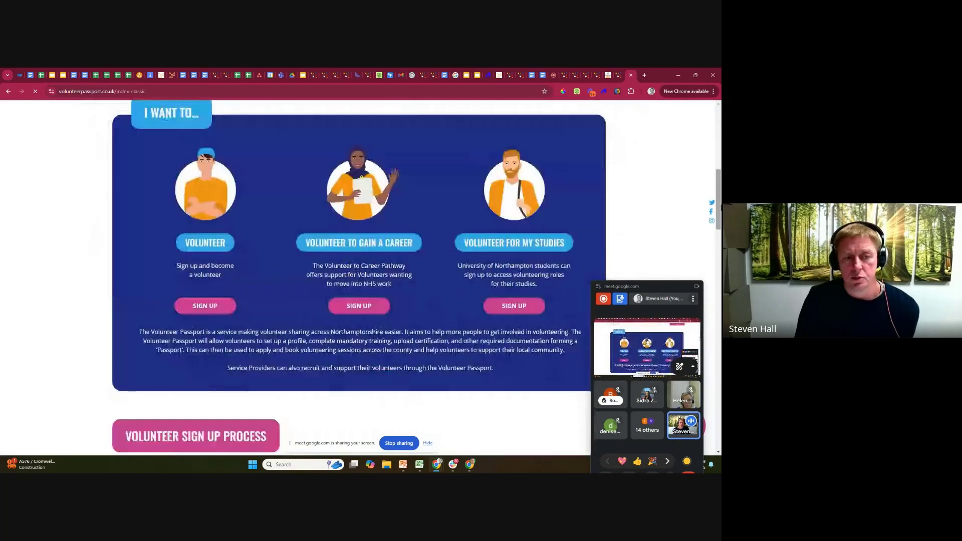
left_click_drag(720, 208, 721, 137)
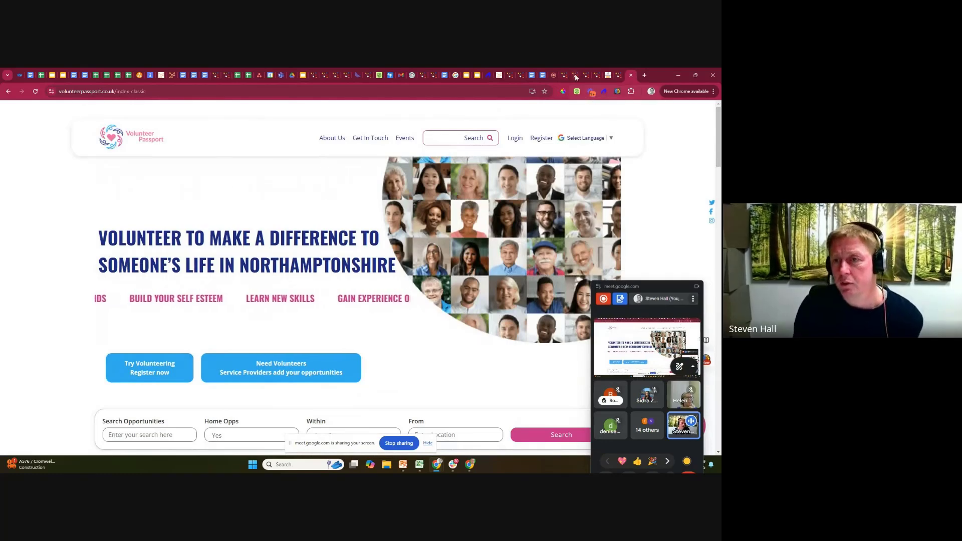
Return to the admin theme settings and review the logo, colours, homepage, CSS and footer options.
left_click(575, 77)
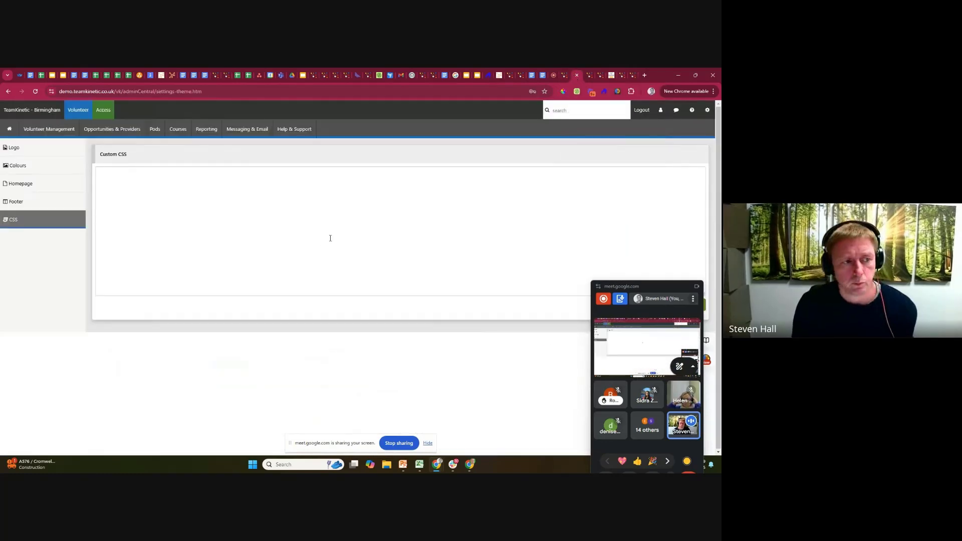
left_click(15, 147)
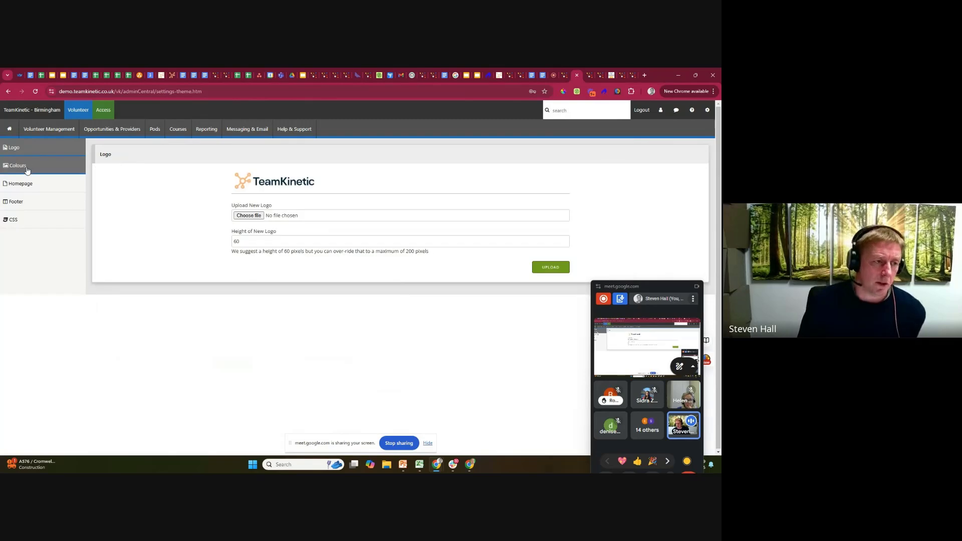
left_click(27, 169)
left_click(31, 184)
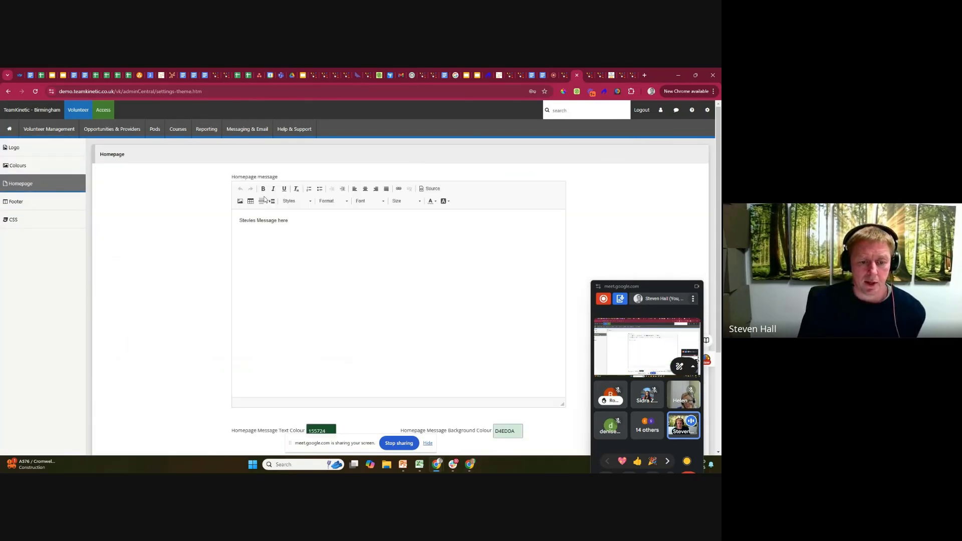
scroll(272, 315, "down", 3)
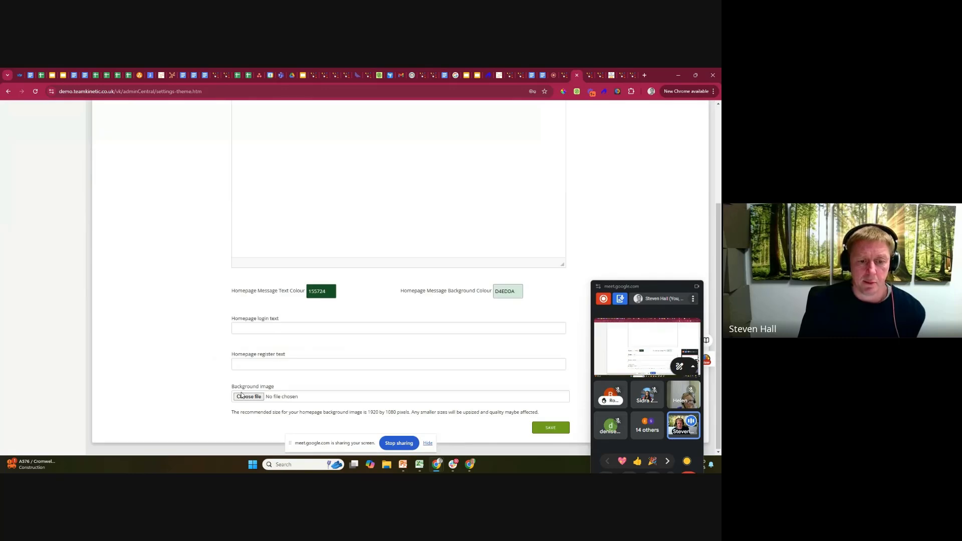
scroll(151, 300, "up", 5)
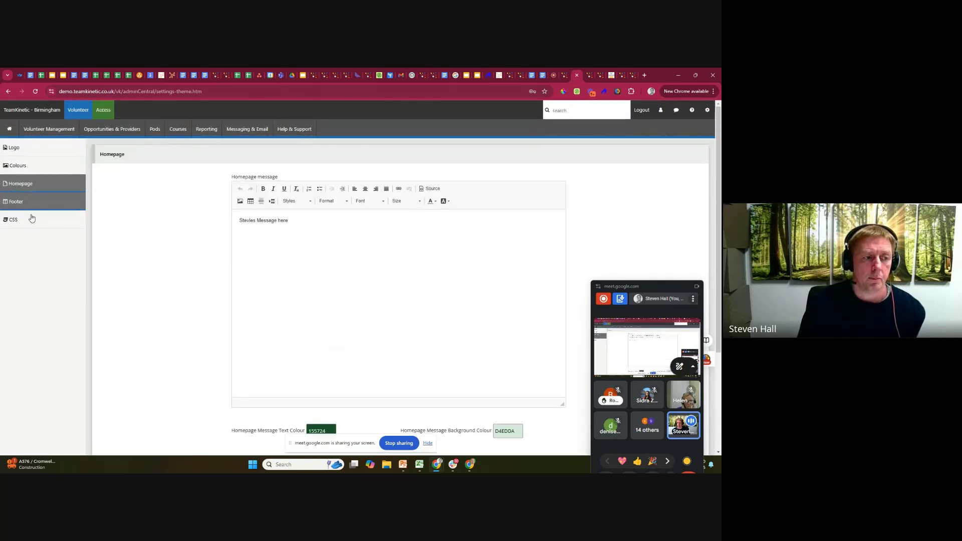
left_click(31, 218)
left_click(35, 205)
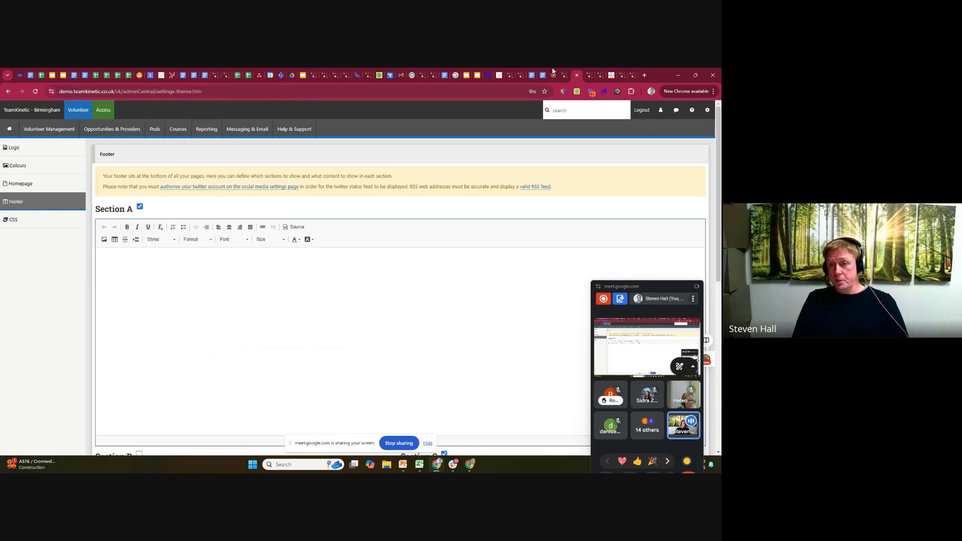
Switch to the Volunteer Centre Sefton website and examine the footer's contact, privacy policy and charity registration text.
left_click(611, 76)
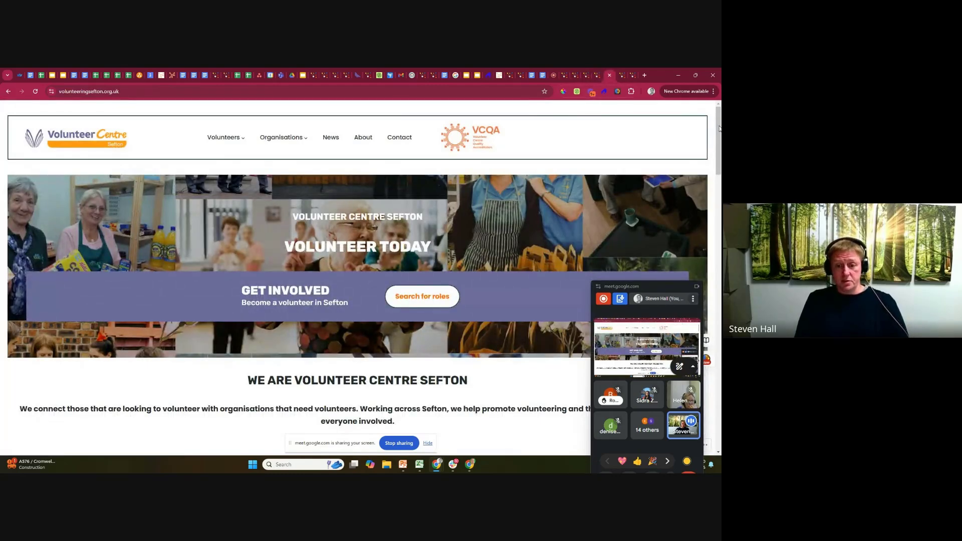
left_click_drag(719, 128, 720, 406)
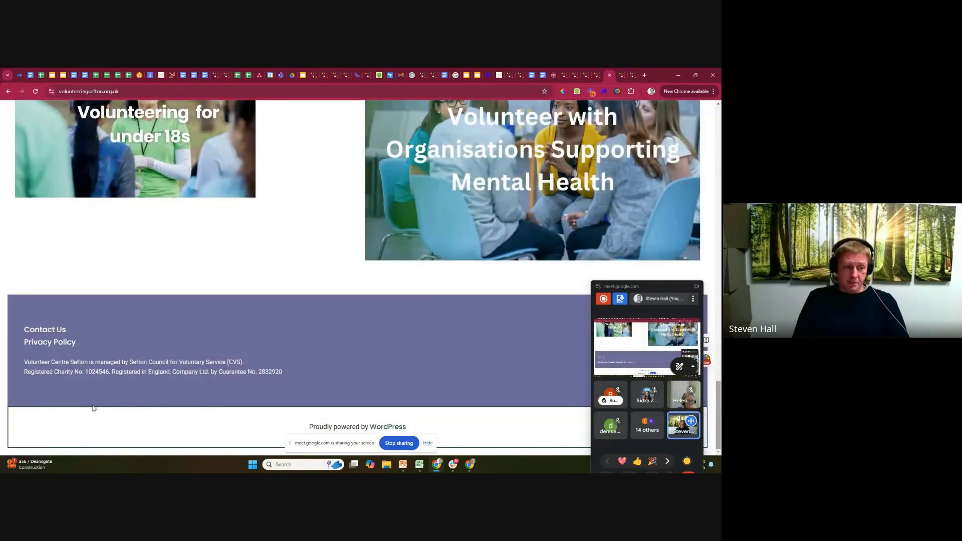
left_click_drag(16, 314, 308, 384)
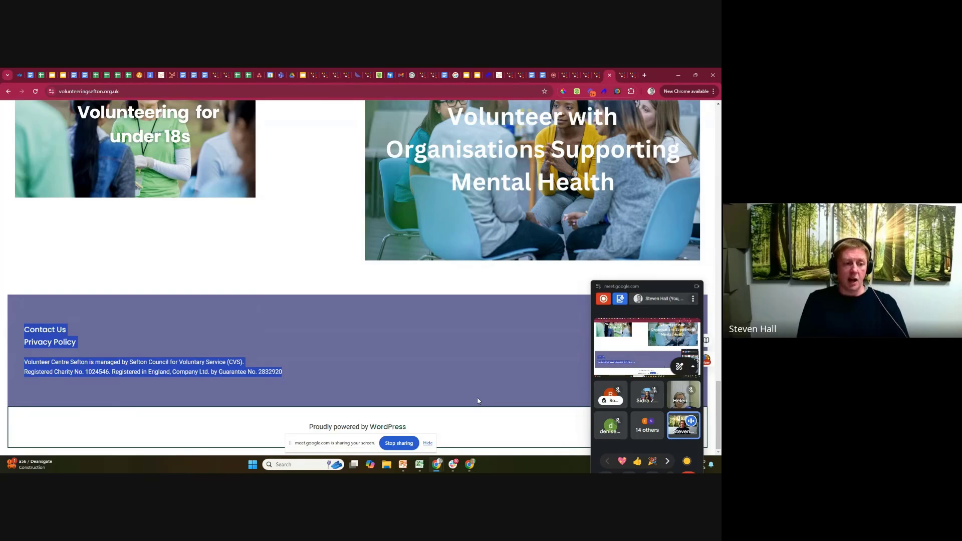
left_click(99, 314)
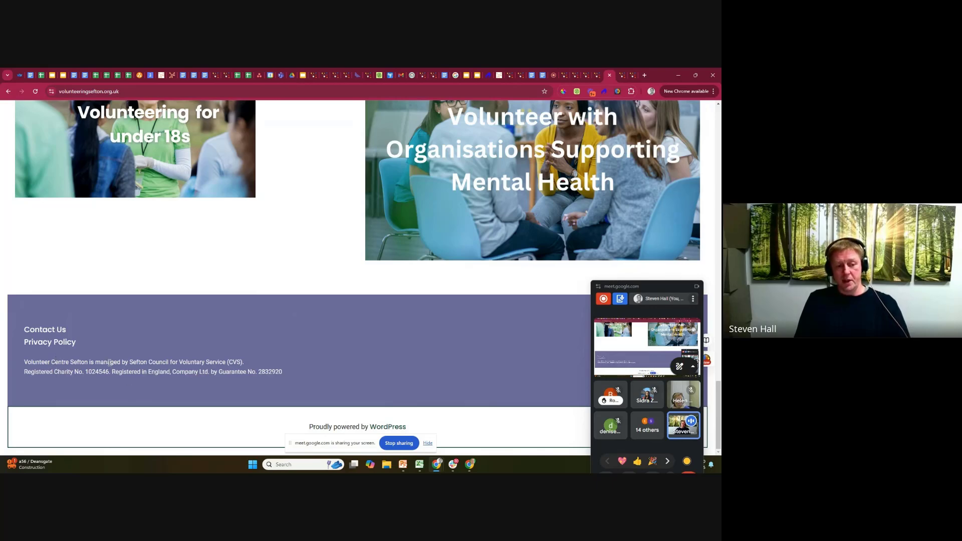
left_click_drag(29, 370, 186, 371)
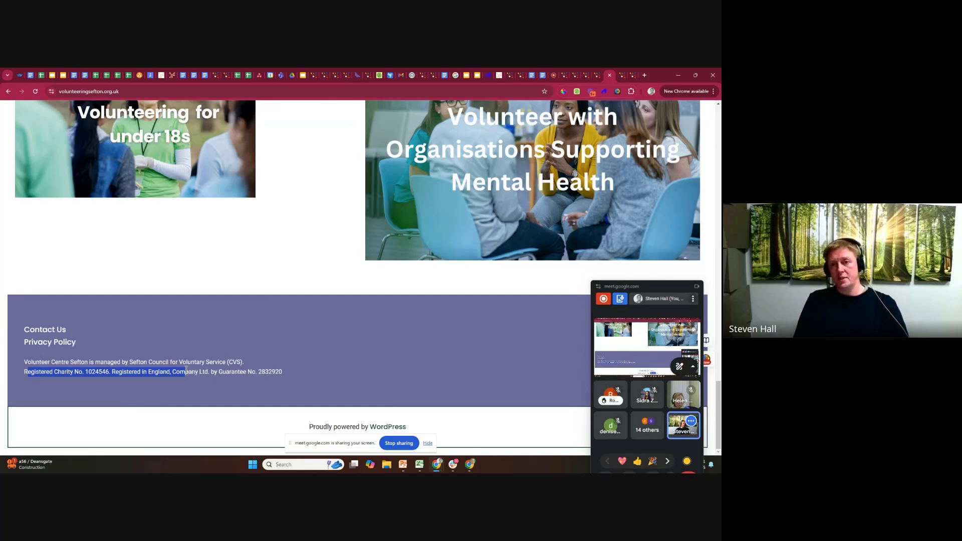
Return to the admin footer settings and examine the content options for Sections A to D.
left_click(575, 75)
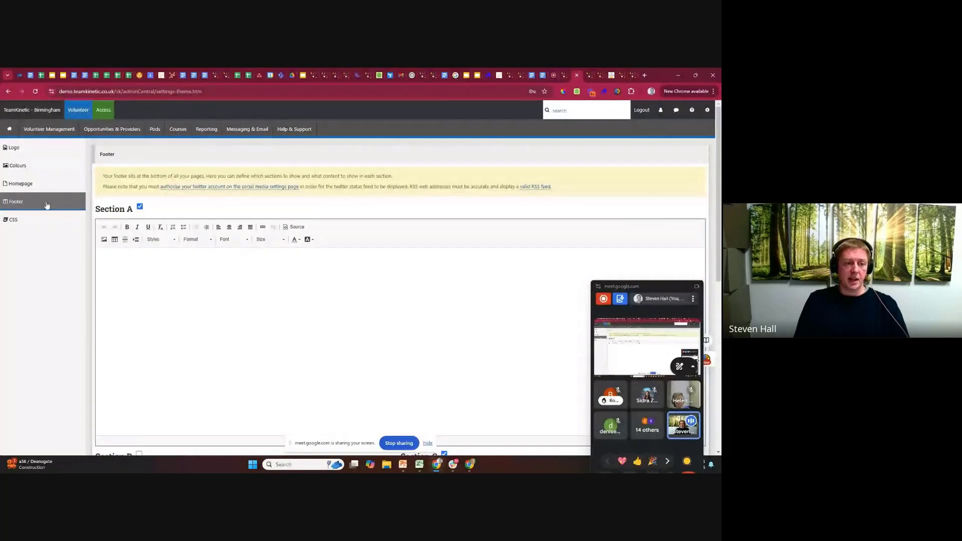
scroll(234, 205, "down", 3)
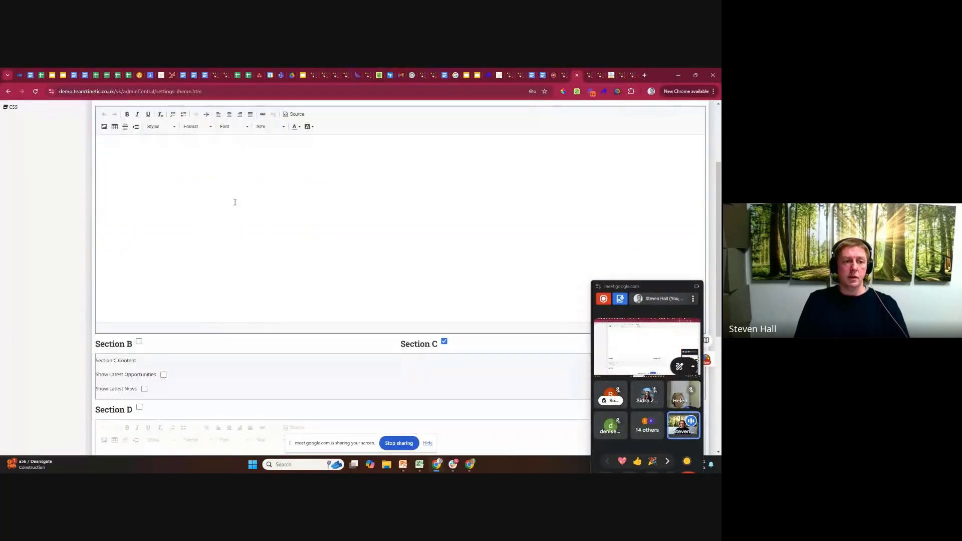
scroll(234, 199, "up", 3)
scroll(138, 212, "down", 3)
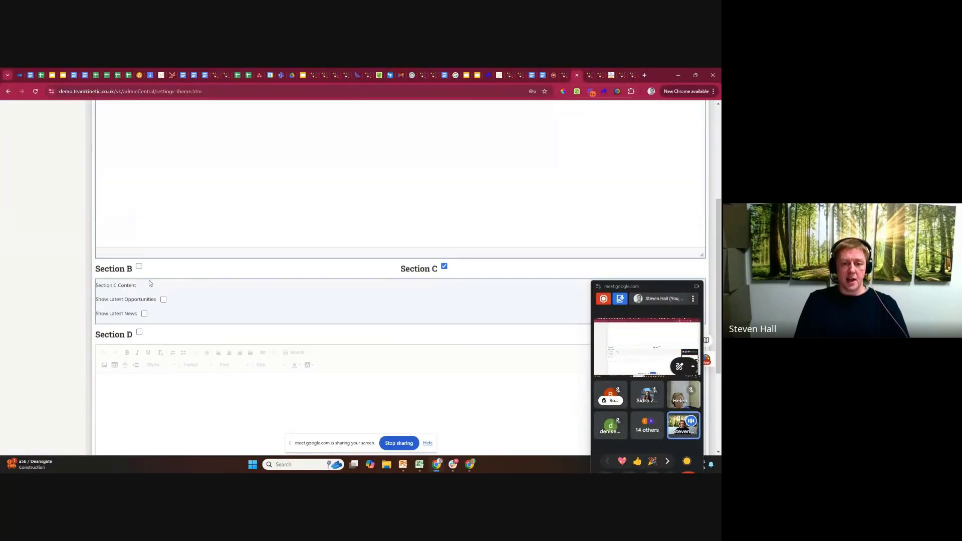
Enable footer Section D and, with Section A enabled, enter "Hi There section A" as Section A's content.
scroll(185, 336, "up", 3)
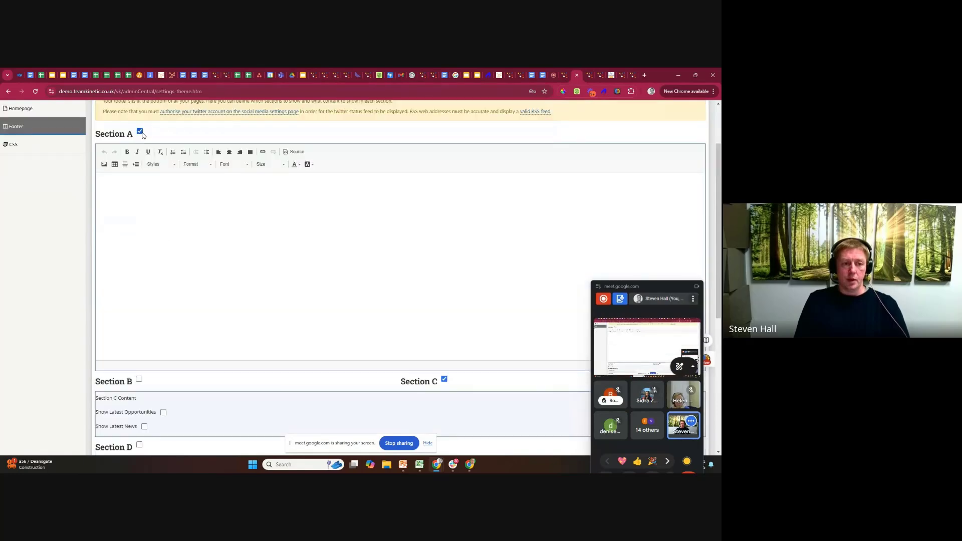
left_click(140, 133)
scroll(141, 311, "down", 3)
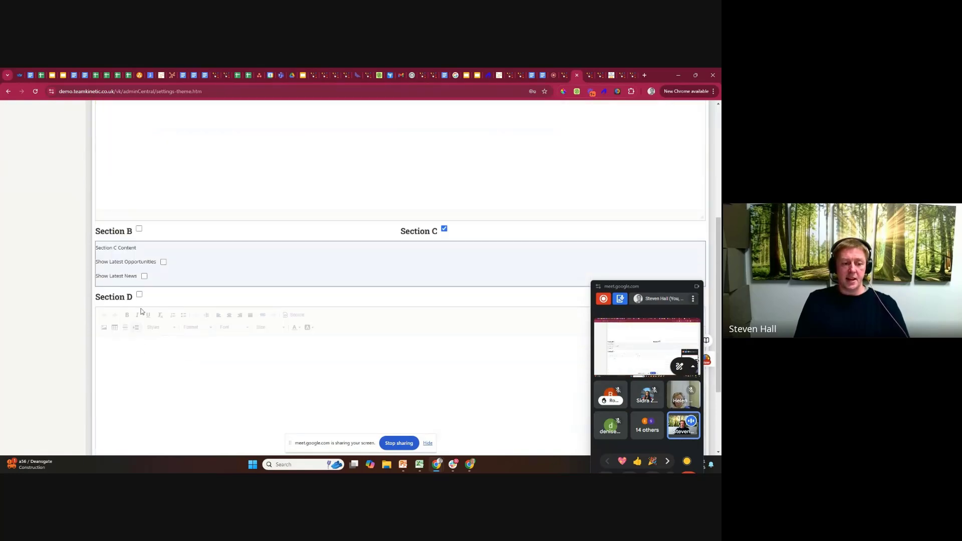
left_click(140, 295)
scroll(141, 251, "up", 3)
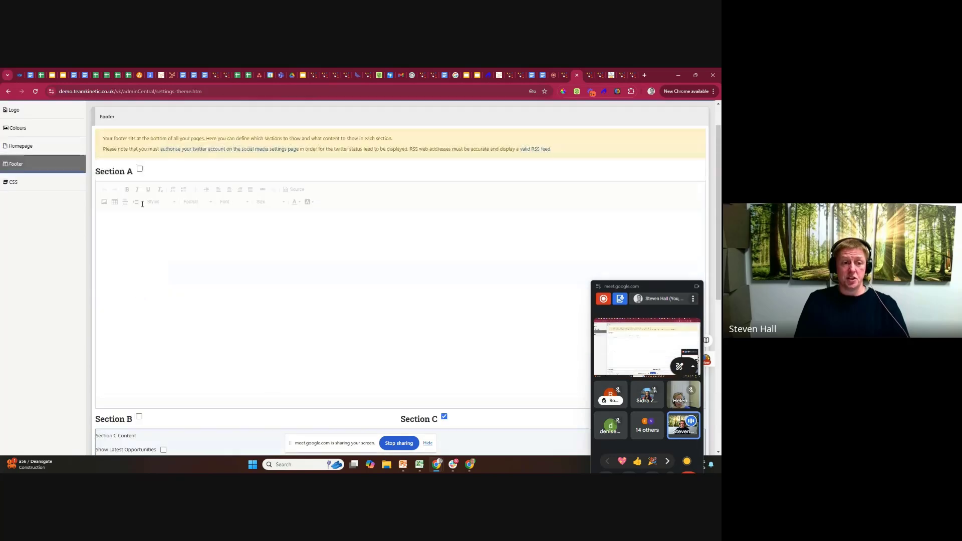
left_click(140, 170)
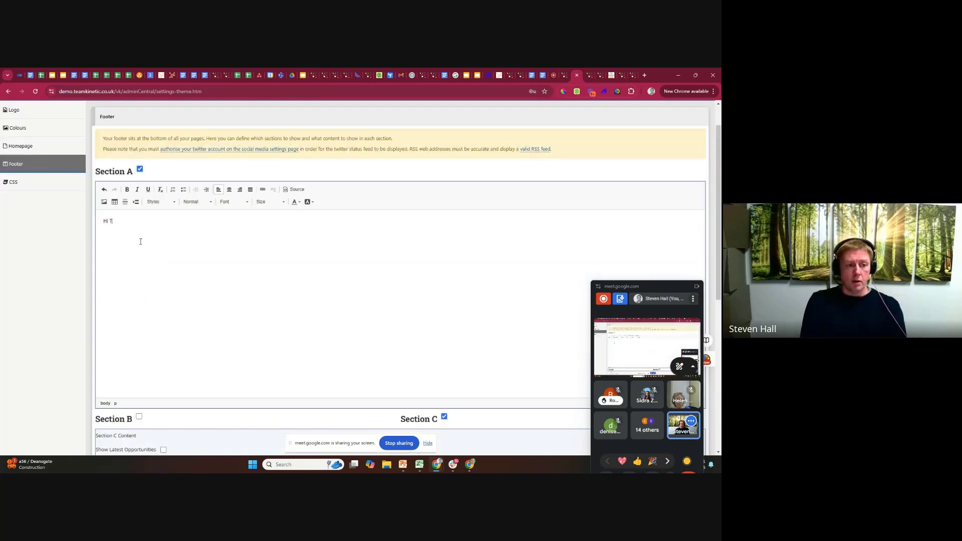
type("here section A")
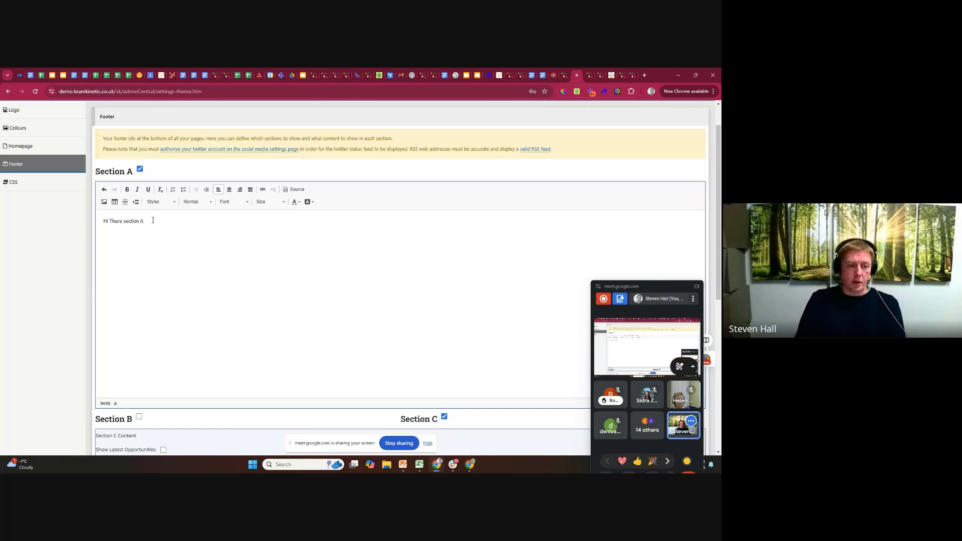
Copy the Section A text into Section D and change it to "Hi There section D".
left_click_drag(153, 220, 2, 221)
key("ctrl+c")
scroll(169, 257, "down", 3)
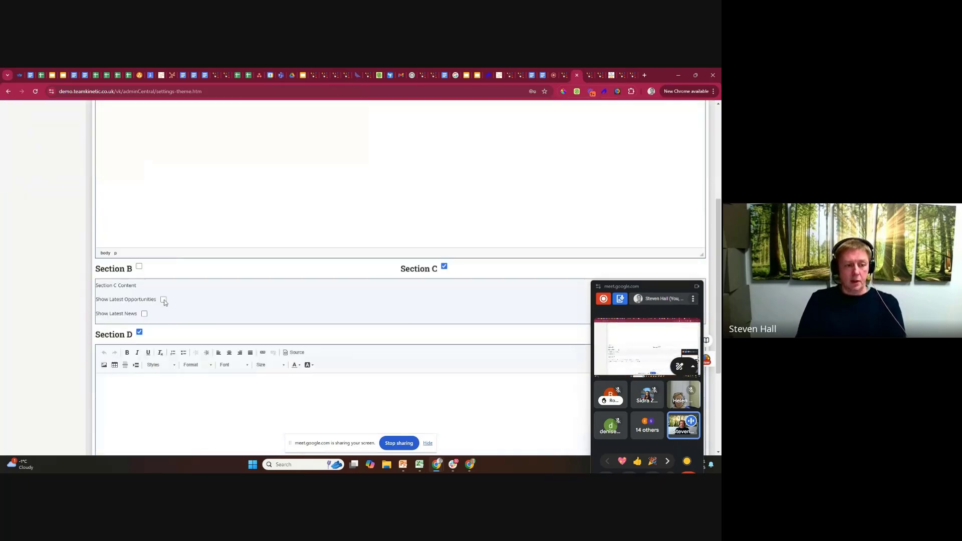
key("ctrl+v")
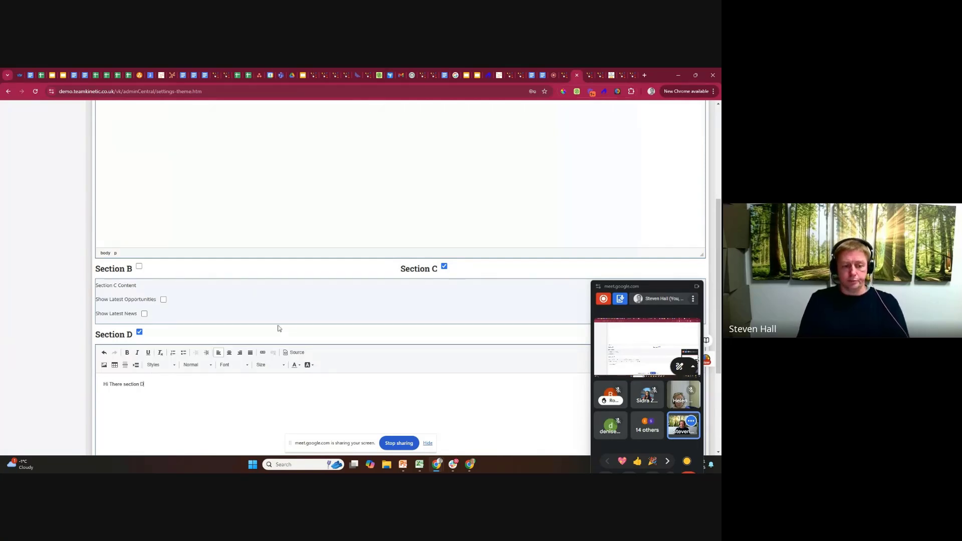
Disable footer Section C and save the footer settings.
scroll(489, 331, "down", 3)
left_click(444, 115)
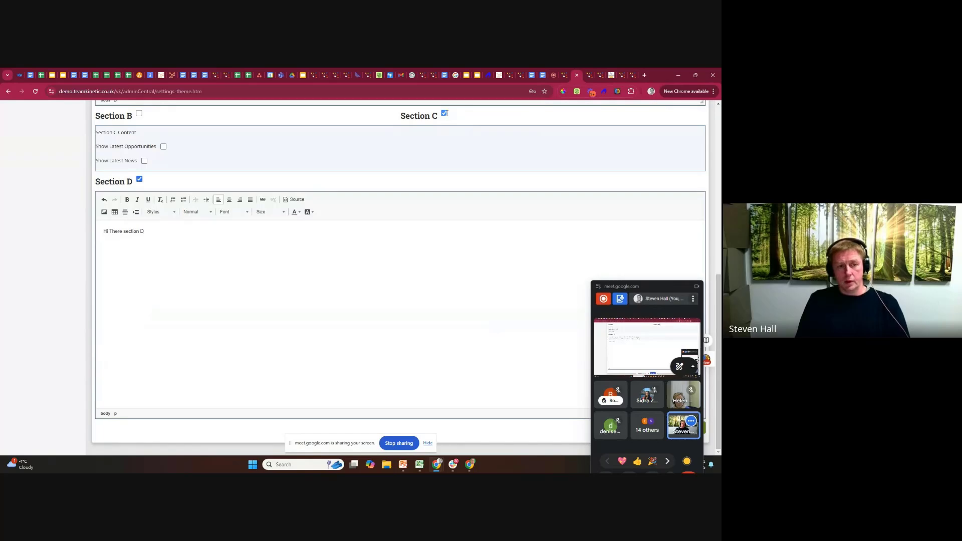
scroll(493, 297, "up", 4)
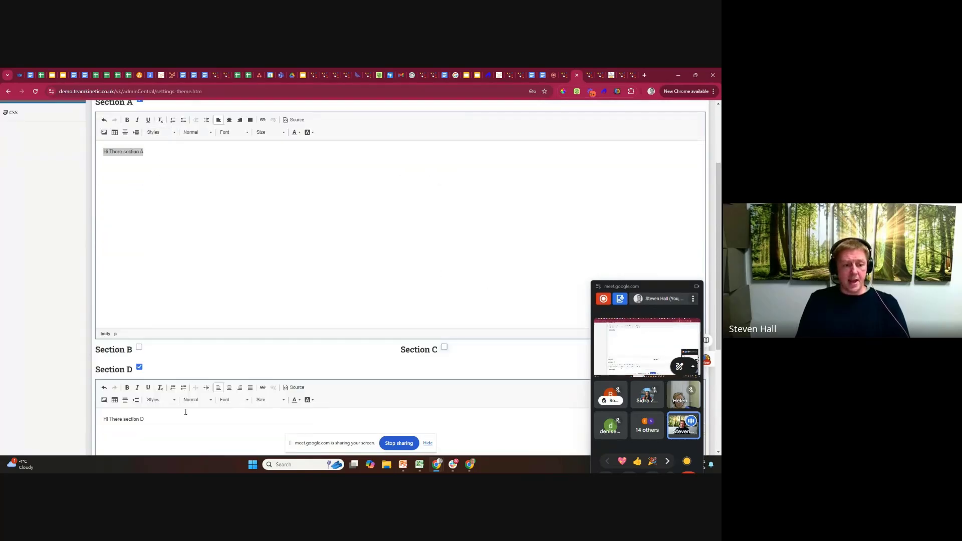
scroll(166, 300, "up", 1)
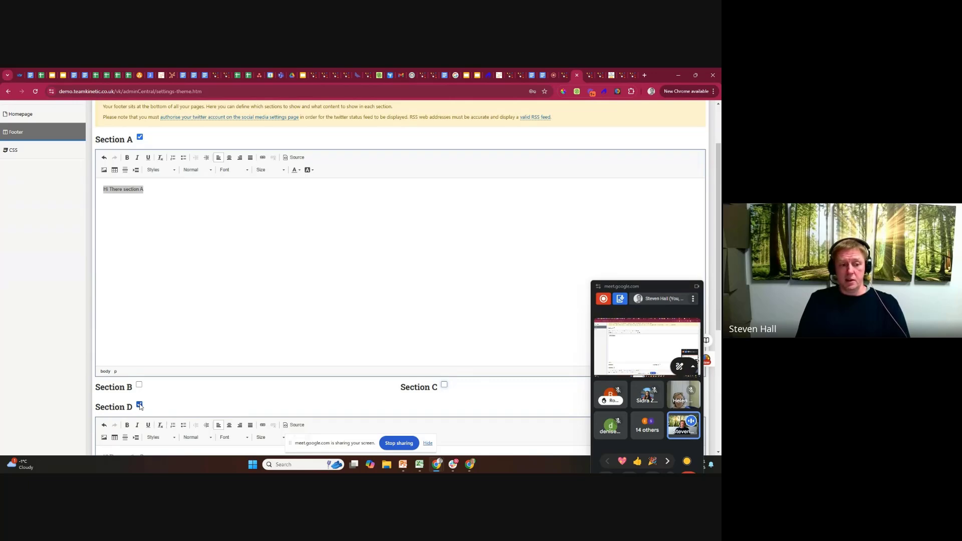
scroll(462, 390, "down", 3)
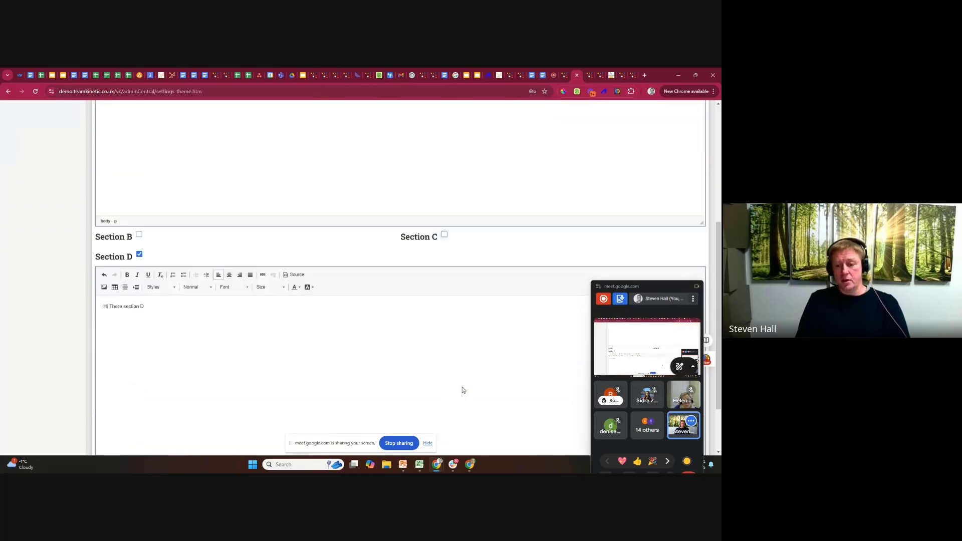
scroll(461, 389, "down", 2)
left_click_drag(634, 287, 434, 213)
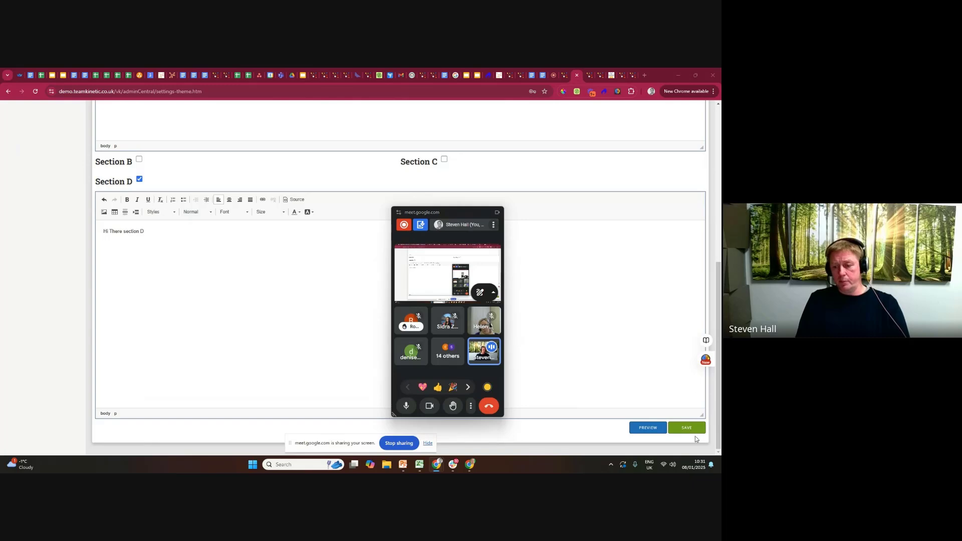
left_click(690, 429)
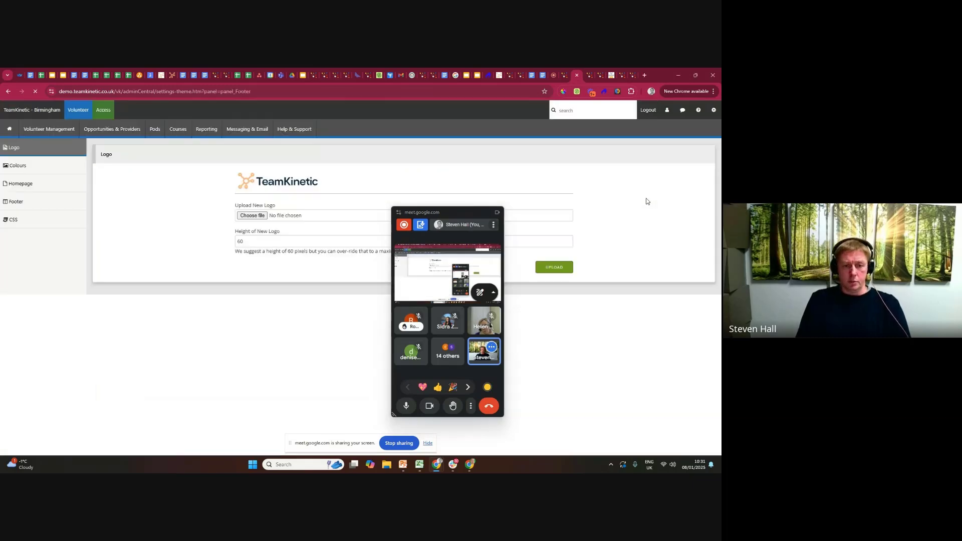
Load the demo.teamkinetic.co.uk homepage in another browser tab, run a blank opportunity search and examine the footer of the results page.
left_click(588, 74)
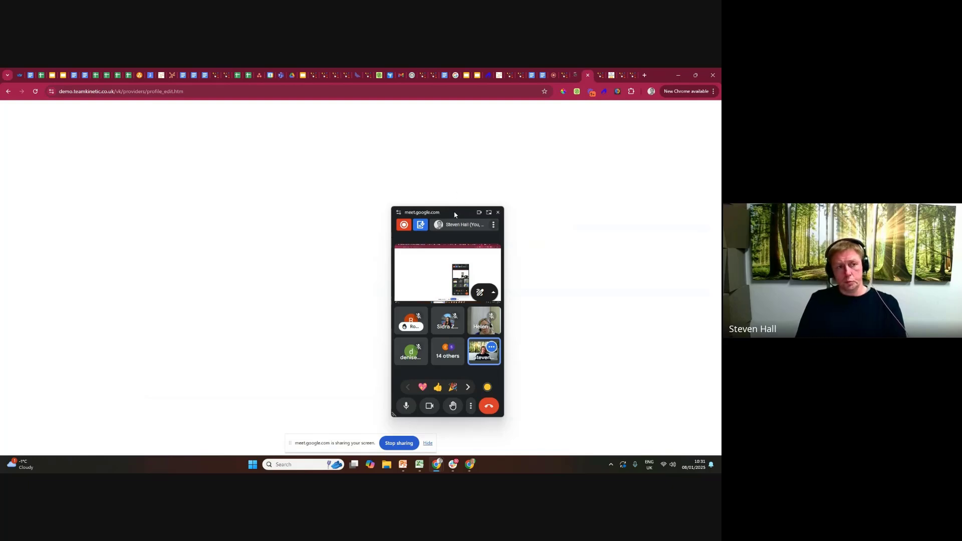
left_click_drag(454, 215, 139, 189)
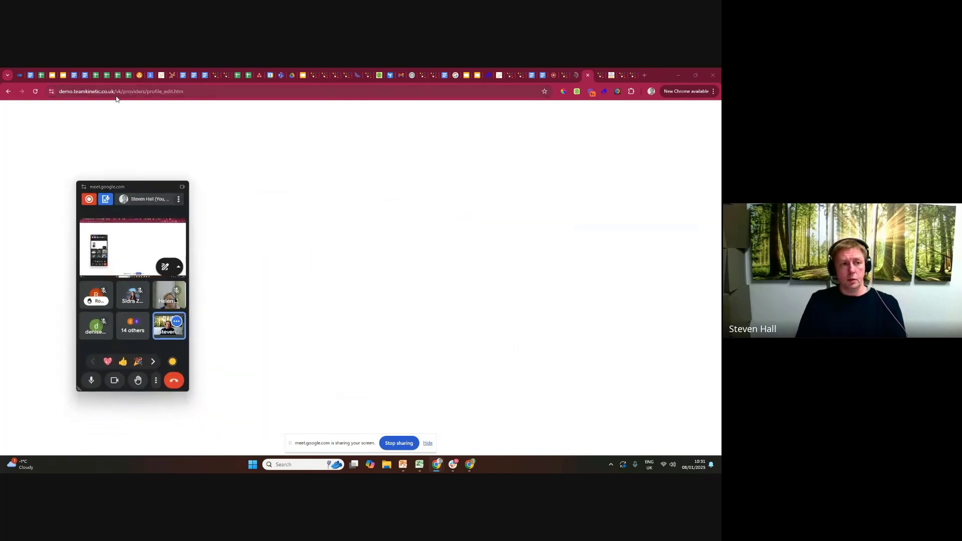
left_click(135, 92)
left_click_drag(134, 91, 369, 88)
key("BackSpace")
key("Return")
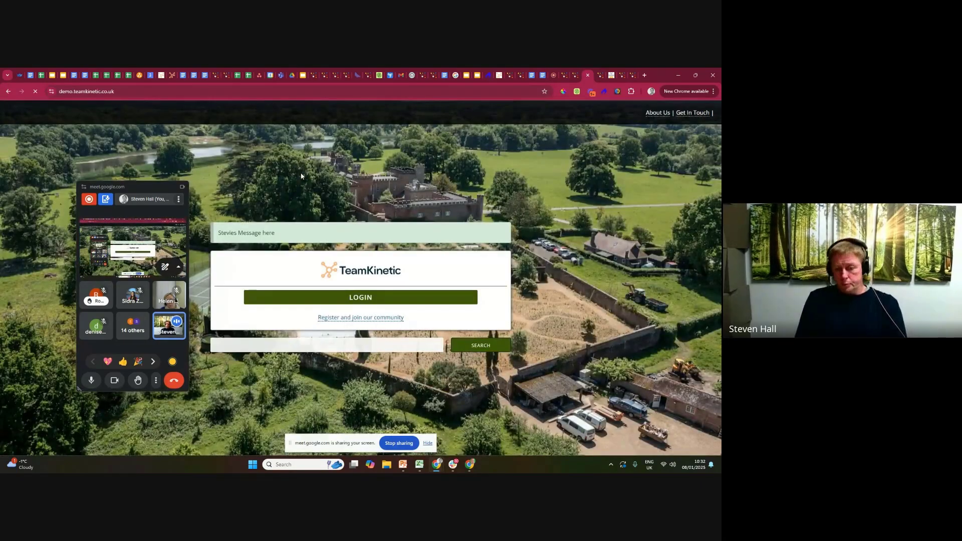
left_click(467, 345)
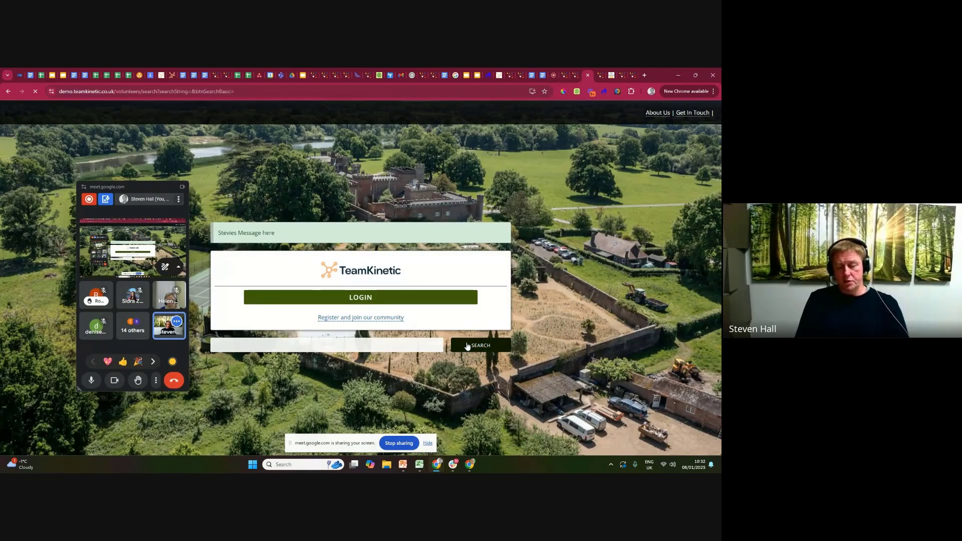
left_click_drag(718, 163, 711, 390)
left_click_drag(136, 185, 109, 127)
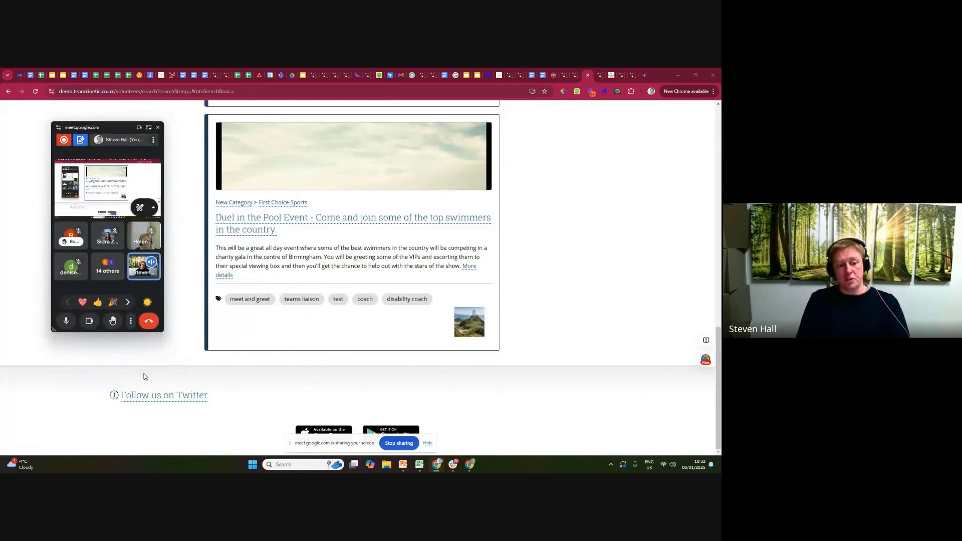
Return to the admin footer settings and review the text entered for Sections A and D.
left_click(574, 76)
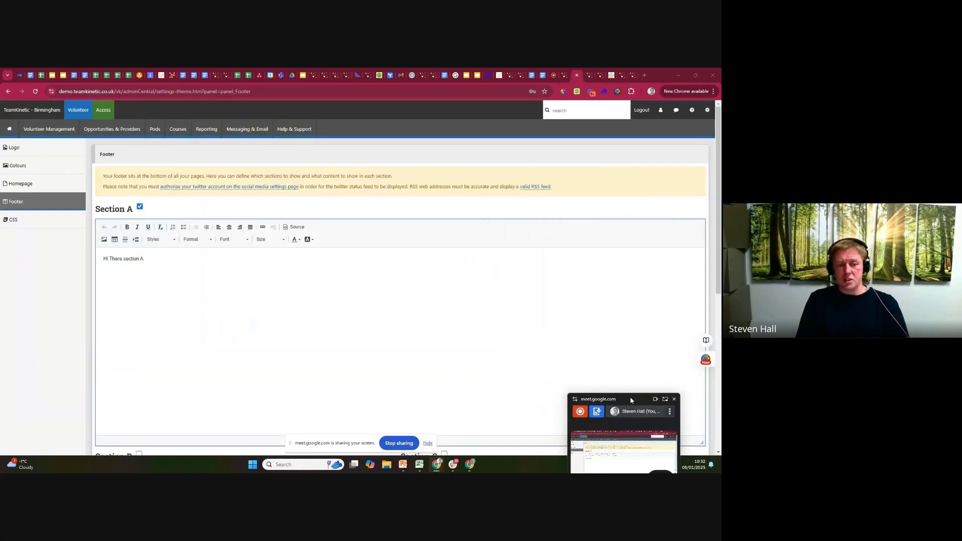
scroll(136, 207, "down", 3)
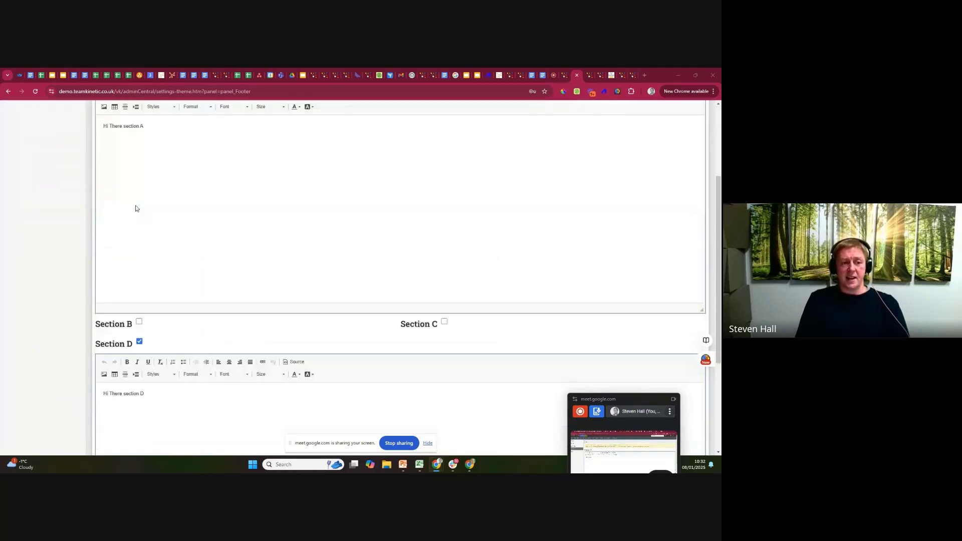
scroll(133, 137, "up", 2)
left_click_drag(155, 182, 25, 186)
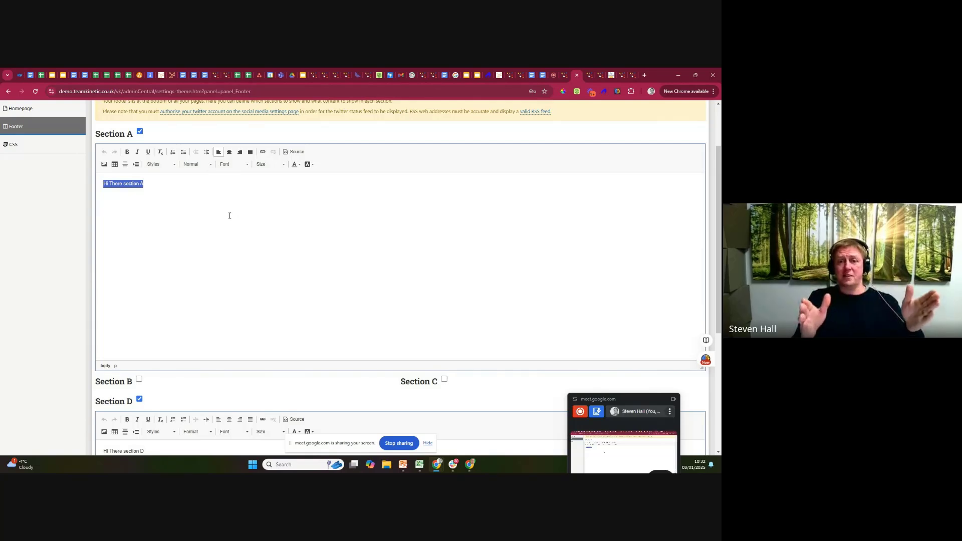
Enable footer Sections B and C, showing latest news in Section B and latest opportunities in Section C.
left_click(139, 379)
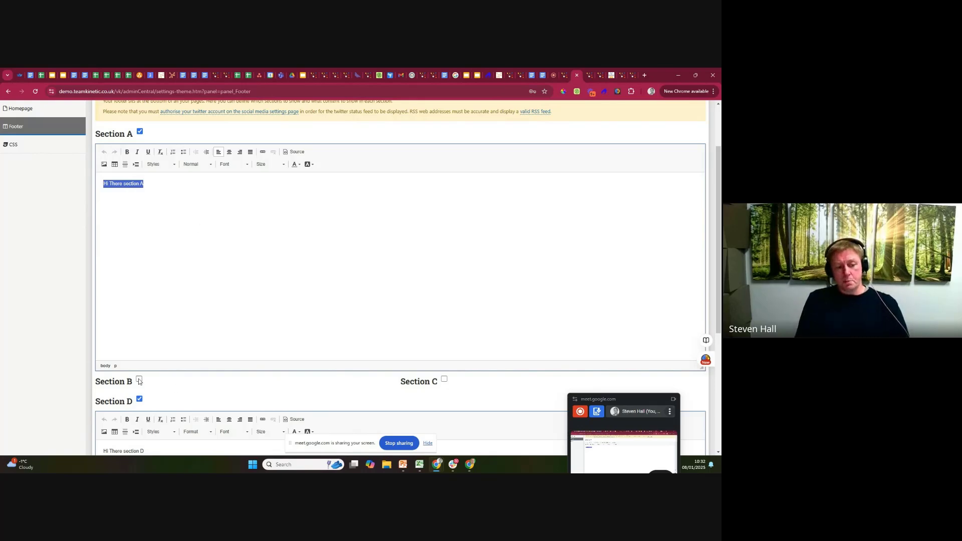
left_click(445, 381)
scroll(264, 323, "down", 3)
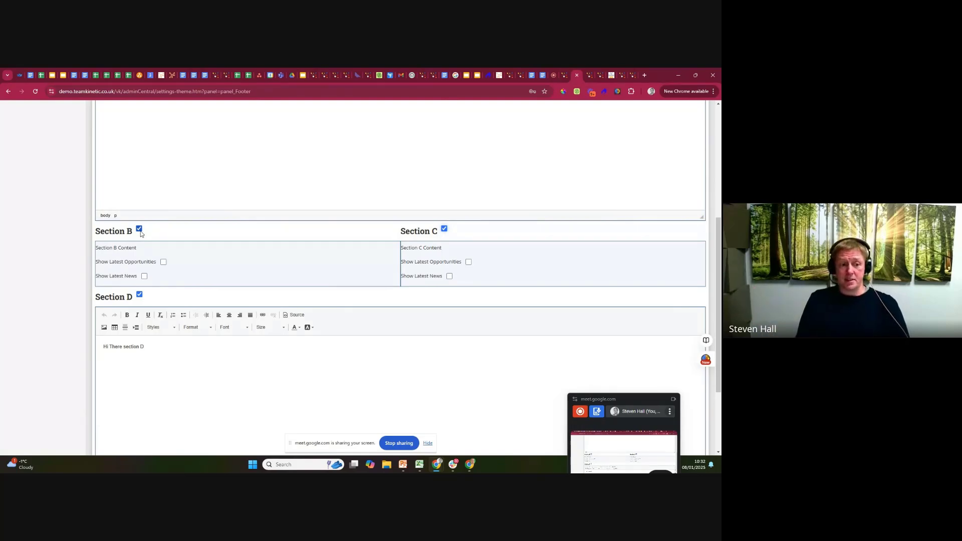
left_click(144, 277)
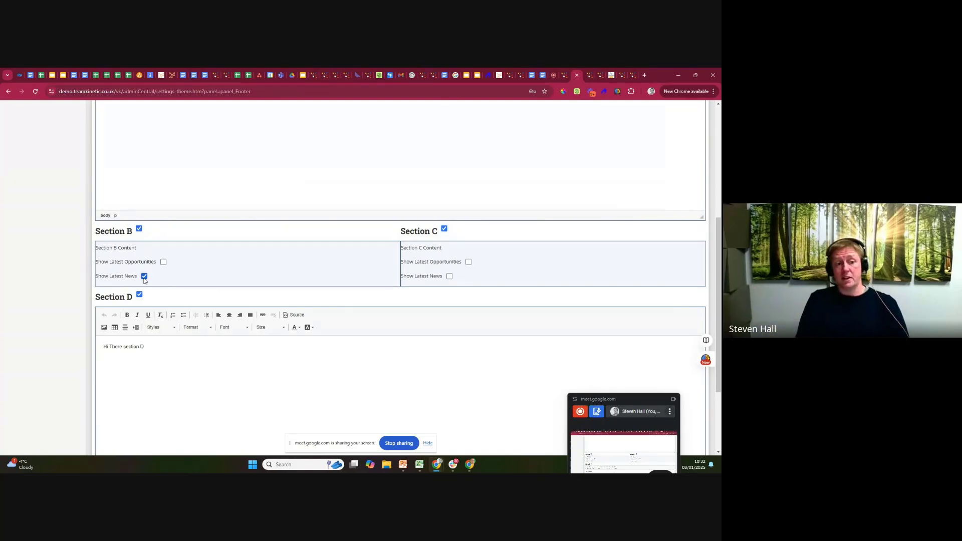
left_click(469, 263)
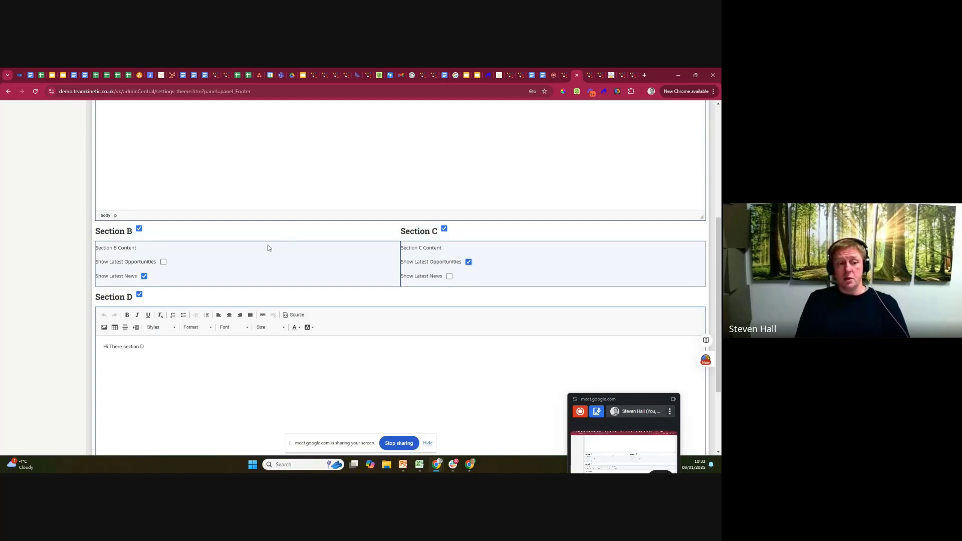
Review the content settings of footer Sections A to D, including the custom text in Sections A and D.
scroll(157, 181, "up", 1)
scroll(167, 159, "up", 2)
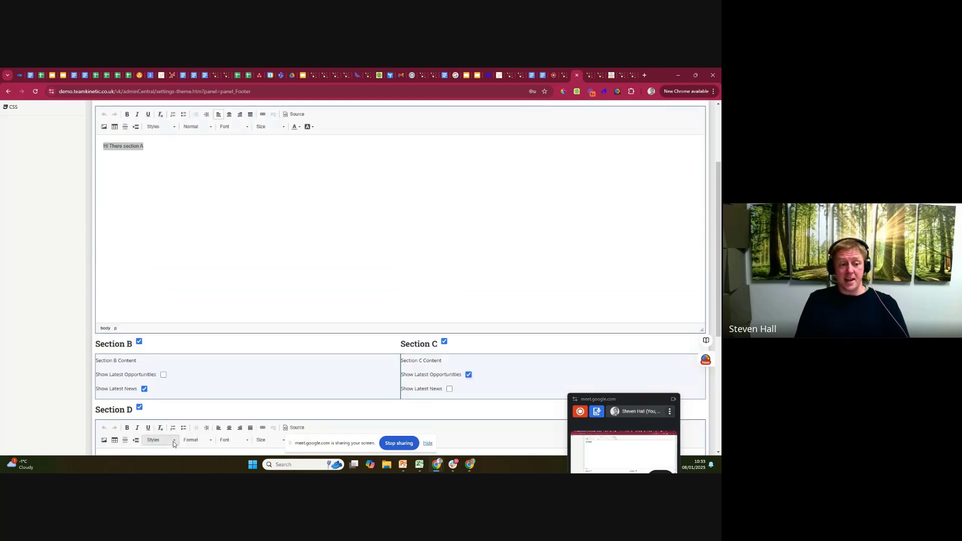
scroll(194, 267, "down", 1)
scroll(193, 267, "down", 2)
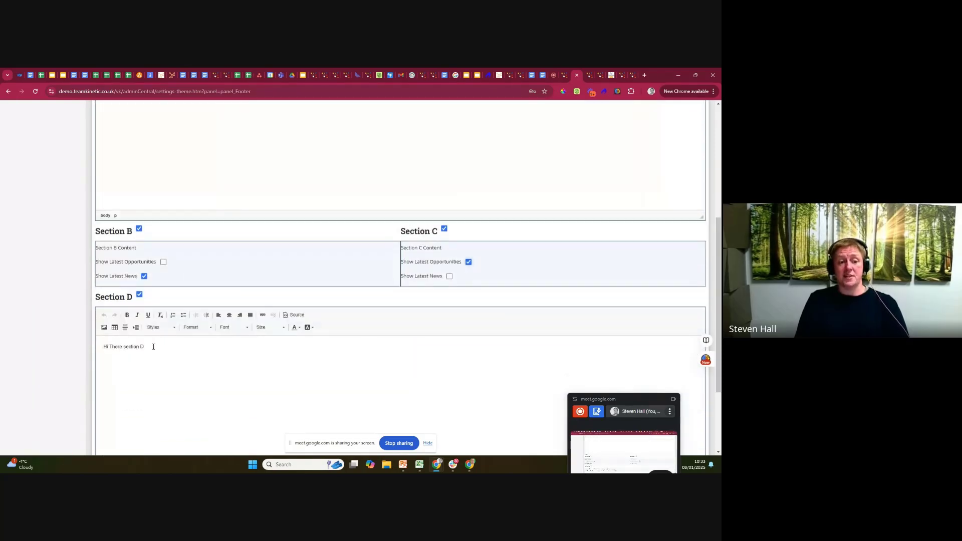
left_click_drag(150, 346, 72, 348)
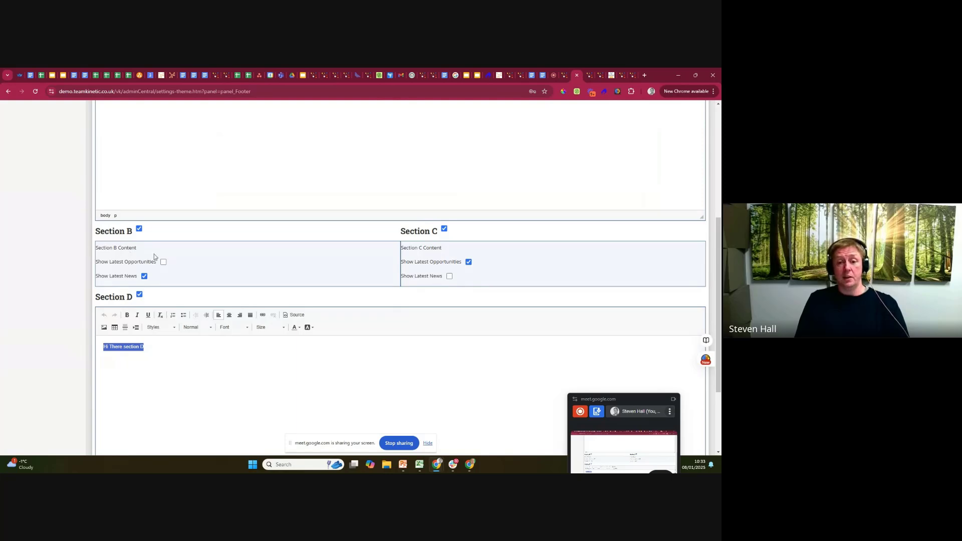
scroll(274, 258, "up", 3)
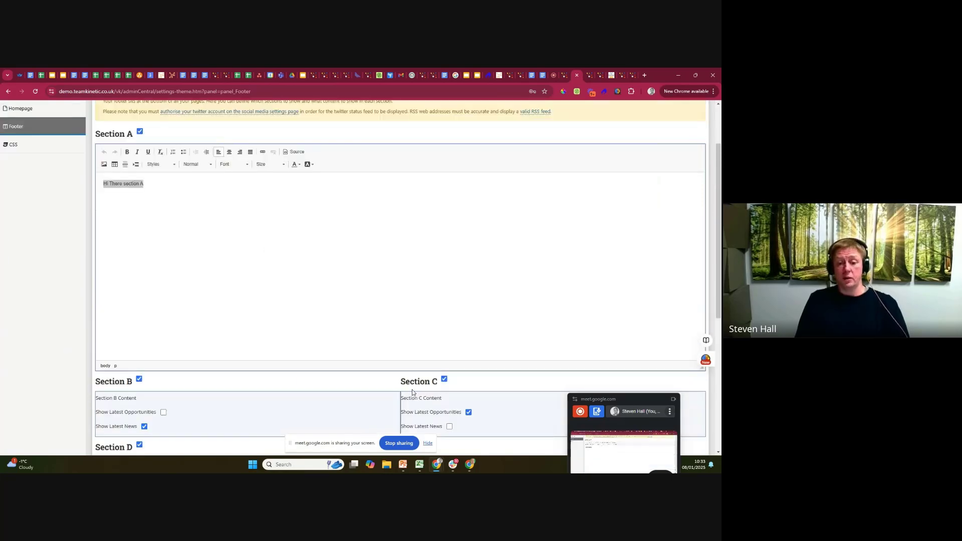
scroll(412, 389, "down", 2)
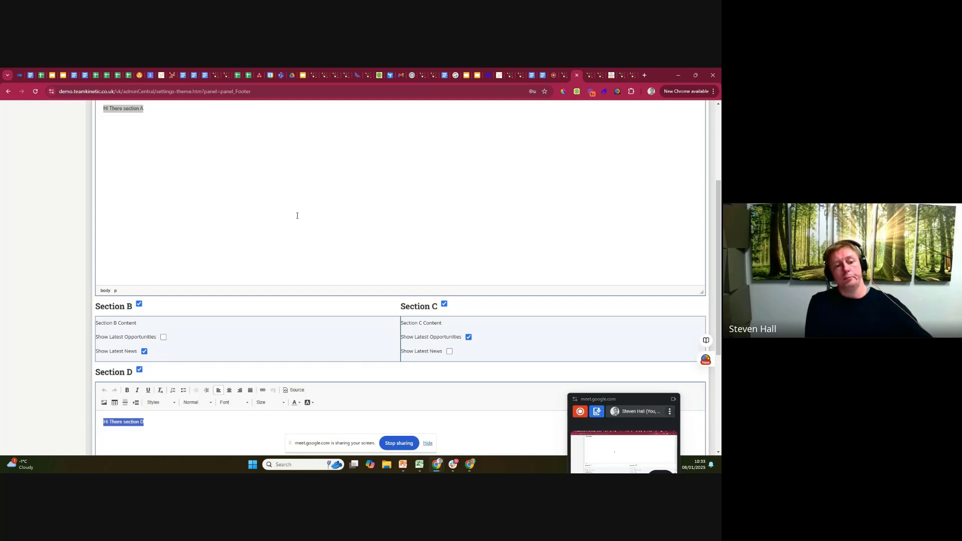
scroll(330, 200, "up", 3)
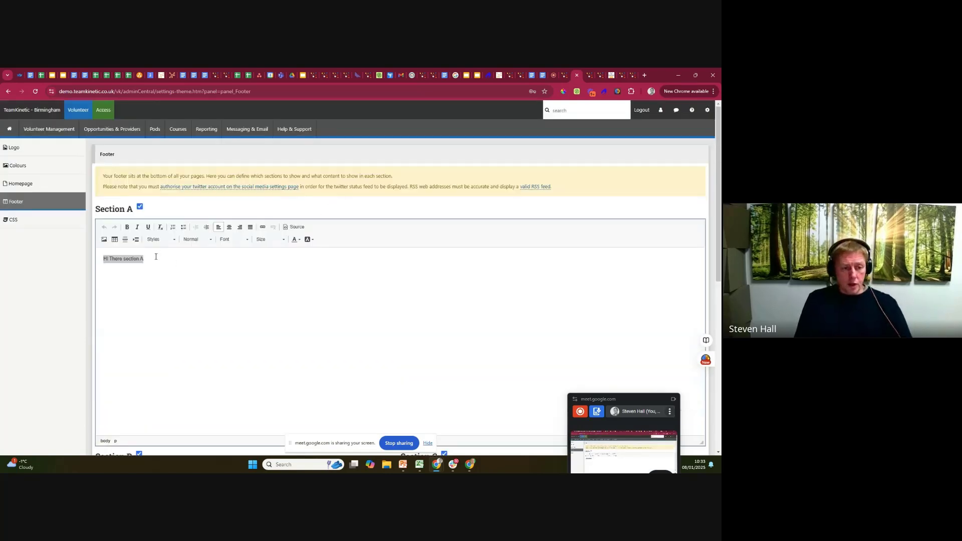
Replace the Section A footer text with the placeholder "sdfjskldfjdwkldsfjwklds jlksdfklsjdflkj".
left_click(149, 259)
left_click_drag(149, 259, 66, 251)
key("BackSpace")
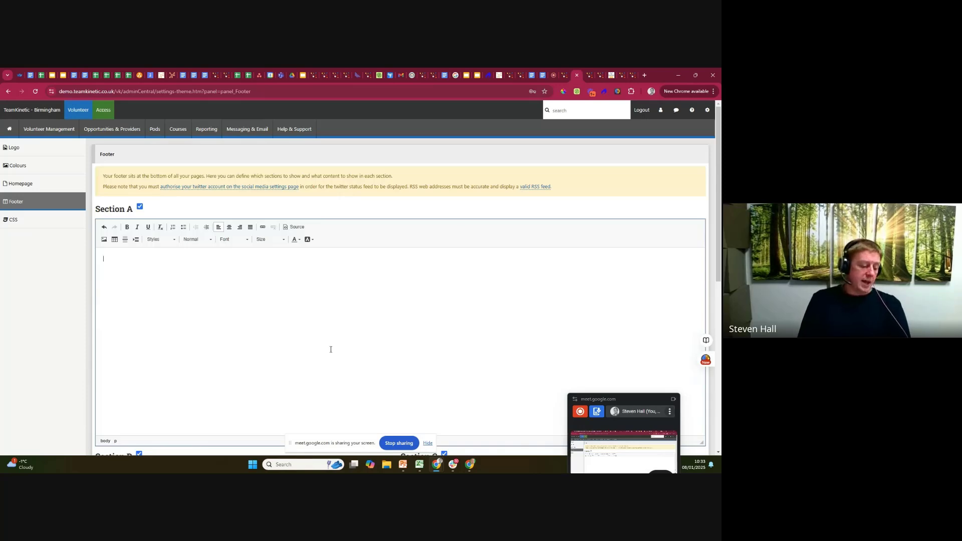
type("sdf")
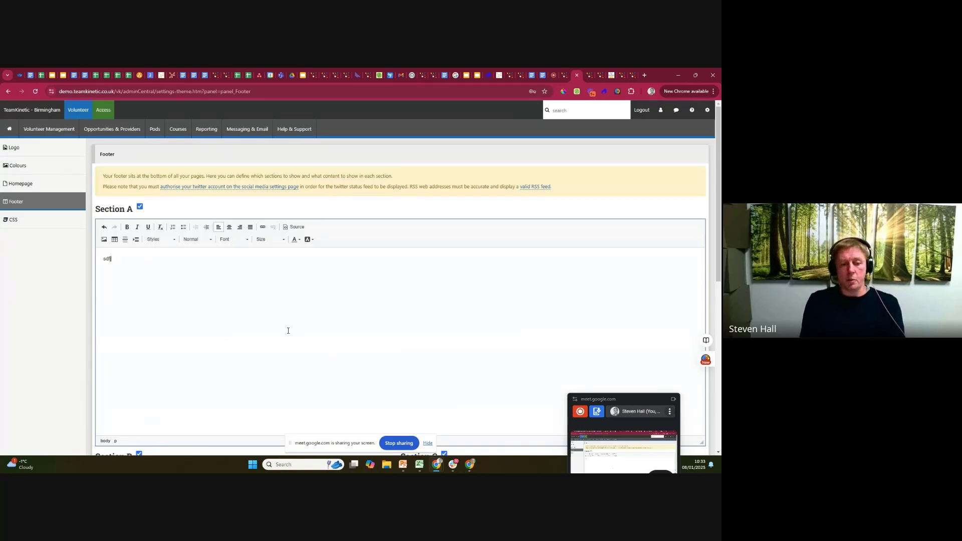
type("jskldfjdwkldsfjwklds jlksdfklsjdflkj")
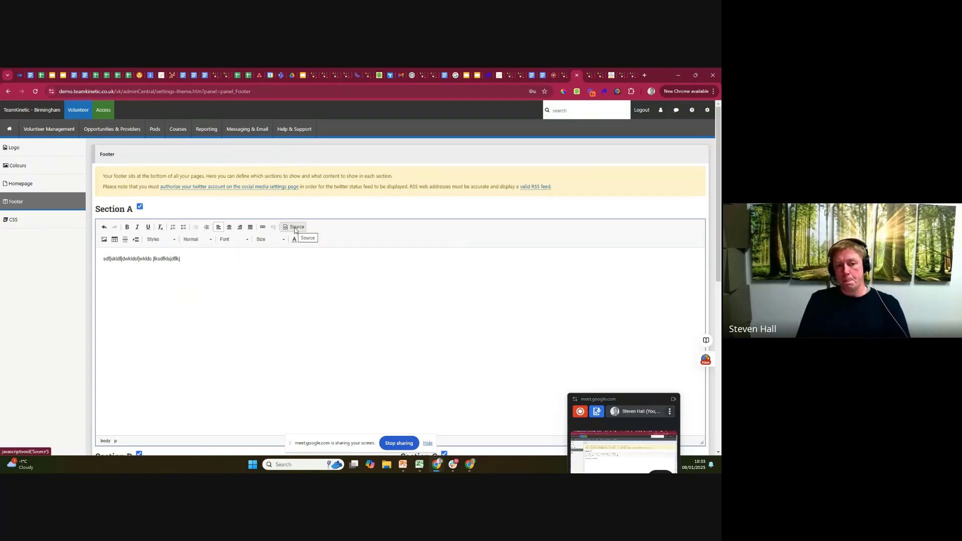
Switch to the Google Meet call to view the participants and raised hands.
left_click(553, 77)
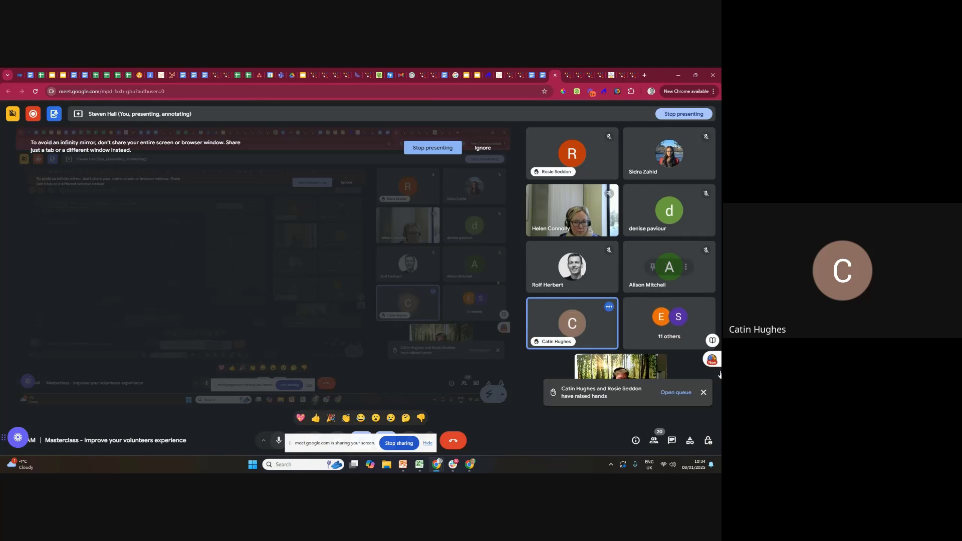
Dismiss the raised-hands notification, then return to the TeamKinetic footer settings and highlight the Section A text.
left_click(702, 393)
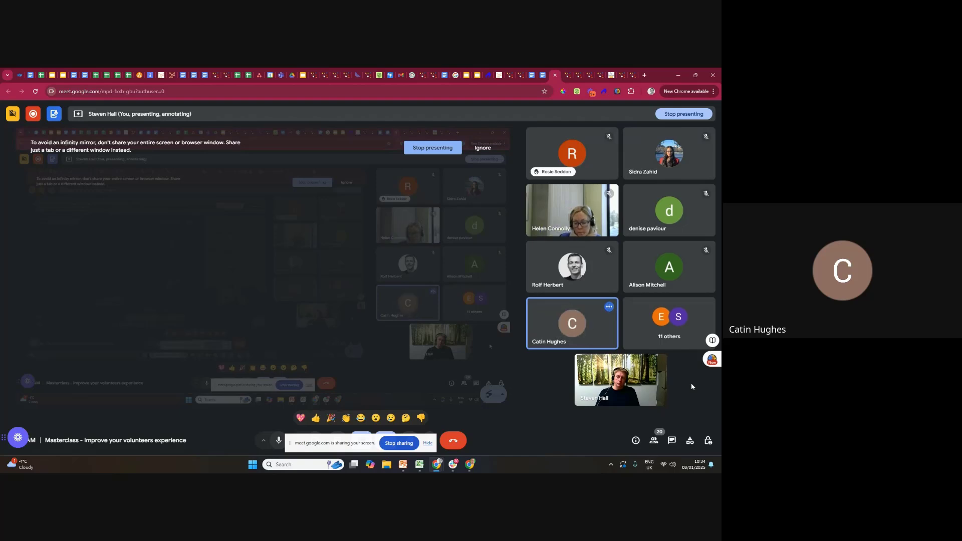
left_click(577, 76)
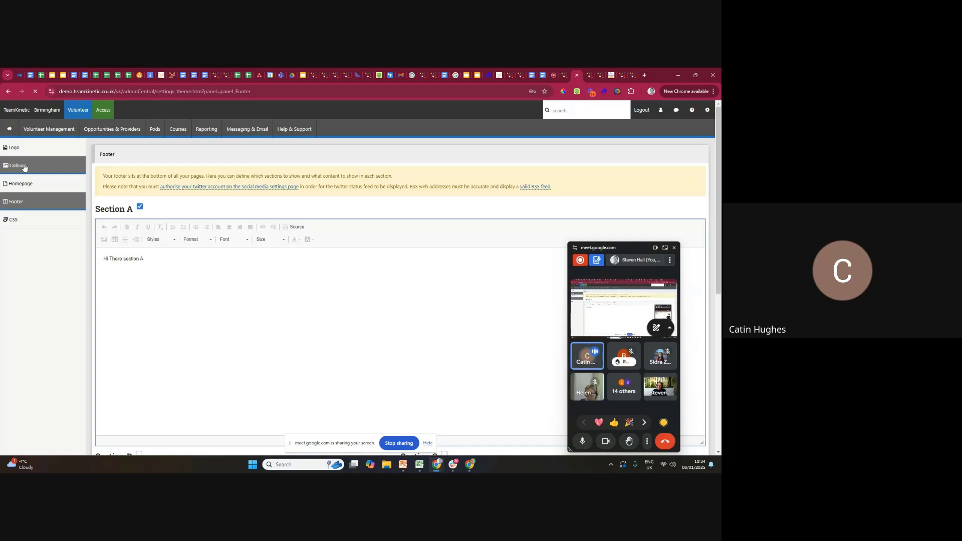
left_click(160, 258)
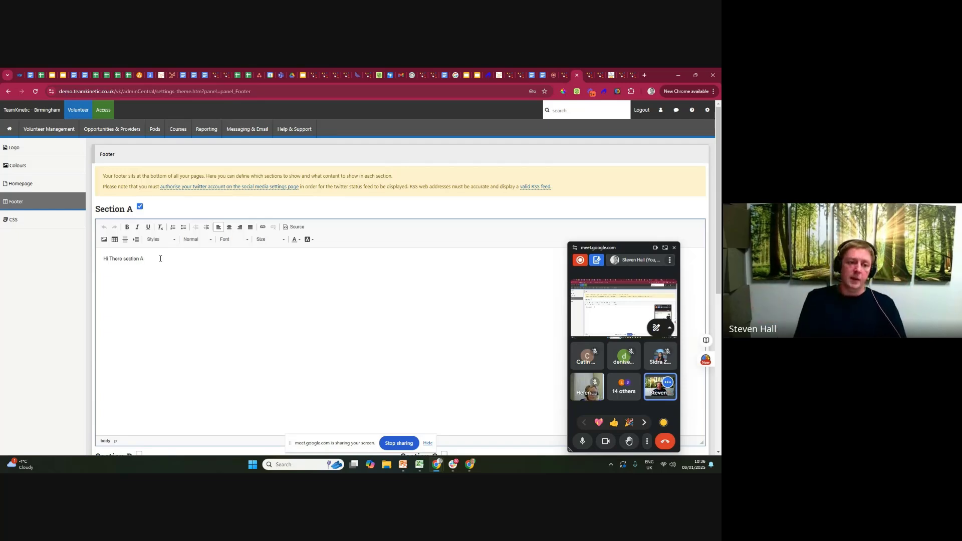
left_click_drag(124, 261, 102, 260)
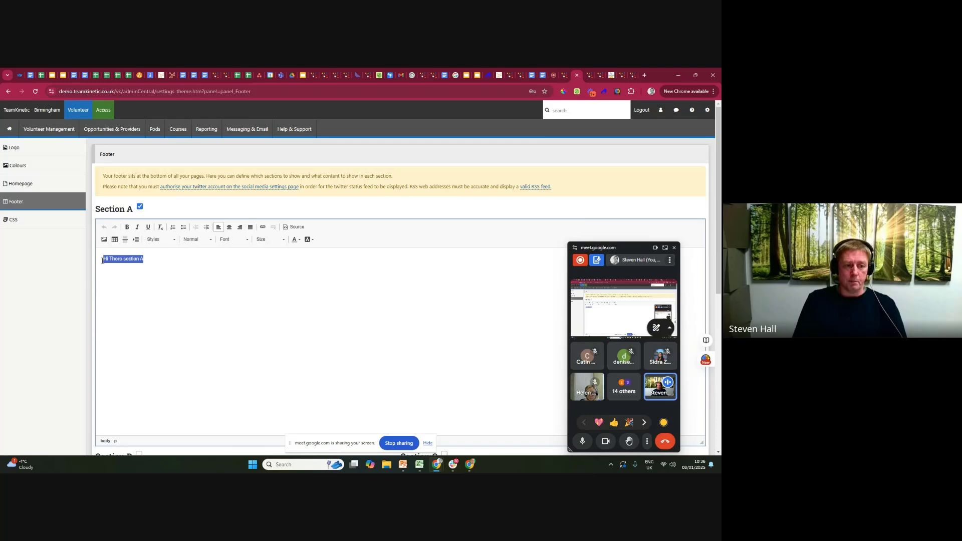
Open the About Us Page editor in the site's Setup settings.
left_click(707, 111)
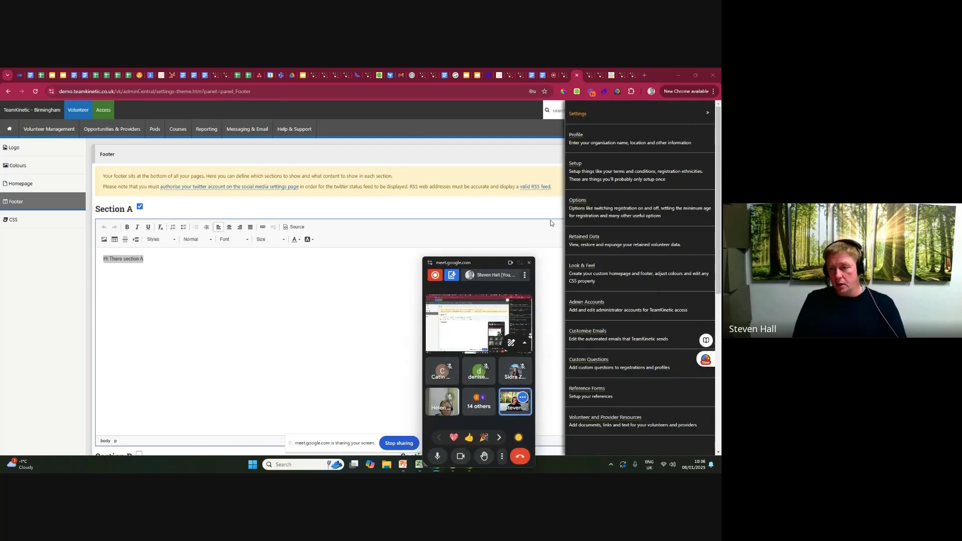
left_click(574, 164)
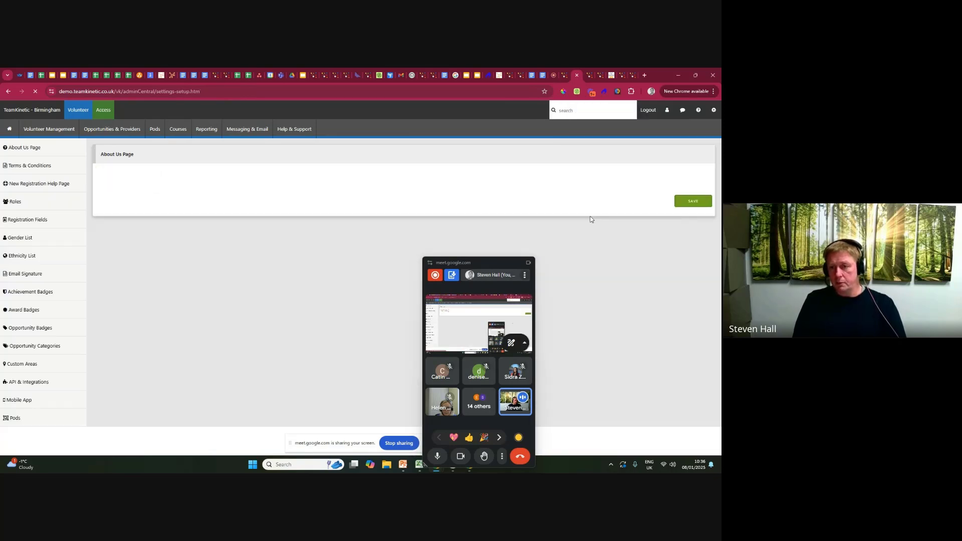
left_click(714, 110)
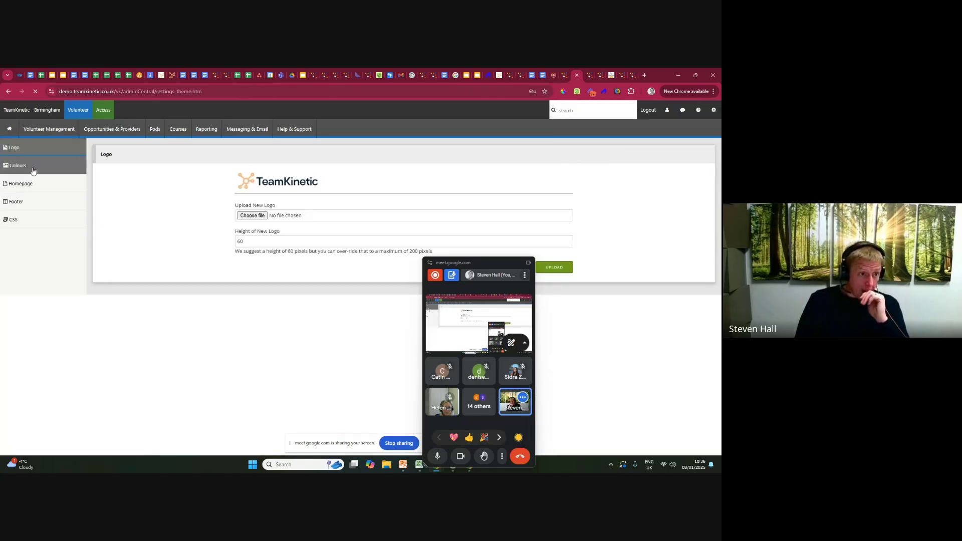
left_click(707, 111)
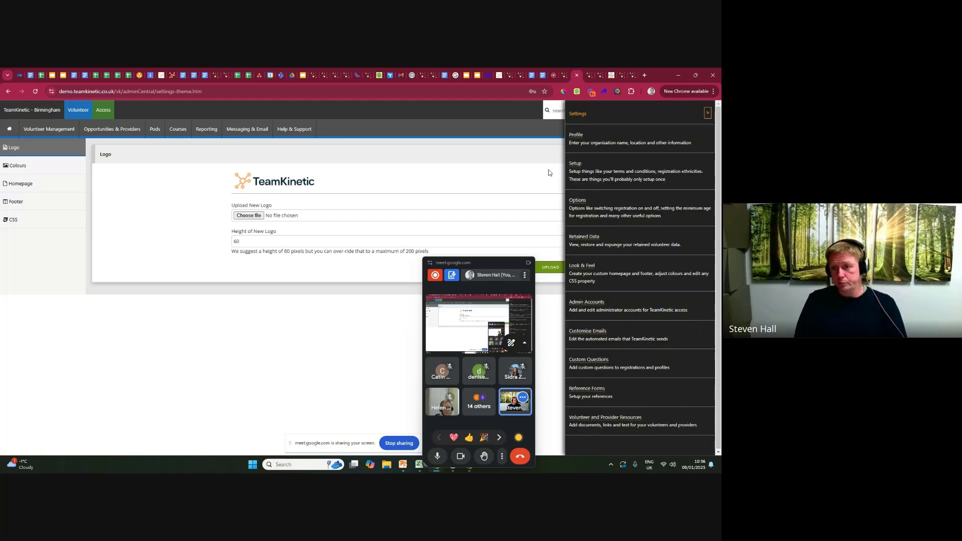
left_click(575, 165)
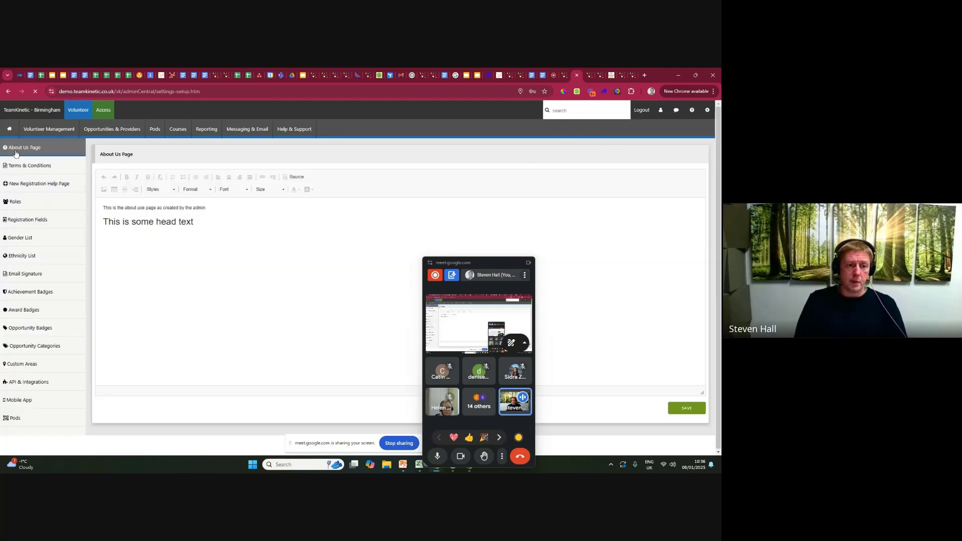
Show the HTML source of the About Us page and examine the paragraph and h1 tags around its text.
left_click_drag(205, 226, 101, 225)
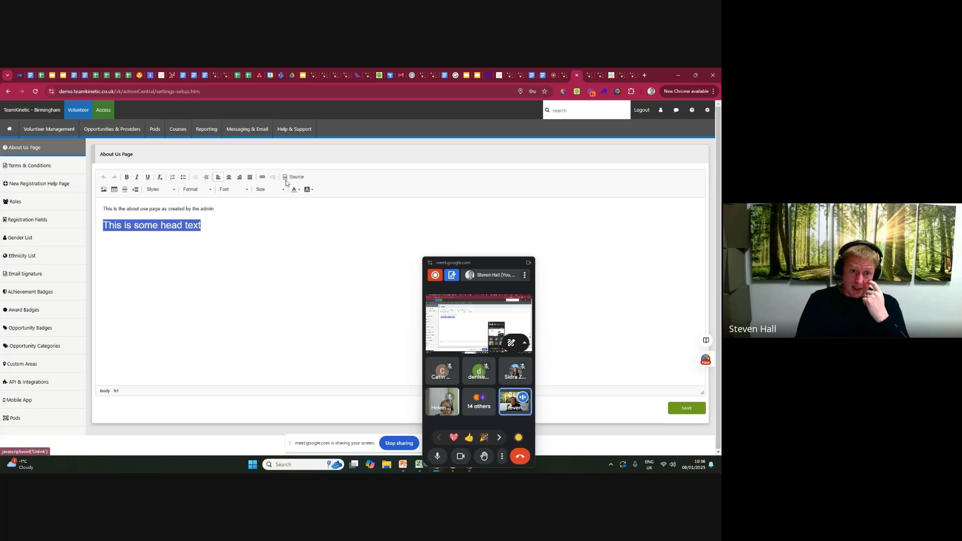
left_click(293, 178)
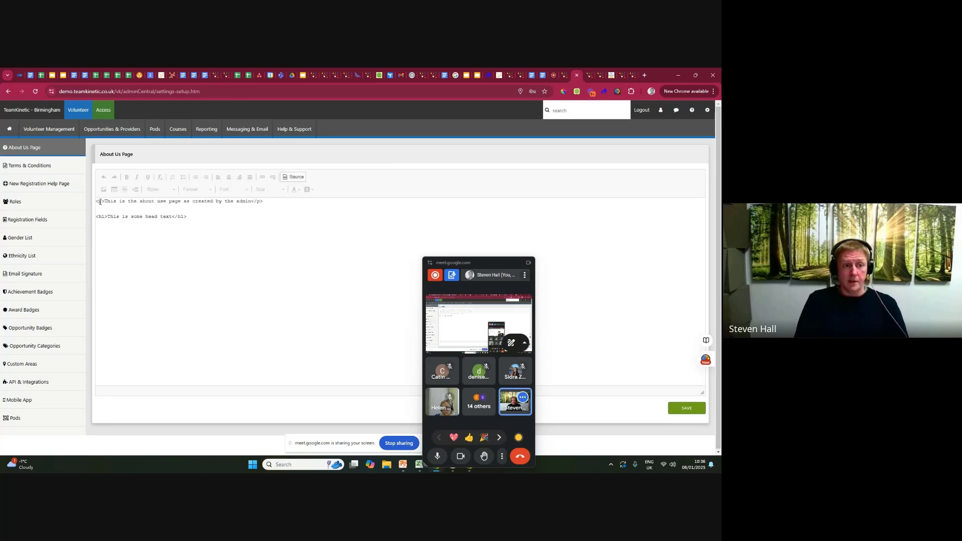
left_click_drag(97, 201, 262, 201)
left_click_drag(95, 217, 108, 213)
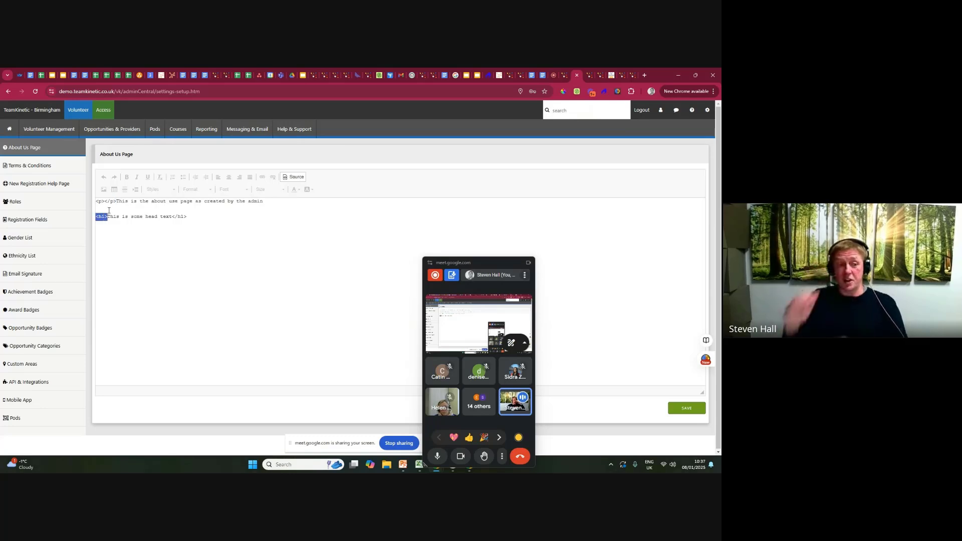
left_click(111, 216)
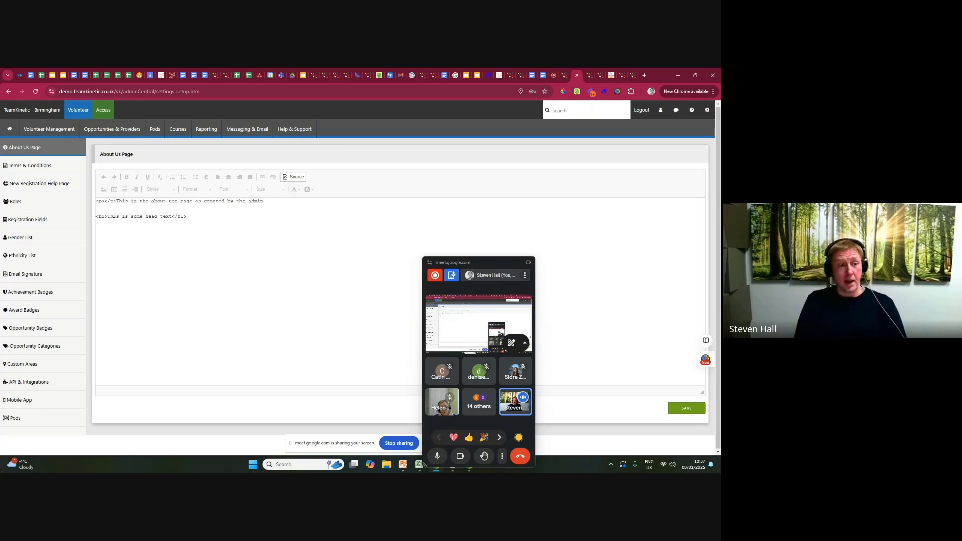
left_click_drag(108, 216, 170, 220)
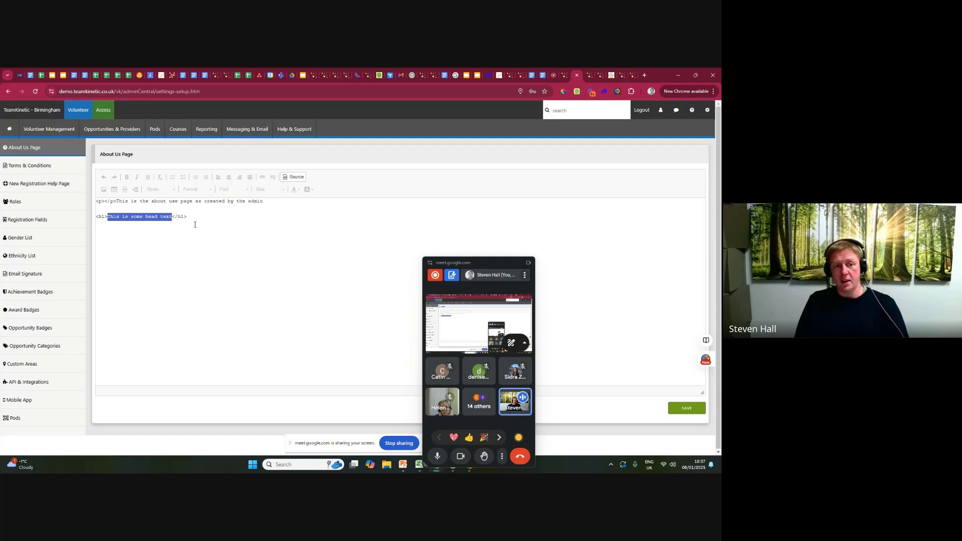
Compare the About Us page's formatted view with its HTML source, highlighting the text between the heading and paragraph tags.
left_click(294, 178)
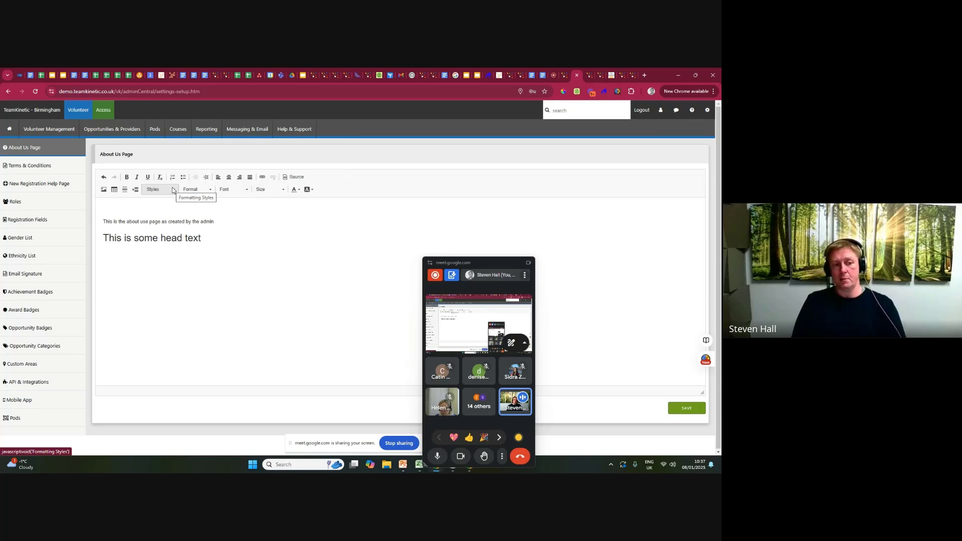
left_click(301, 177)
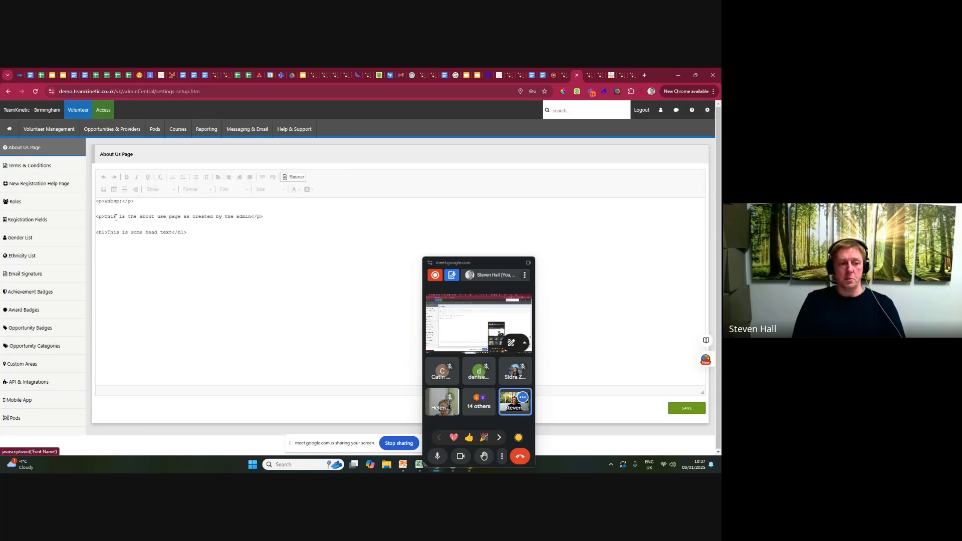
left_click_drag(107, 232, 173, 234)
left_click_drag(105, 217, 252, 216)
left_click(322, 218)
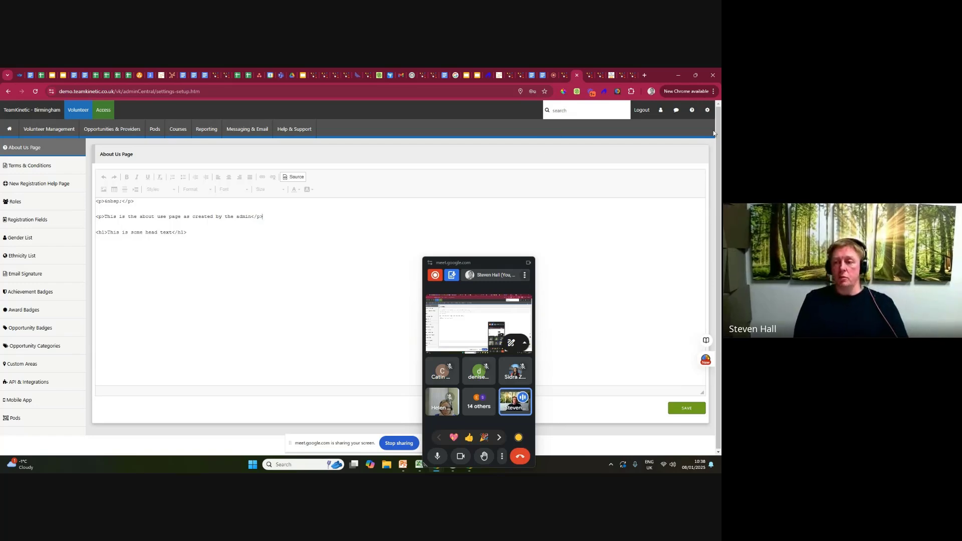
Open the New Registration Help Page in the setup settings and highlight its welcome text for new volunteers.
left_click(707, 110)
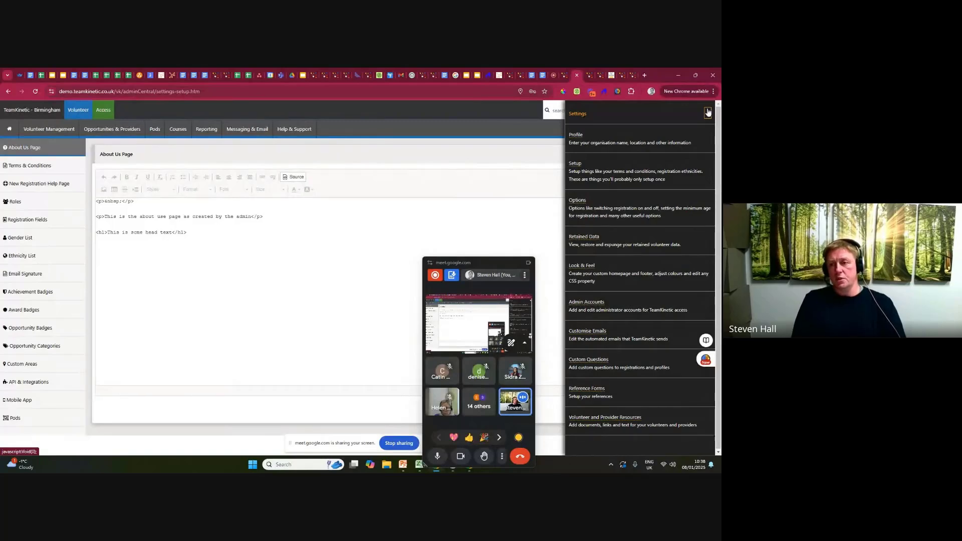
left_click(707, 113)
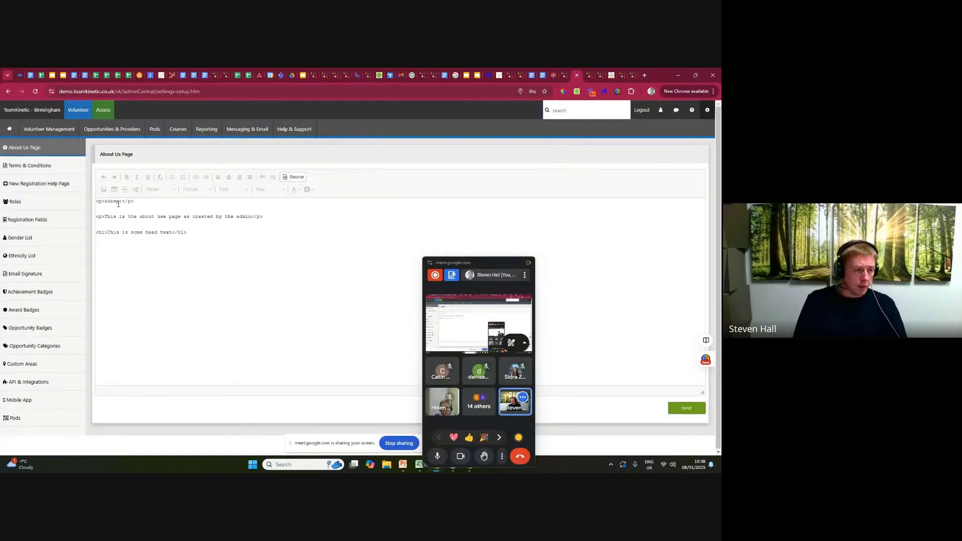
left_click(30, 185)
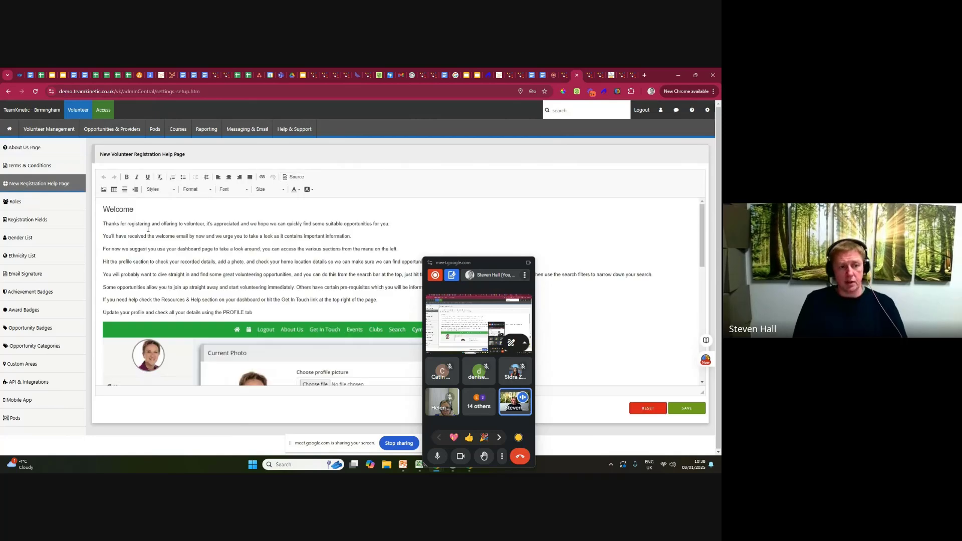
left_click_drag(104, 209, 238, 305)
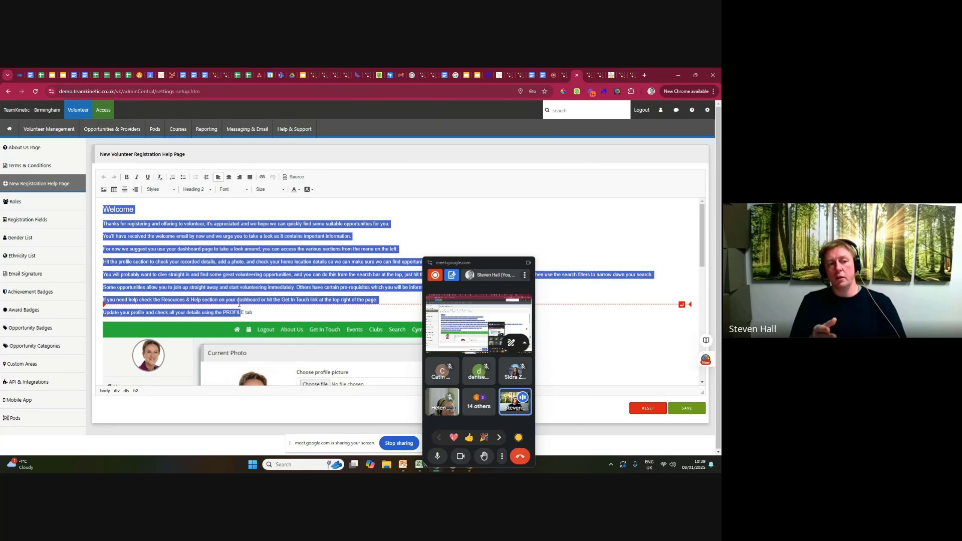
left_click(202, 220)
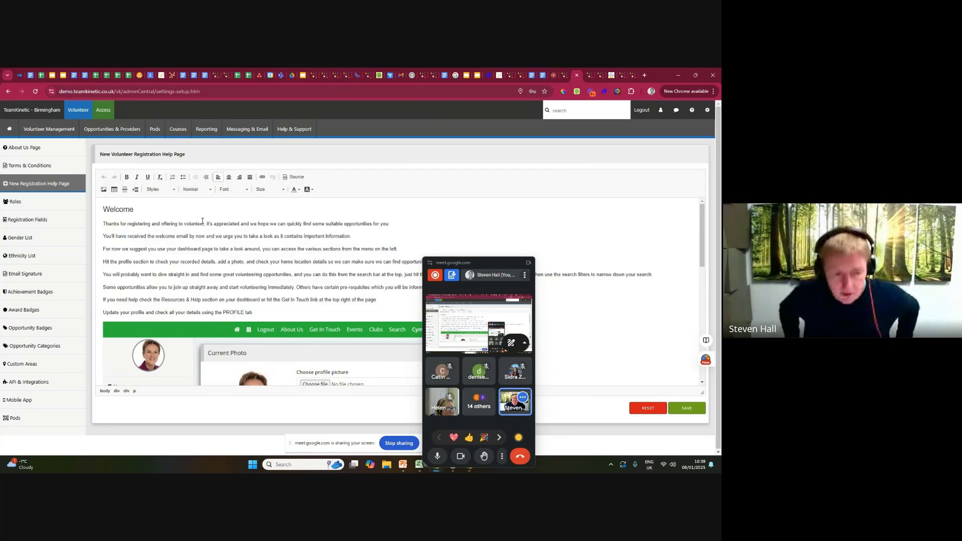
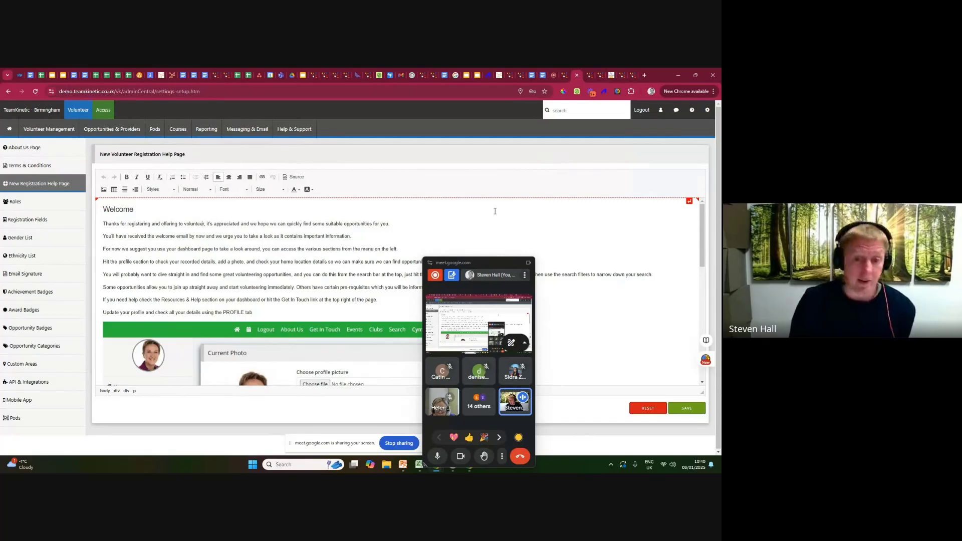
Review the New Volunteer Registration Help Page's HTML source and formatted view, and highlight its welcome text down to the PROFILE tab line.
left_click(288, 177)
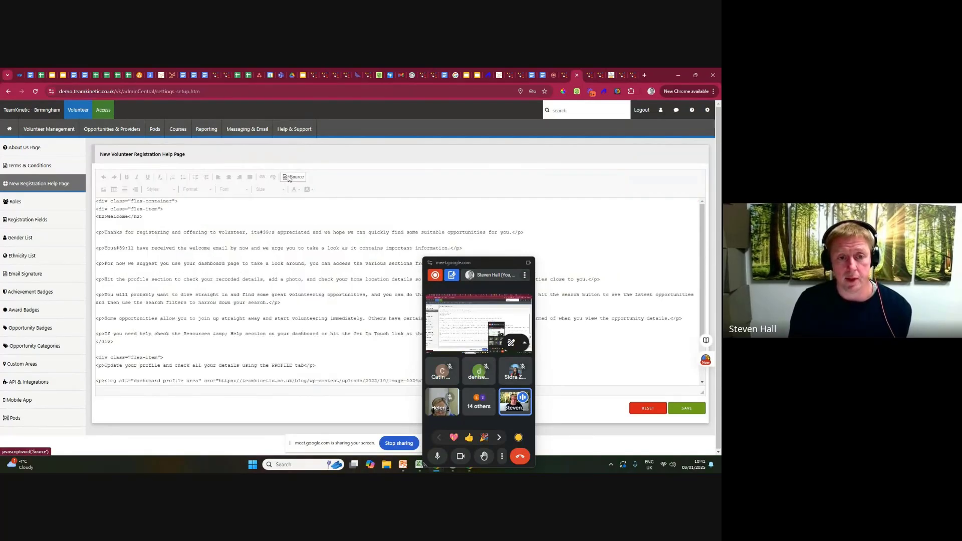
left_click(289, 176)
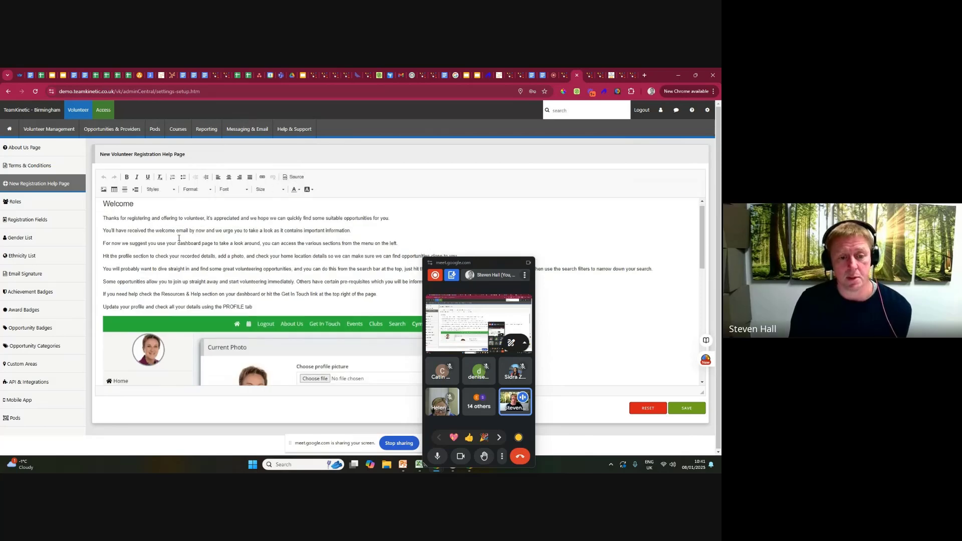
scroll(179, 238, "down", 3)
scroll(179, 238, "up", 3)
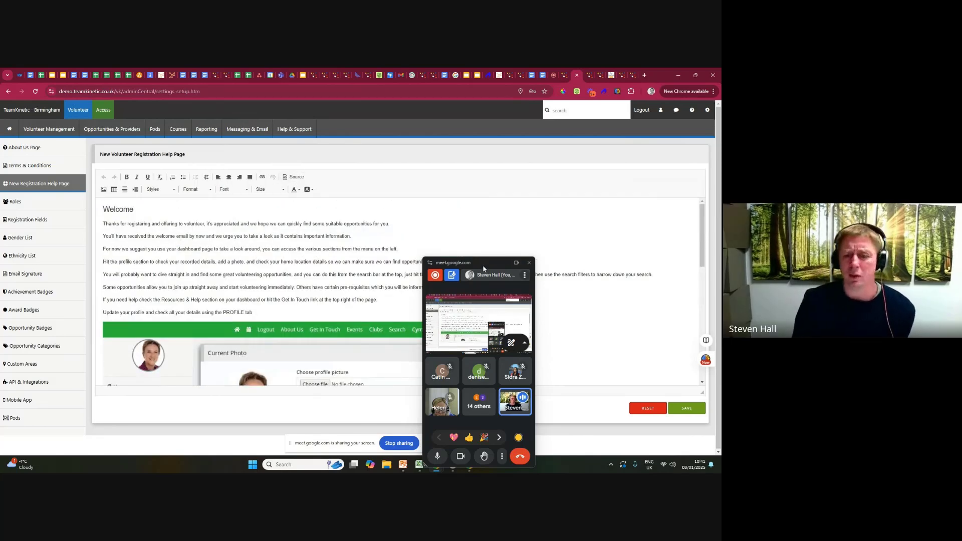
left_click_drag(483, 269, 623, 194)
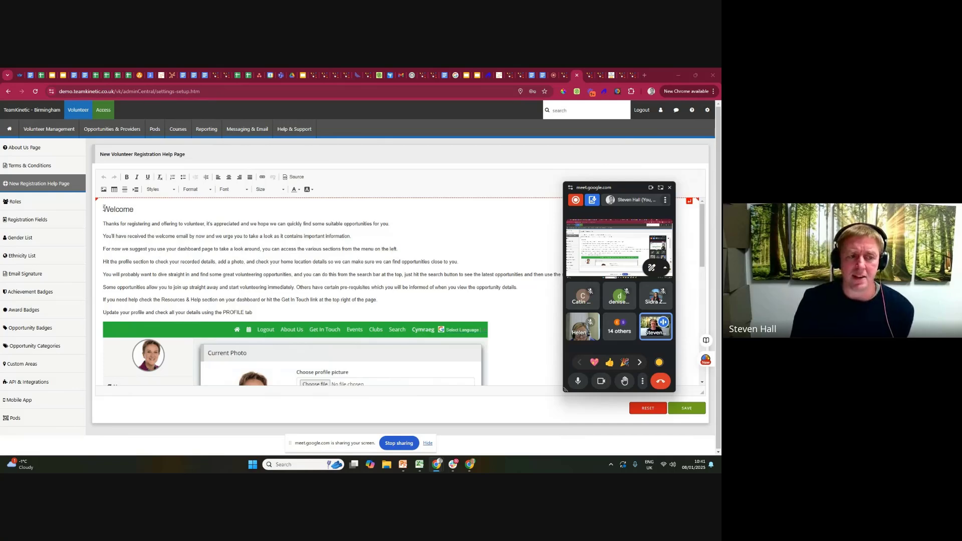
left_click_drag(104, 208, 374, 306)
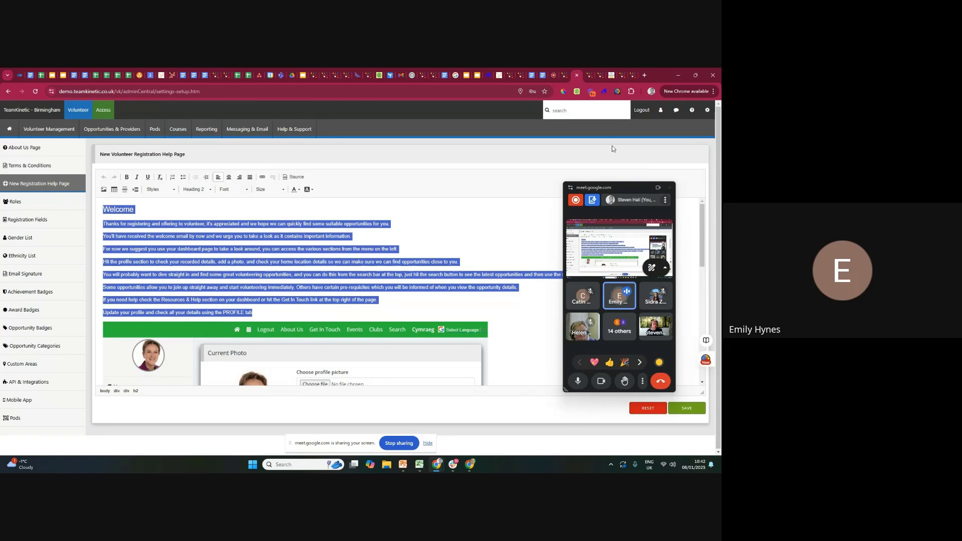
Go to the public TeamKinetic demo site's homepage and view its Volunteer Registration form, closing it without registering.
left_click(591, 79)
scroll(512, 190, "up", 15)
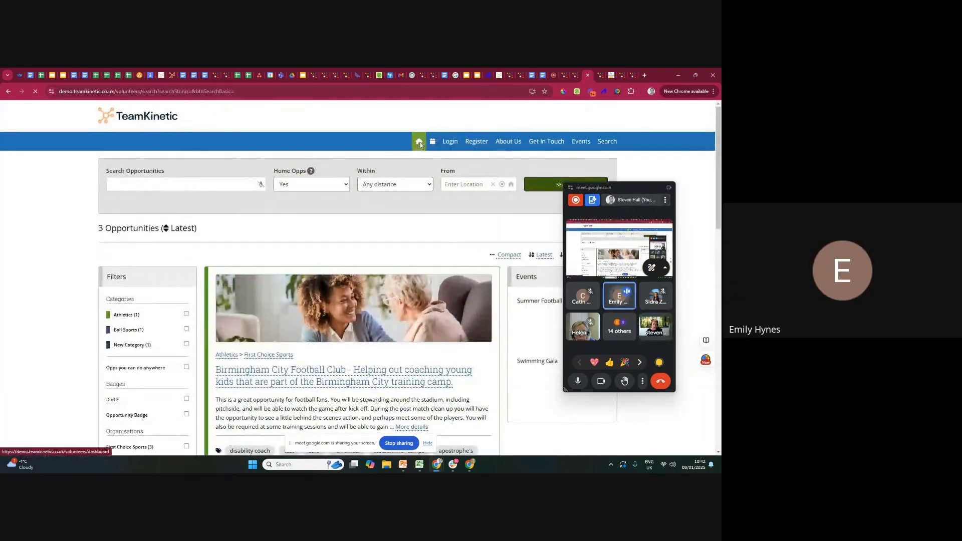
left_click(420, 142)
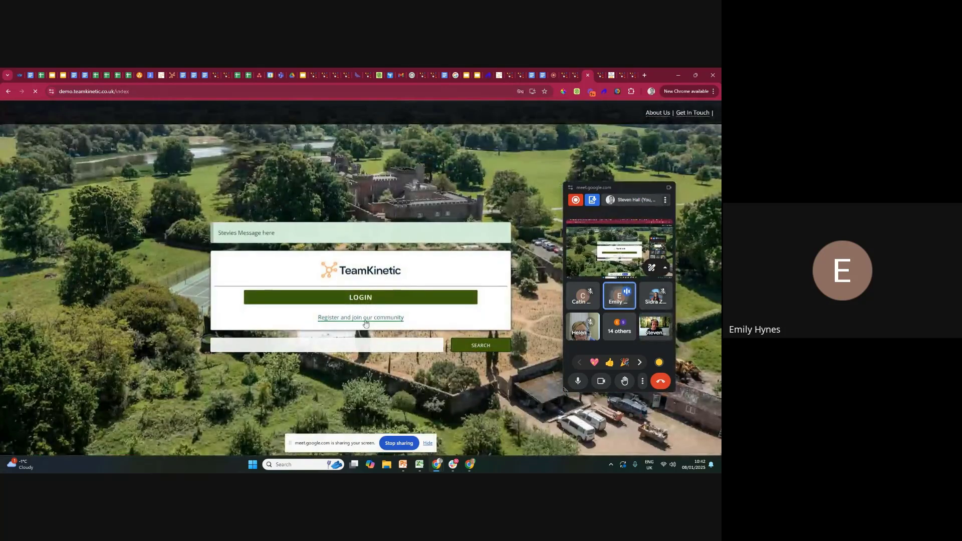
left_click(365, 318)
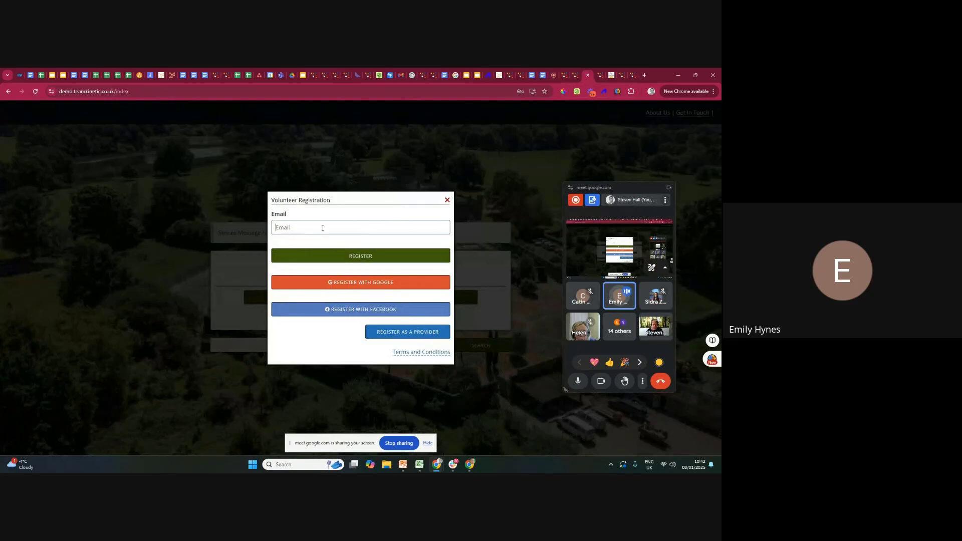
left_click(322, 227)
left_click(448, 200)
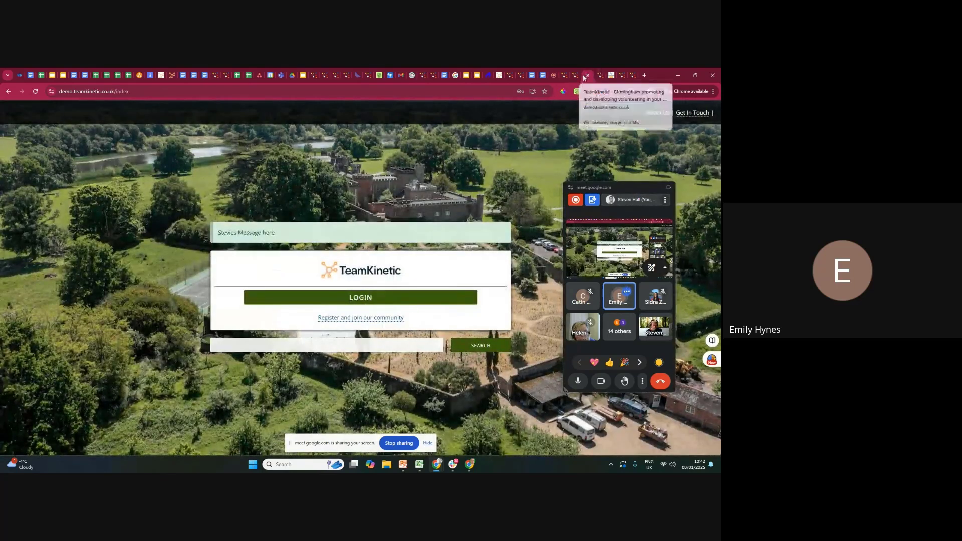
left_click_drag(604, 76, 631, 77)
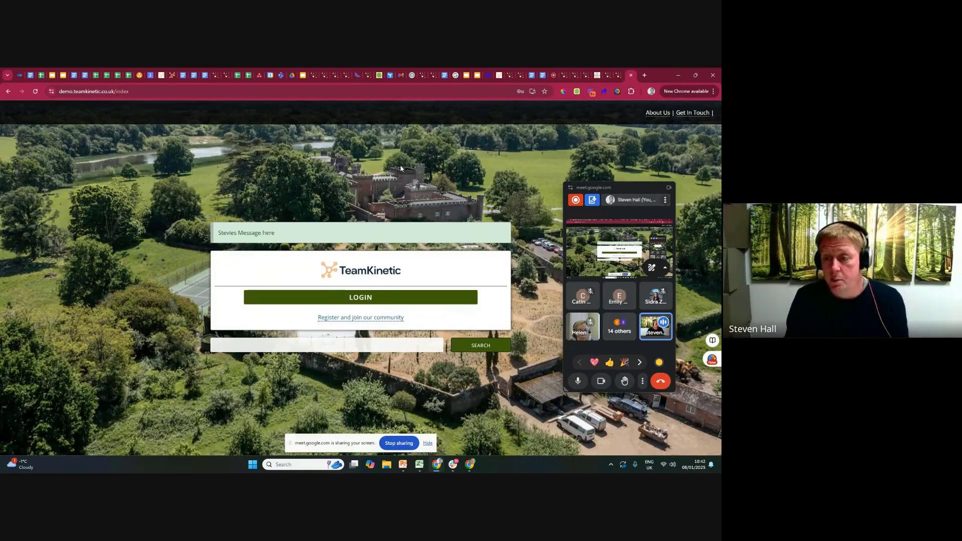
Register a test volunteer on the demo site with a Mailinator e-mail address, copying the address before submitting.
left_click(361, 317)
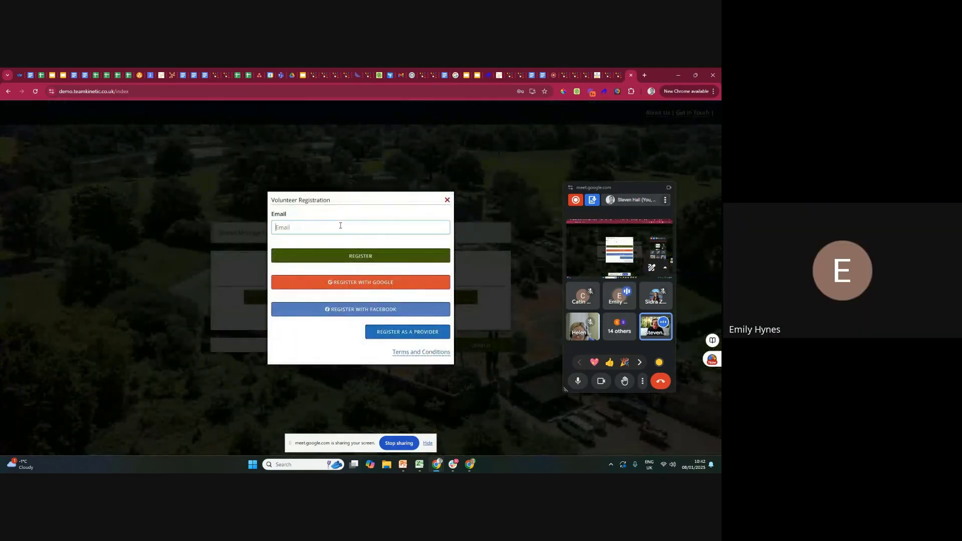
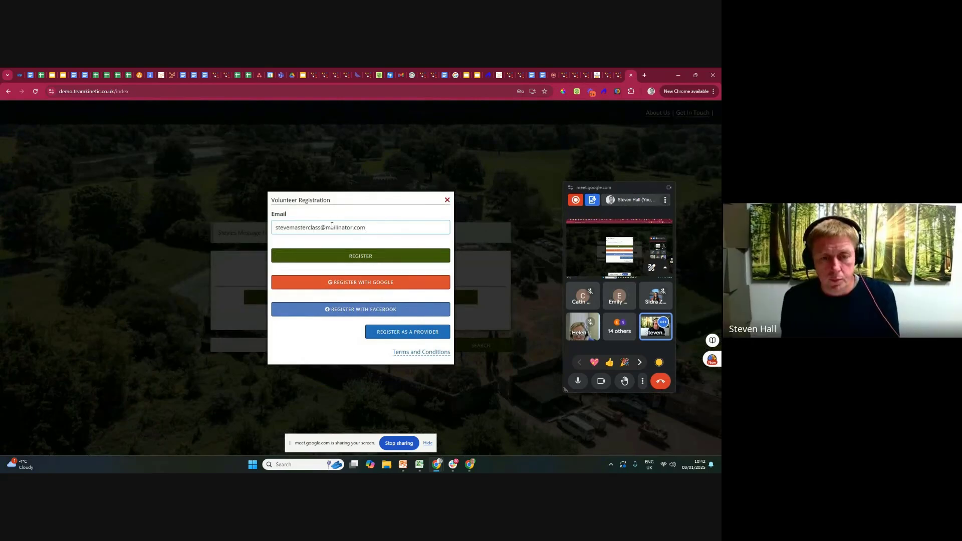
key("ctrl+a")
key("ctrl+c")
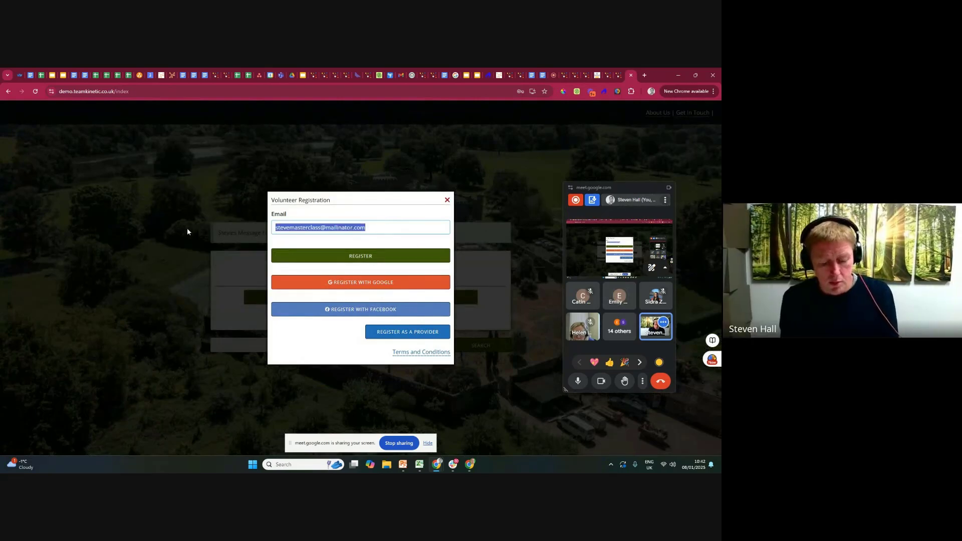
left_click(357, 260)
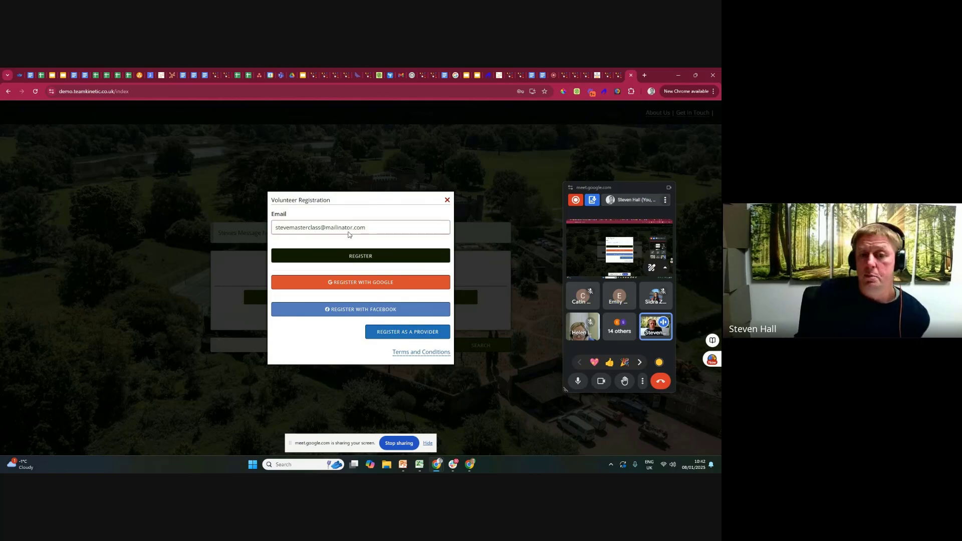
Open mailinator.com in a new browser tab.
left_click(644, 75)
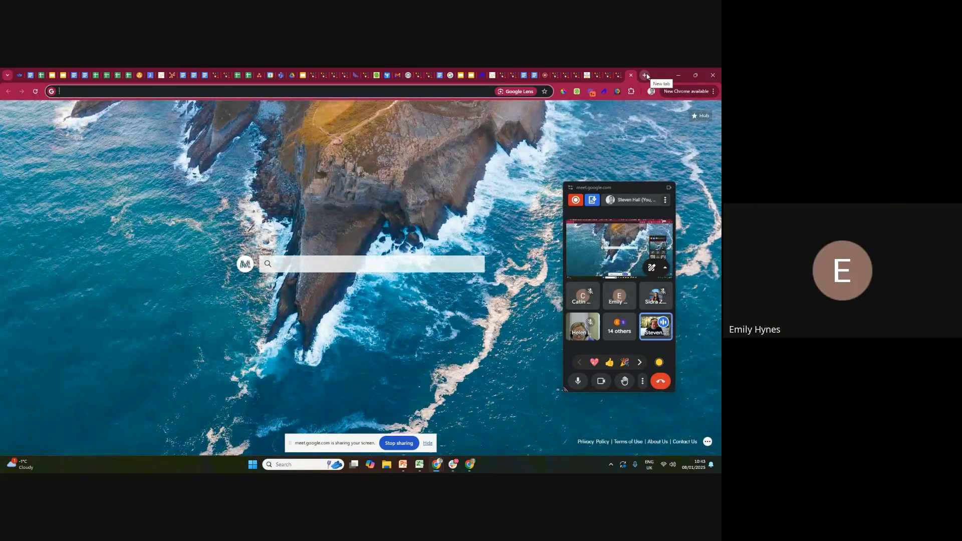
type("mailinator.com")
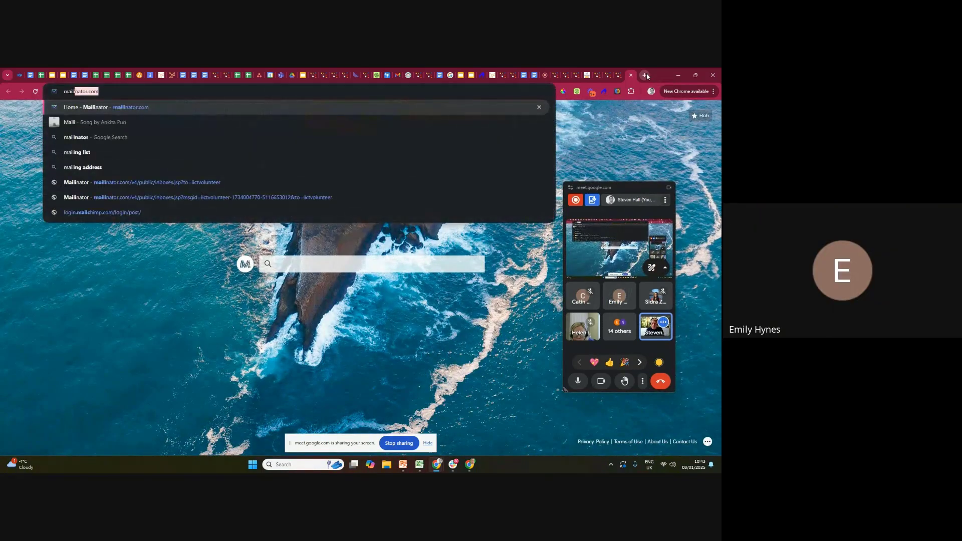
key("Return")
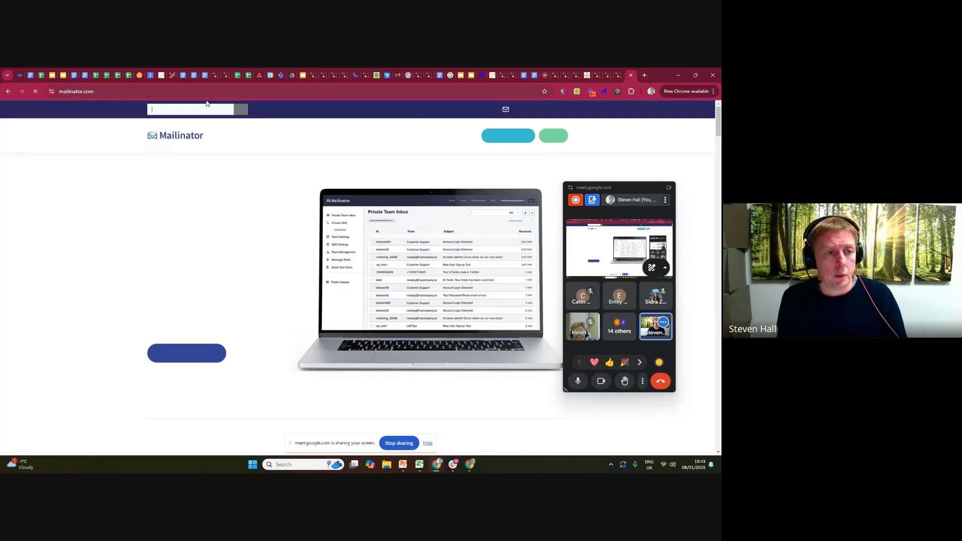
Look up the public Mailinator inbox for the copied registration address to check for the confirmation e-mail.
left_click(179, 108)
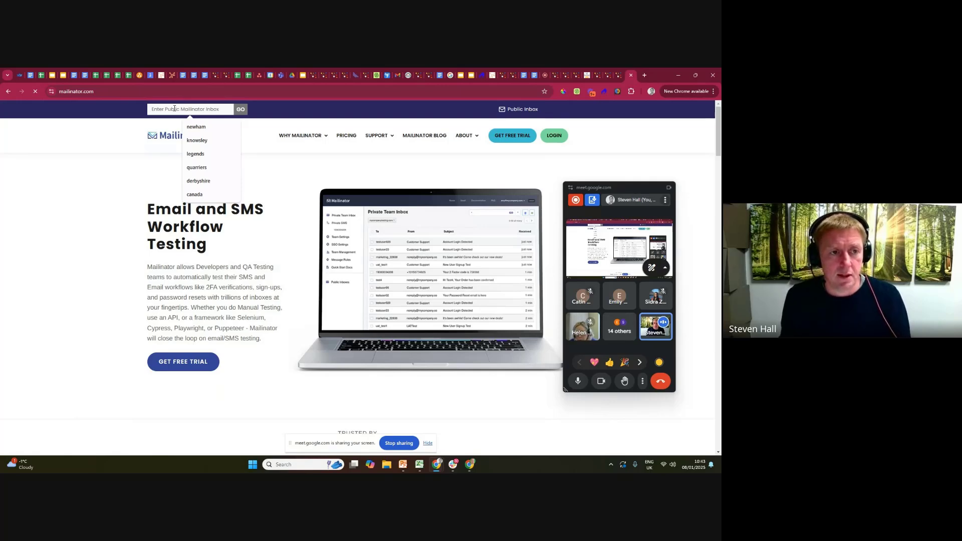
key("ctrl+v")
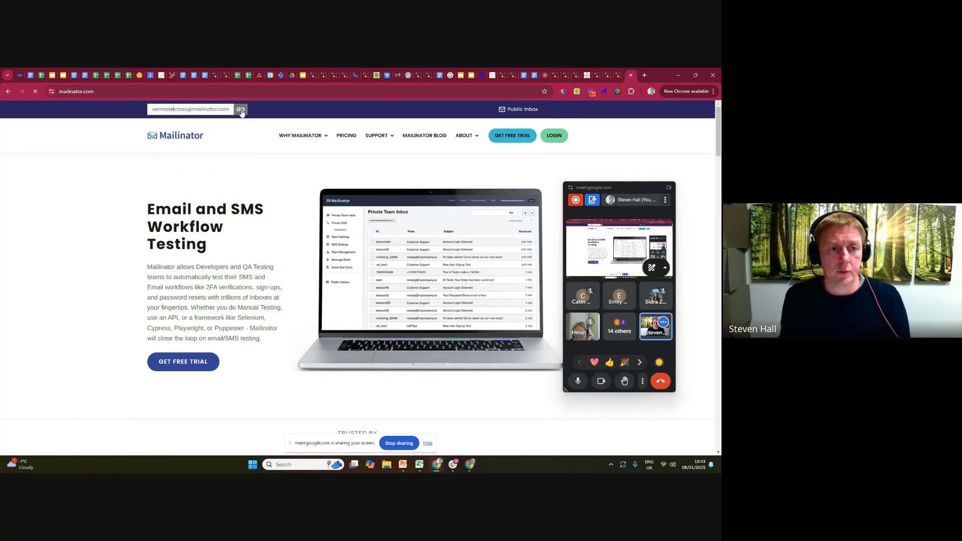
key("Home")
type("ste")
left_click(240, 110)
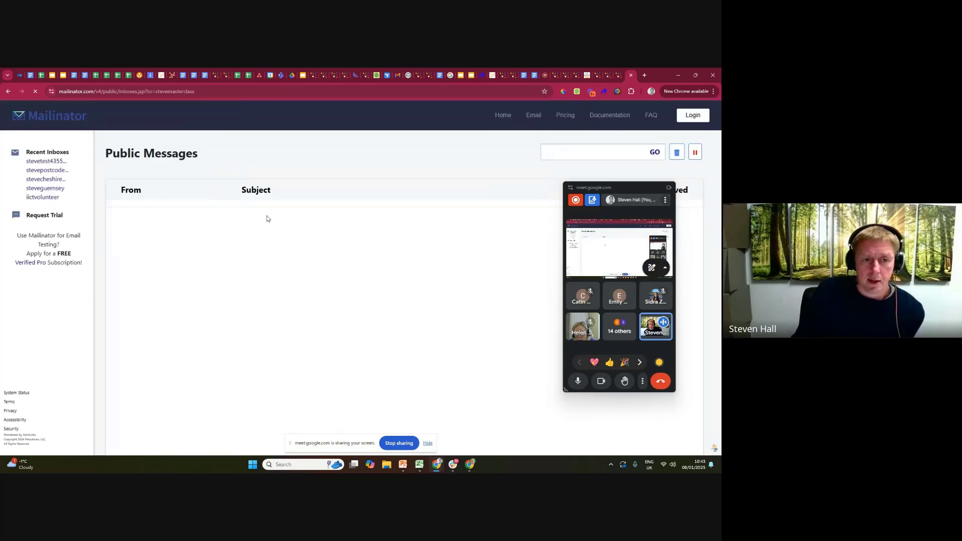
left_click(425, 136)
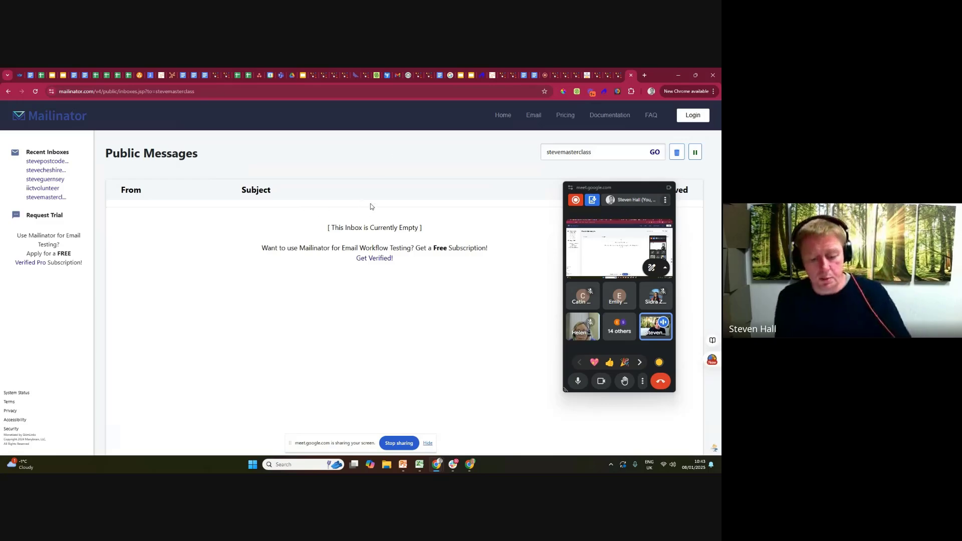
Open beta.teamkinetic.co.uk in a new browser tab and bring up its Volunteer Registration form.
left_click(644, 76)
type("beta")
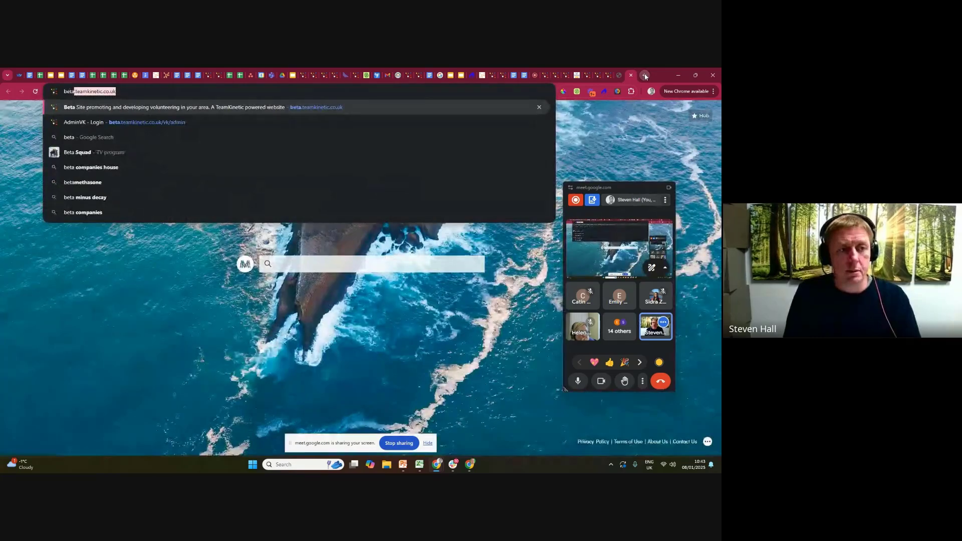
key("Return")
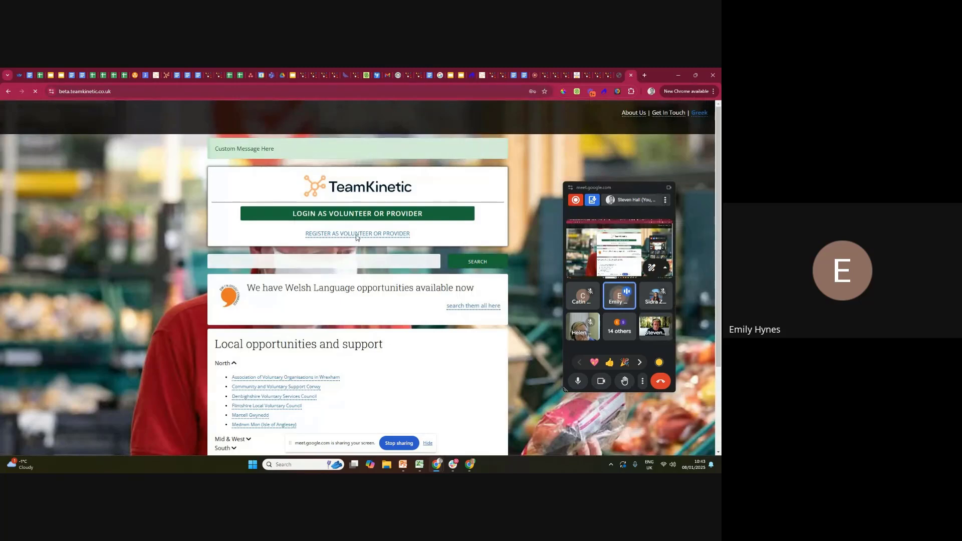
left_click(356, 234)
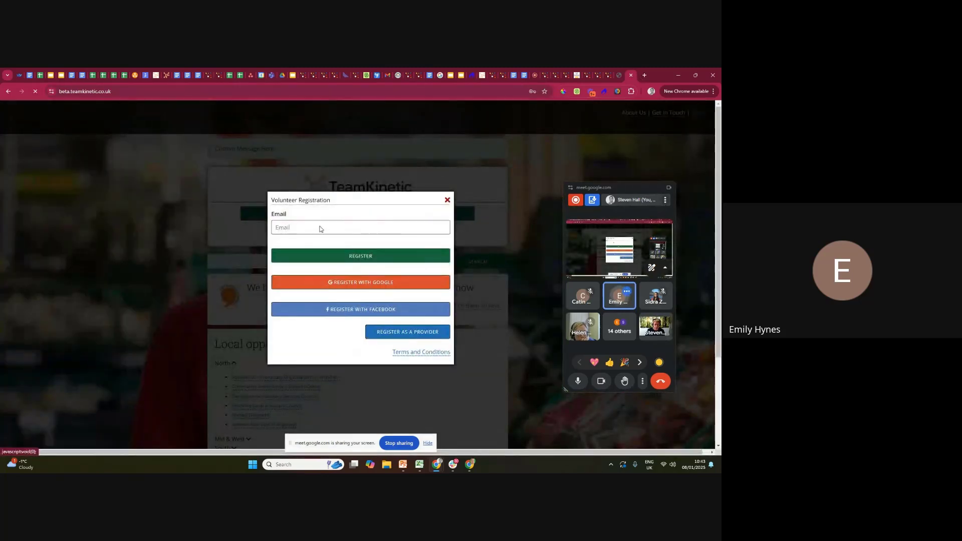
Register a test volunteer on the beta site with a second Mailinator e-mail address, copying the address before submitting.
left_click(297, 229)
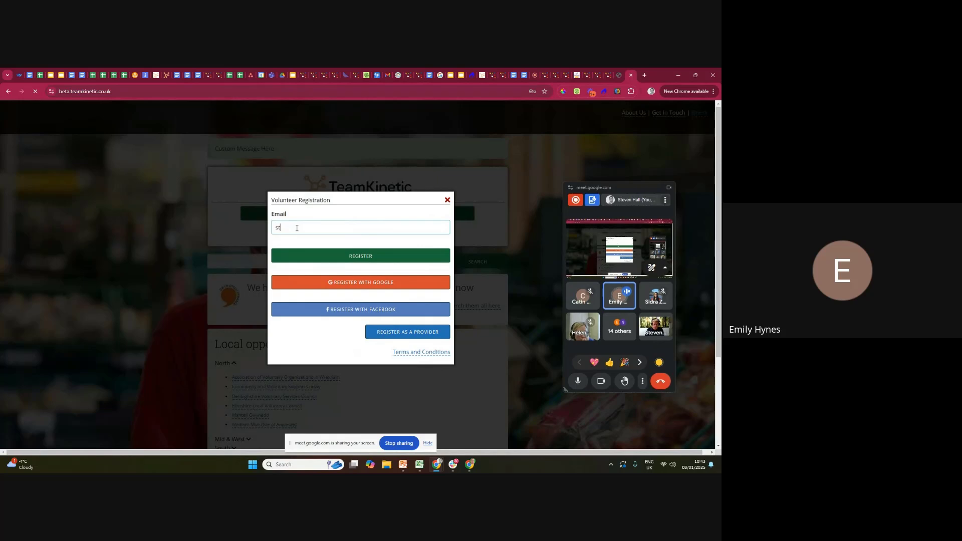
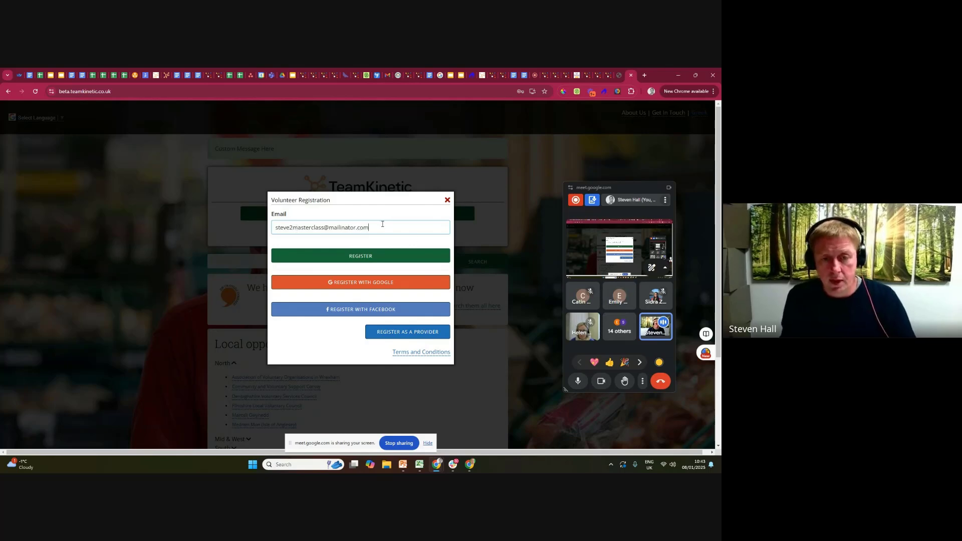
left_click_drag(381, 228, 240, 221)
key("ctrl+c")
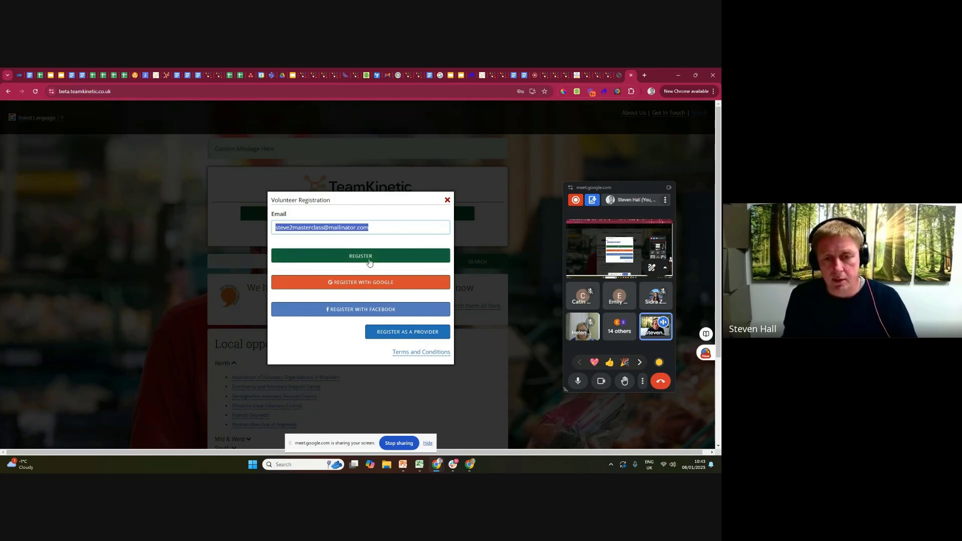
left_click(370, 257)
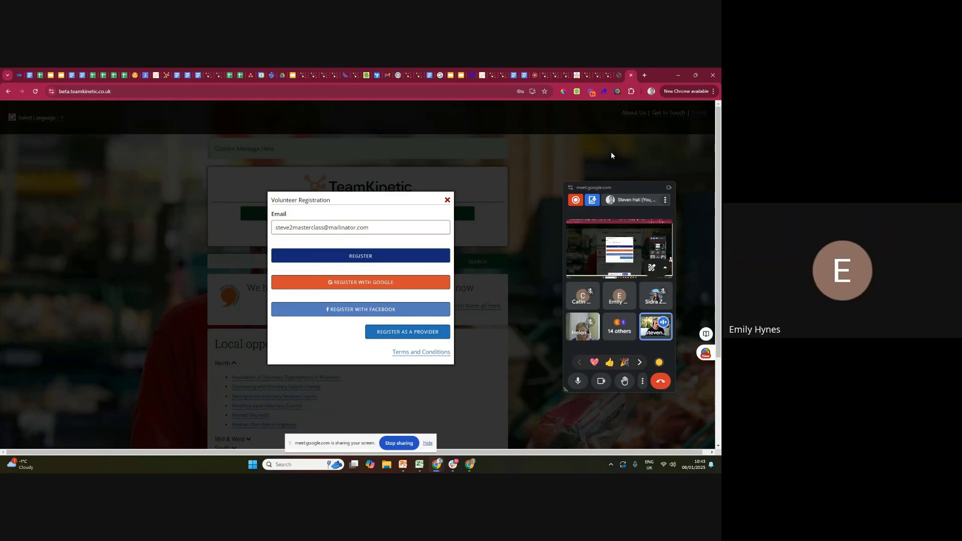
Return to Mailinator and look up the public inbox for the second registration address, dismissing any alert.
left_click(619, 75)
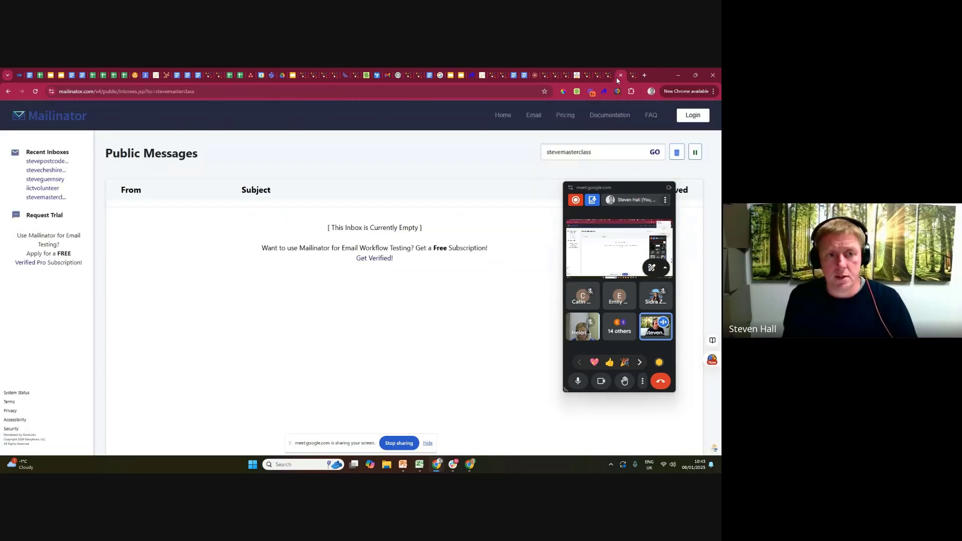
left_click(46, 119)
left_click(162, 109)
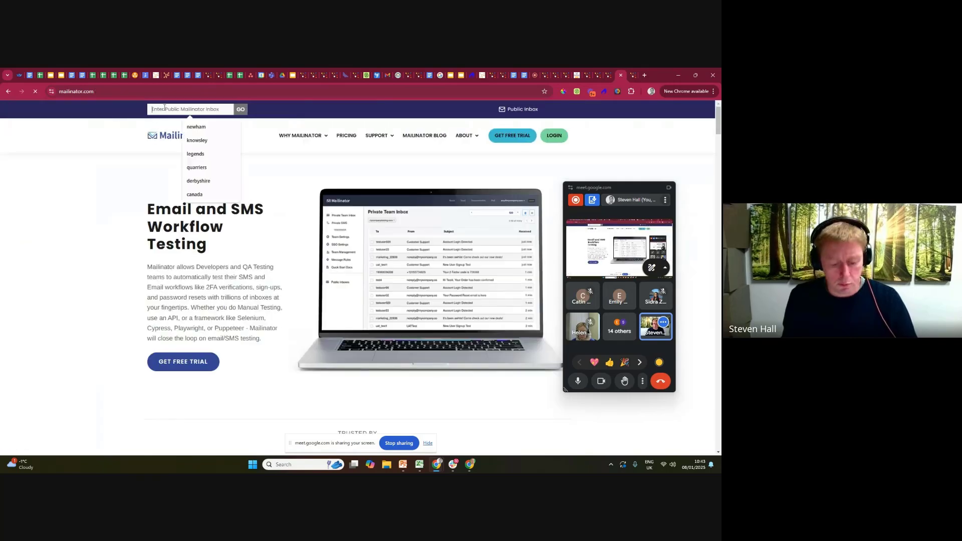
key("ctrl+v")
key("Return")
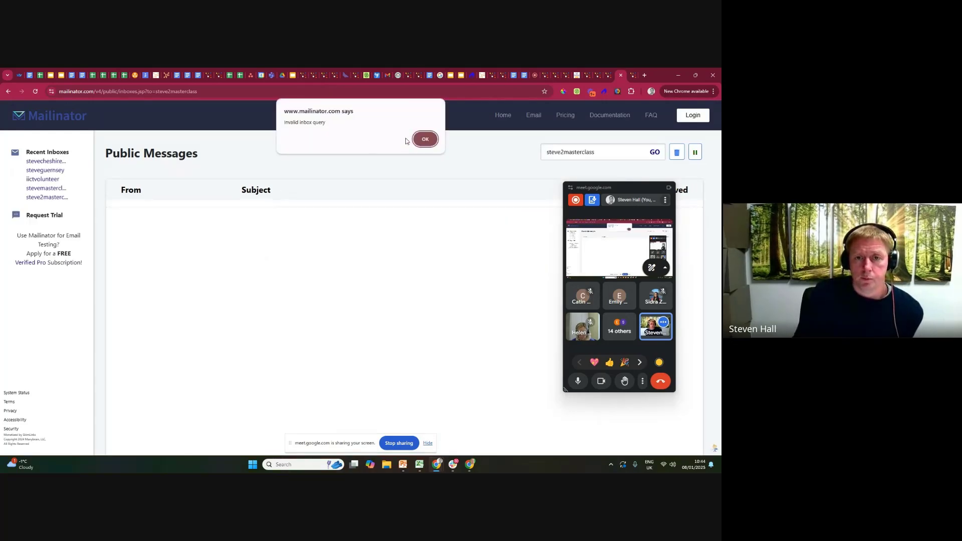
left_click(427, 140)
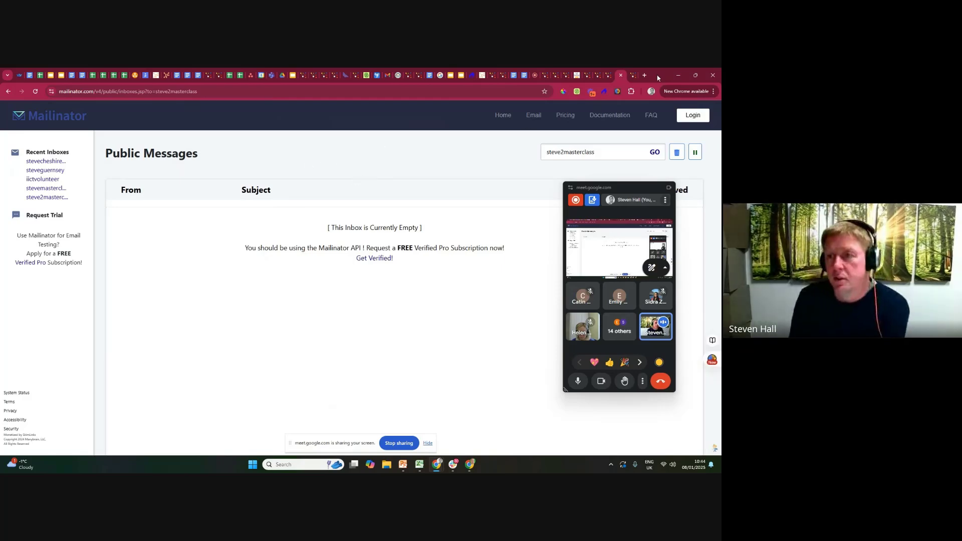
Switch back to the beta.teamkinetic.co.uk page and close its Volunteer Registration dialog.
left_click(597, 75)
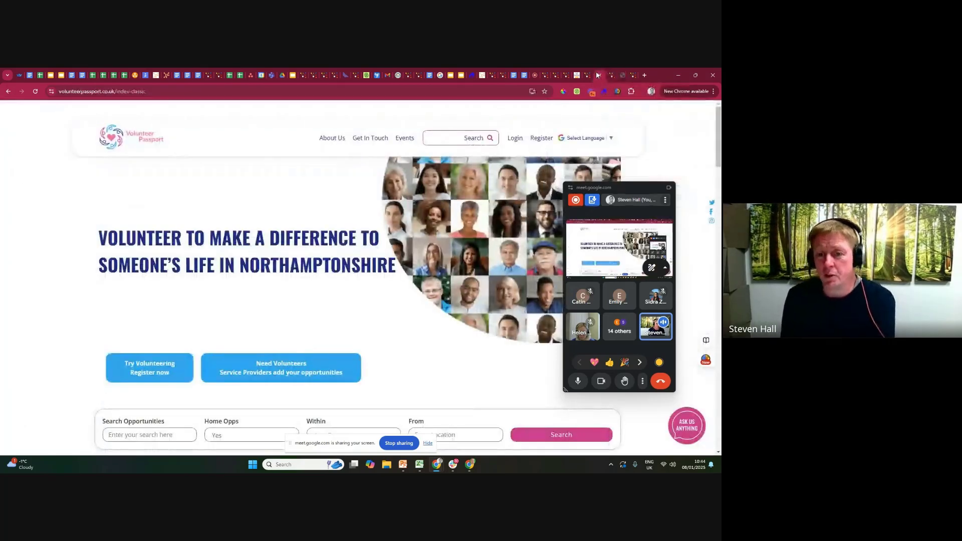
left_click(623, 75)
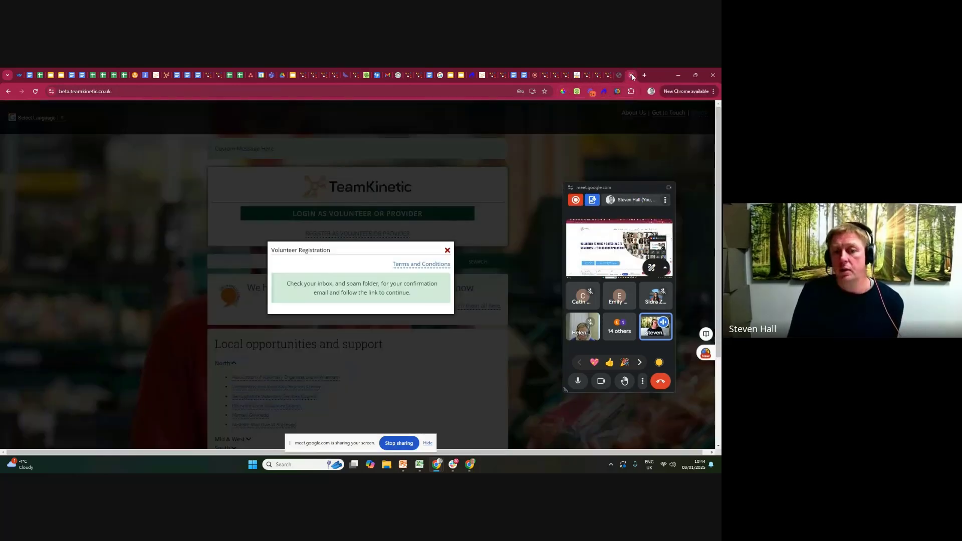
left_click(447, 249)
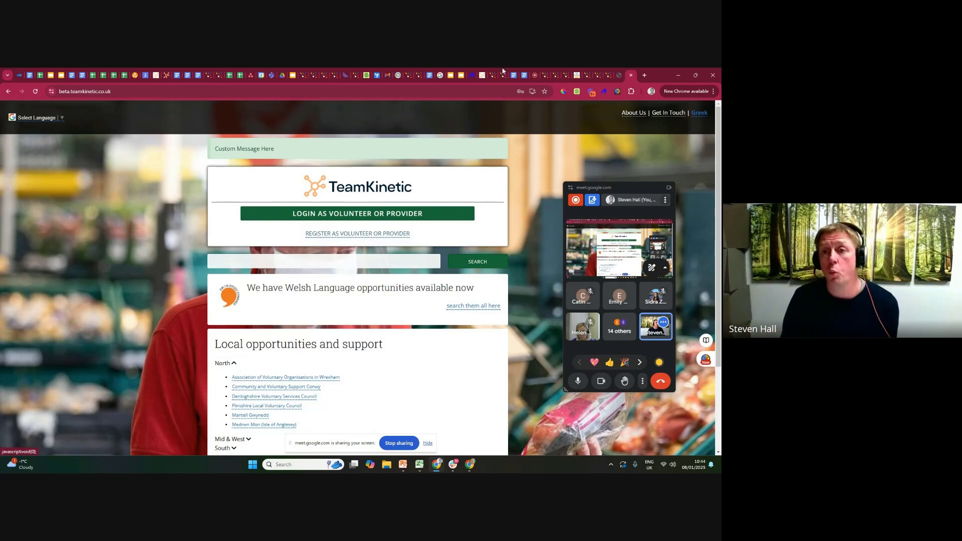
Return to the demo.teamkinetic.co.uk admin page that has the New Volunteer Registration Help Page open in its editor.
left_click(588, 75)
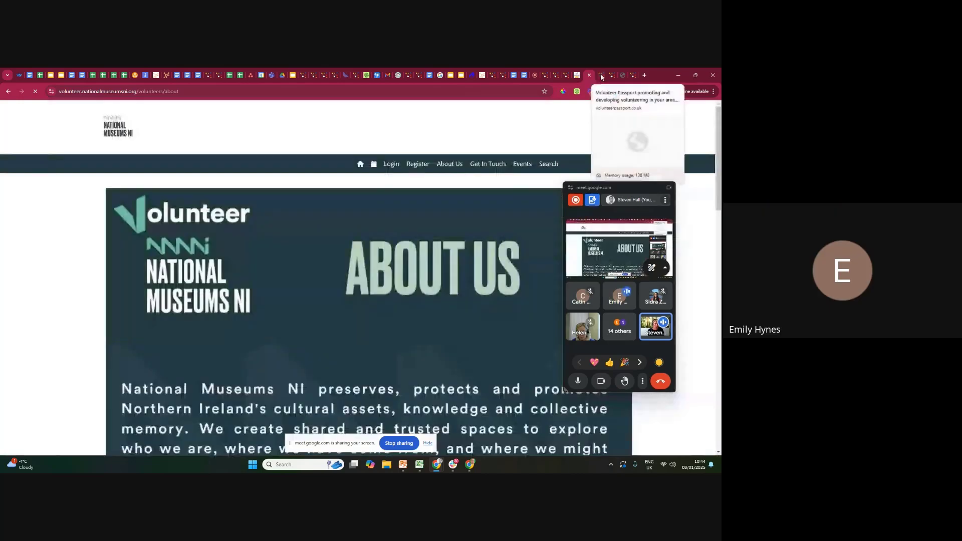
left_click(601, 75)
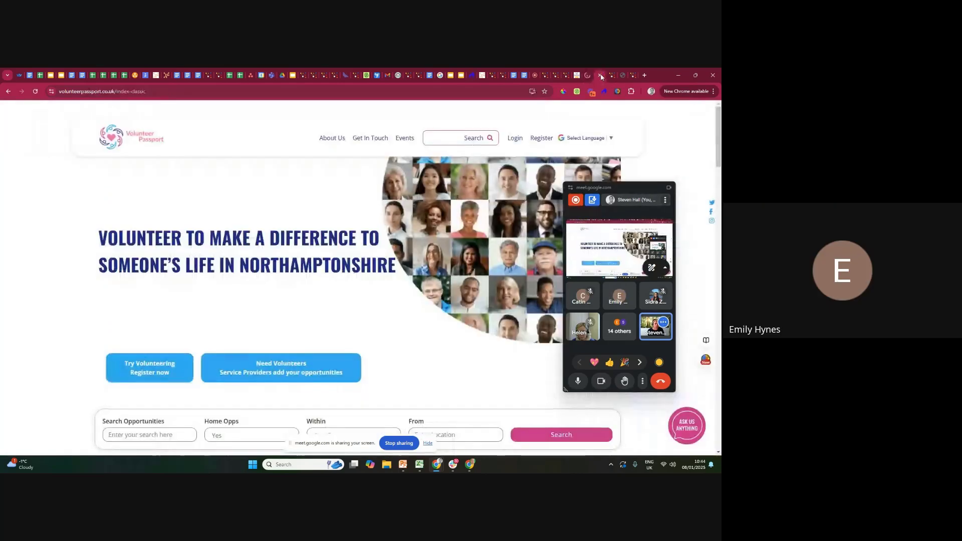
left_click(546, 76)
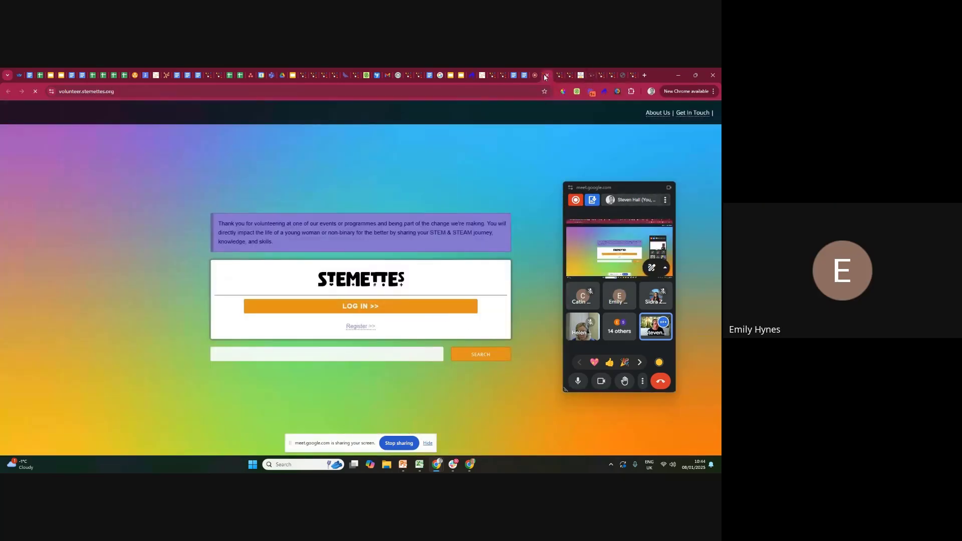
left_click(559, 76)
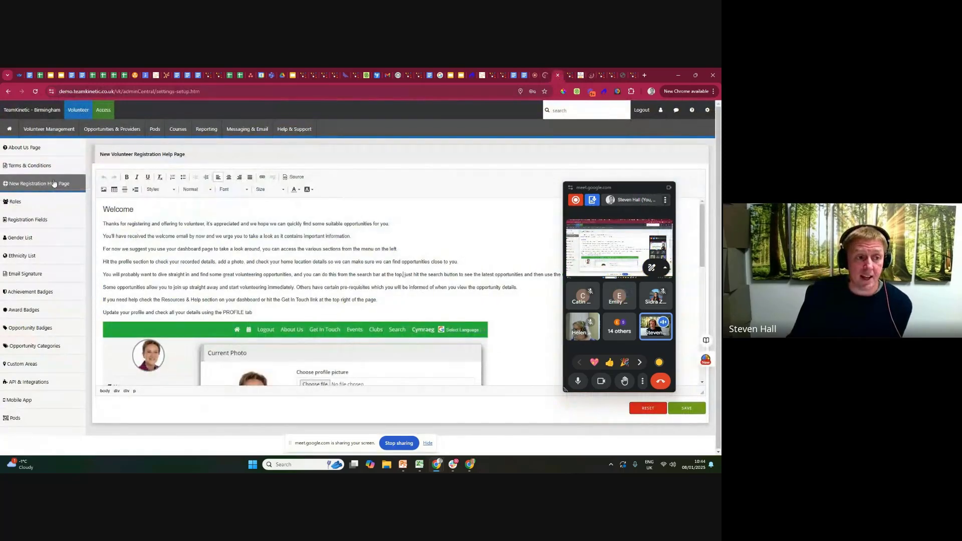
Examine the welcome text and embedded screenshots in the New Volunteer Registration Help Page.
left_click(107, 211)
key("ctrl+a")
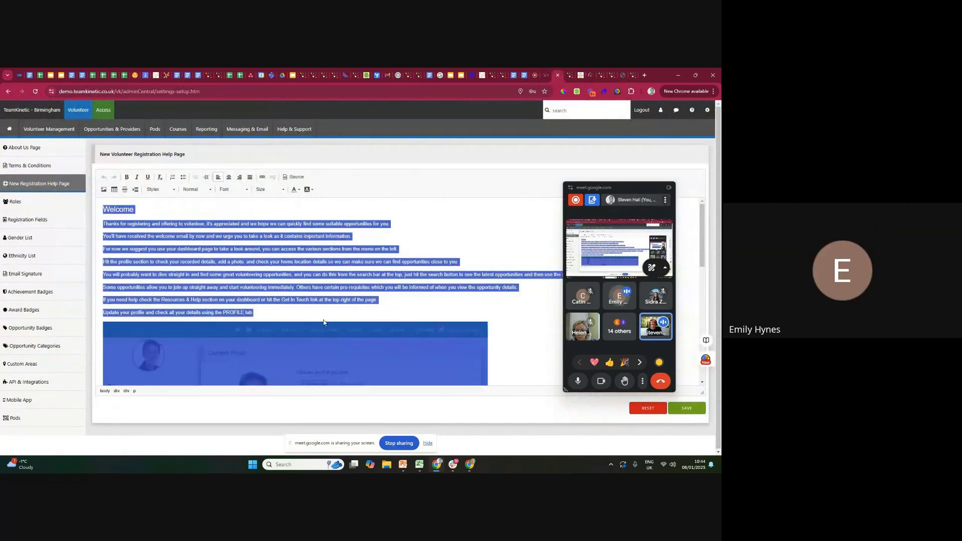
left_click(286, 256)
scroll(288, 262, "down", 3)
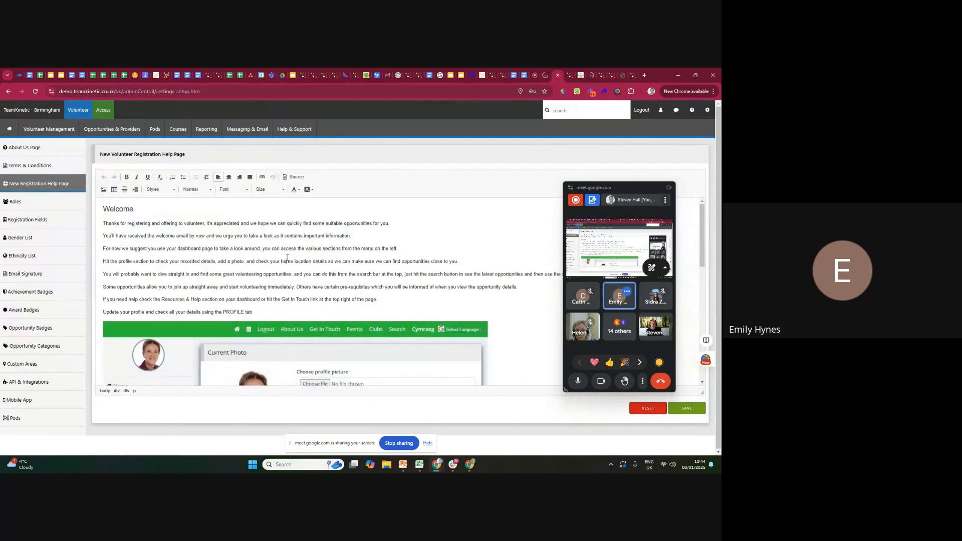
scroll(287, 262, "down", 5)
scroll(287, 266, "up", 8)
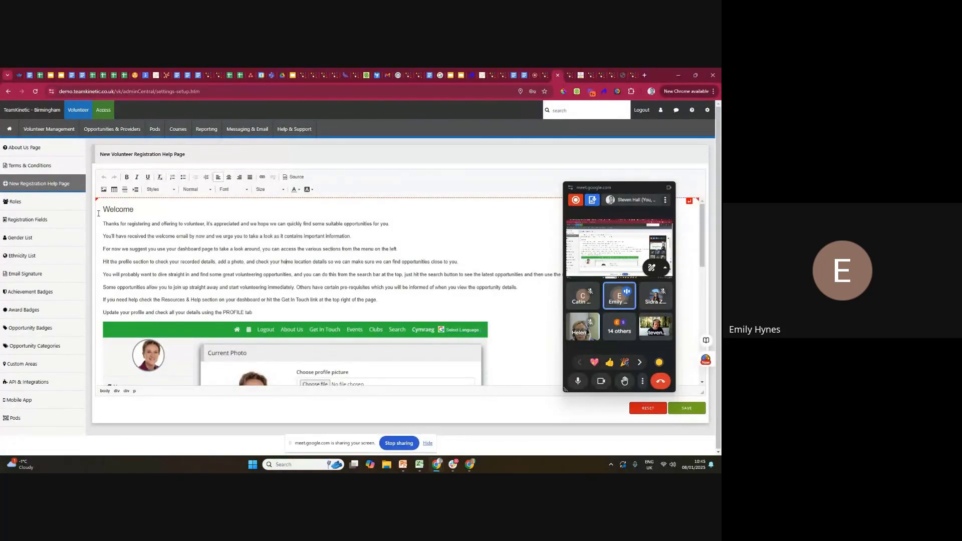
scroll(214, 274, "down", 2)
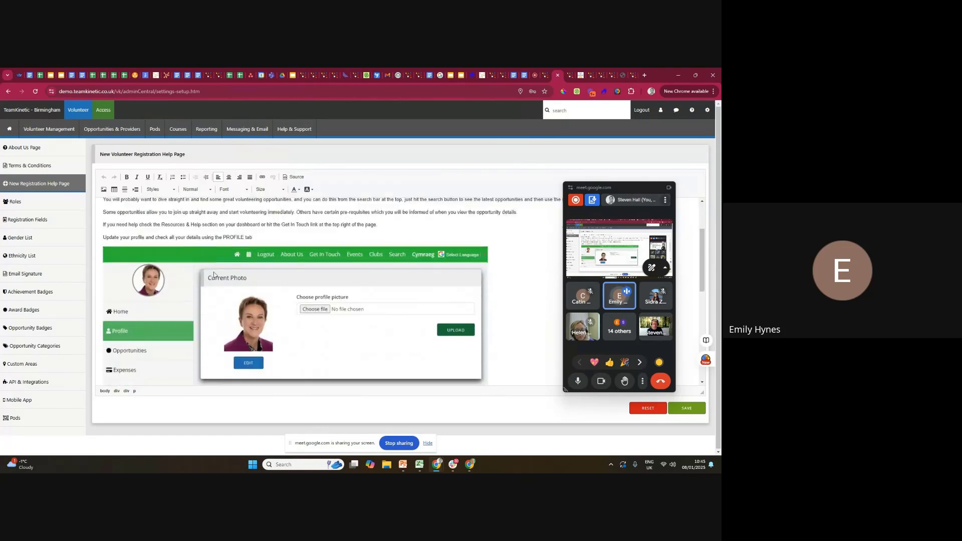
scroll(228, 270, "down", 2)
scroll(229, 278, "up", 3)
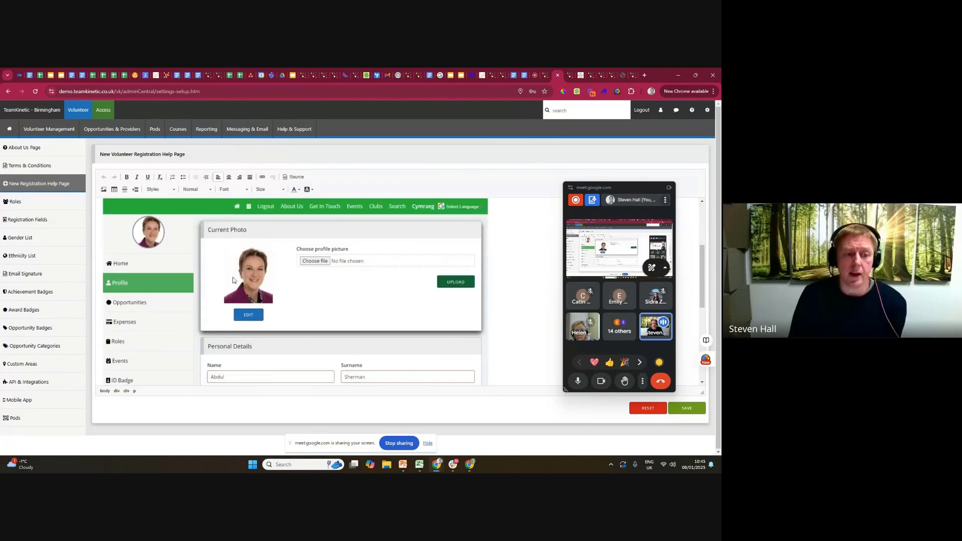
scroll(230, 289, "down", 1)
Delete the profile screenshot beneath the line about updating details using the PROFILE tab in the help page.
left_click(230, 289)
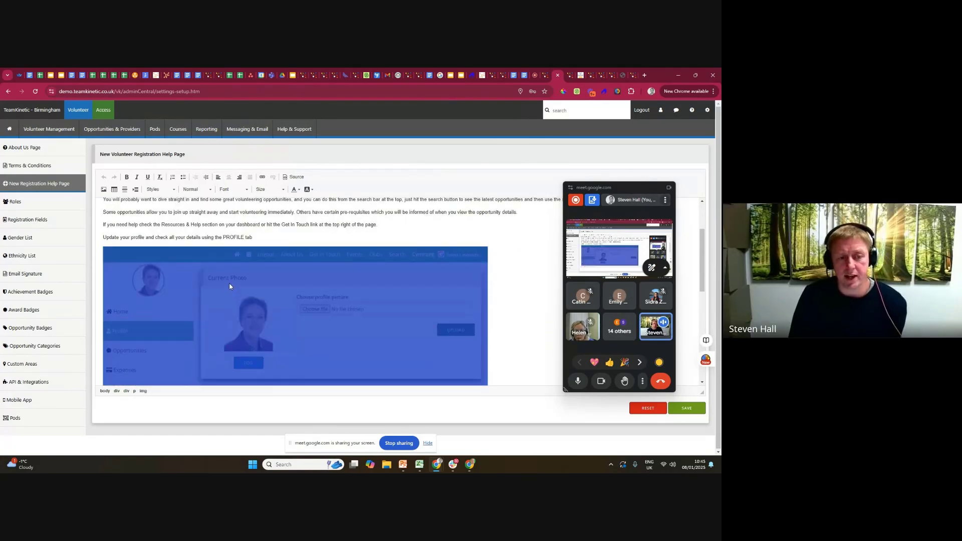
left_click(161, 237)
left_click_drag(110, 237, 264, 246)
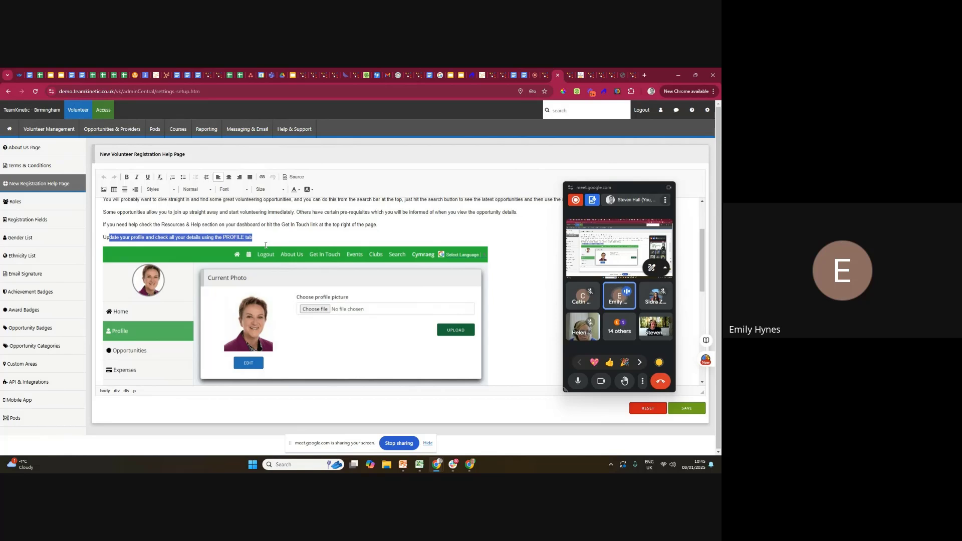
left_click(308, 275)
key("Delete")
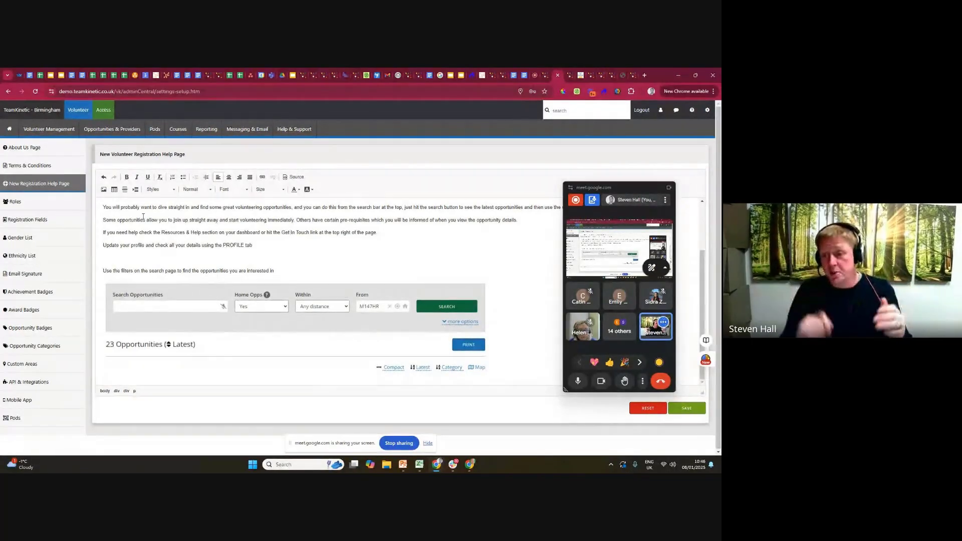
left_click(280, 300)
left_click(295, 257)
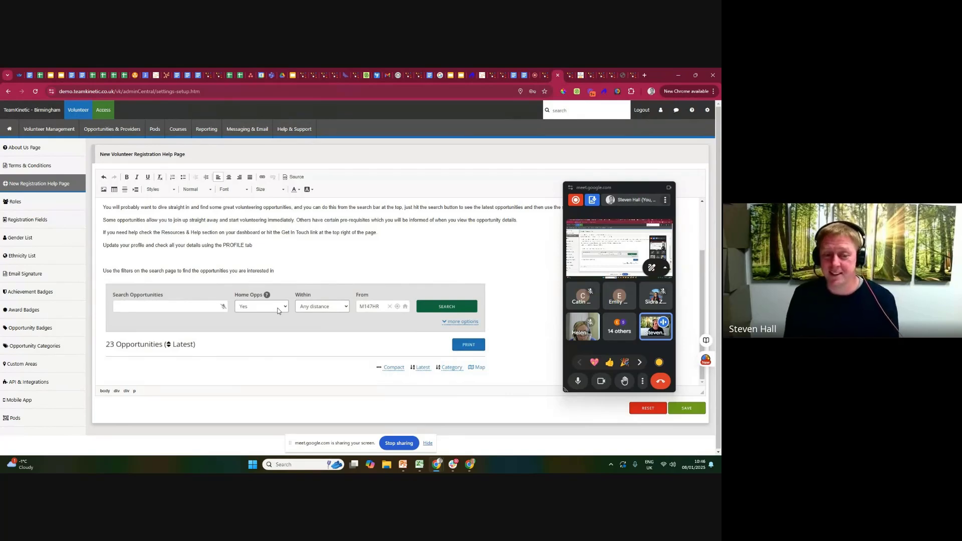
scroll(321, 254, "up", 3)
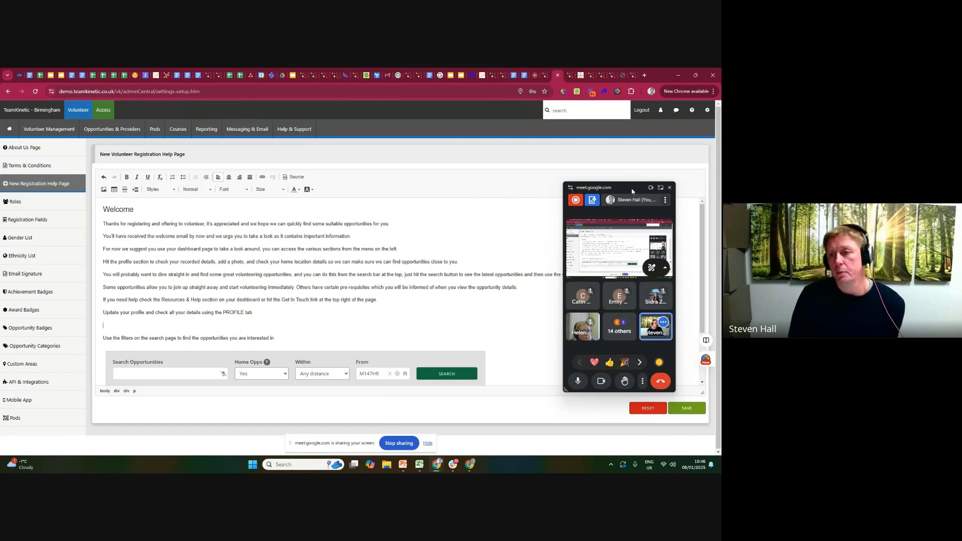
Open the Volunteer and Provider Resources settings, moving the meeting window clear of the resource cards.
left_click_drag(630, 188, 506, 183)
left_click(707, 110)
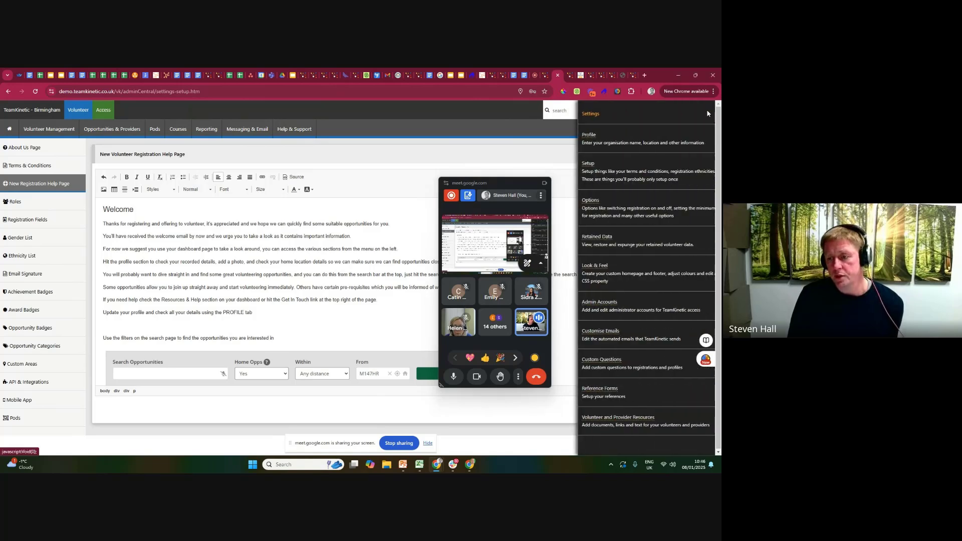
left_click(595, 423)
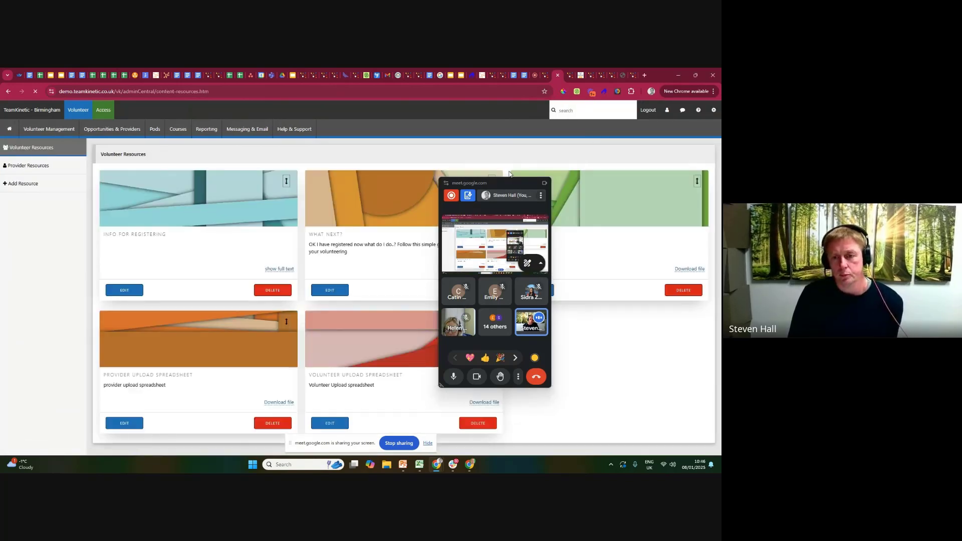
left_click_drag(509, 180, 640, 331)
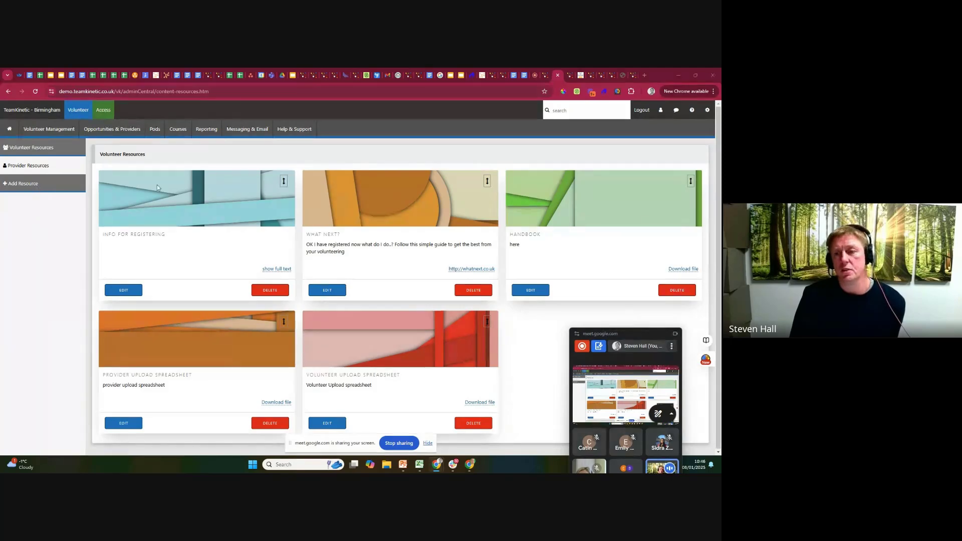
Look over the Settings list for the Volunteer and Provider Resources entry, moving the meeting window aside, and close the list.
left_click(707, 109)
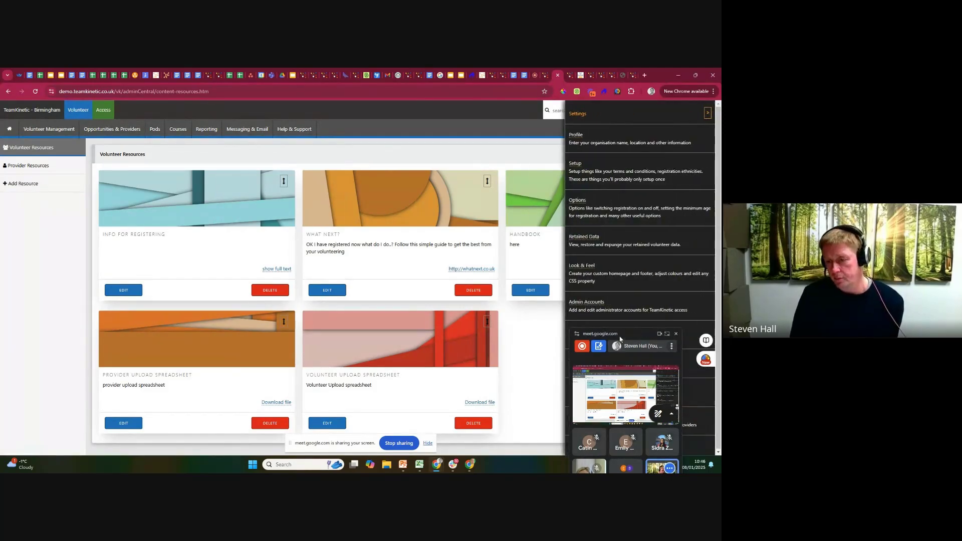
left_click_drag(620, 339, 462, 336)
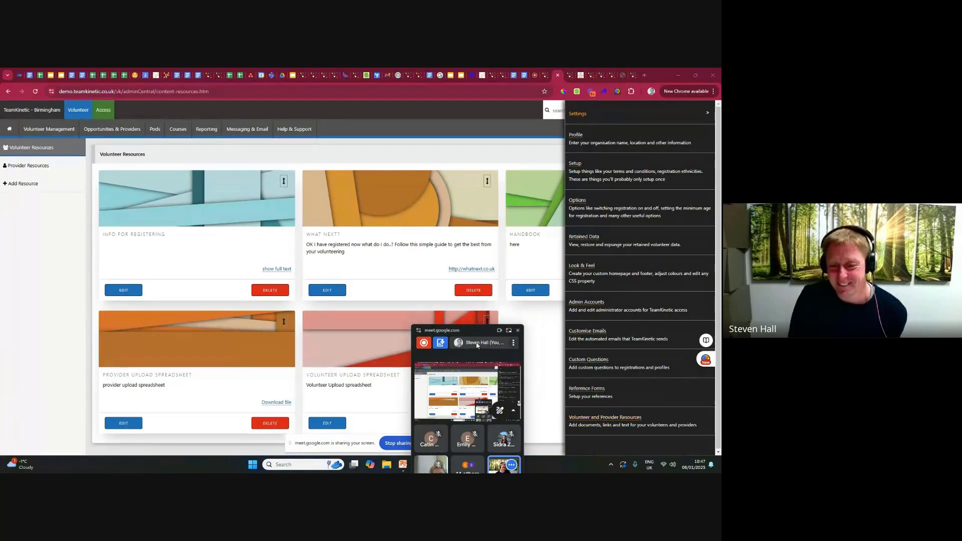
left_click_drag(477, 330, 491, 203)
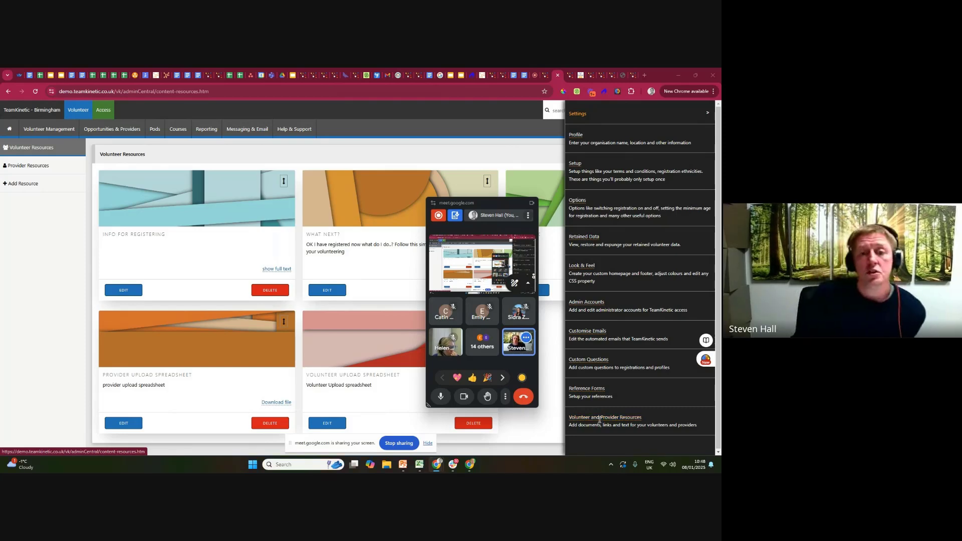
left_click_drag(484, 208, 471, 151)
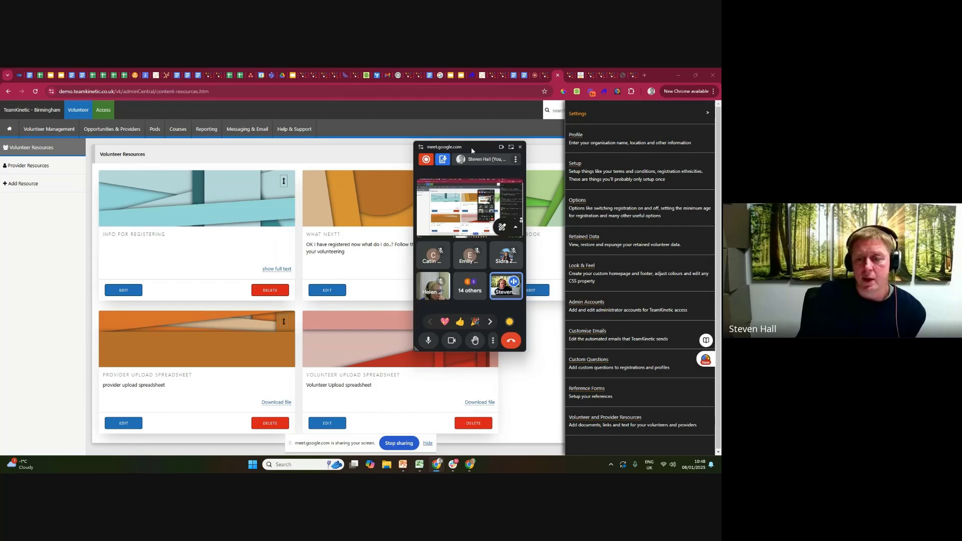
left_click(707, 113)
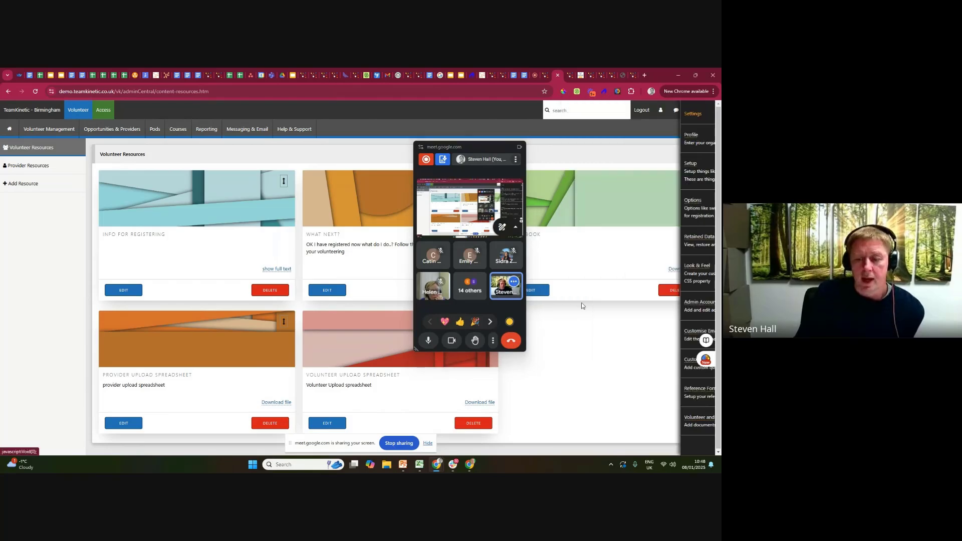
Start a new resource for Both Volunteers and Providers, with its type set to Just the title and content.
left_click(25, 186)
left_click_drag(471, 149, 651, 159)
left_click(290, 185)
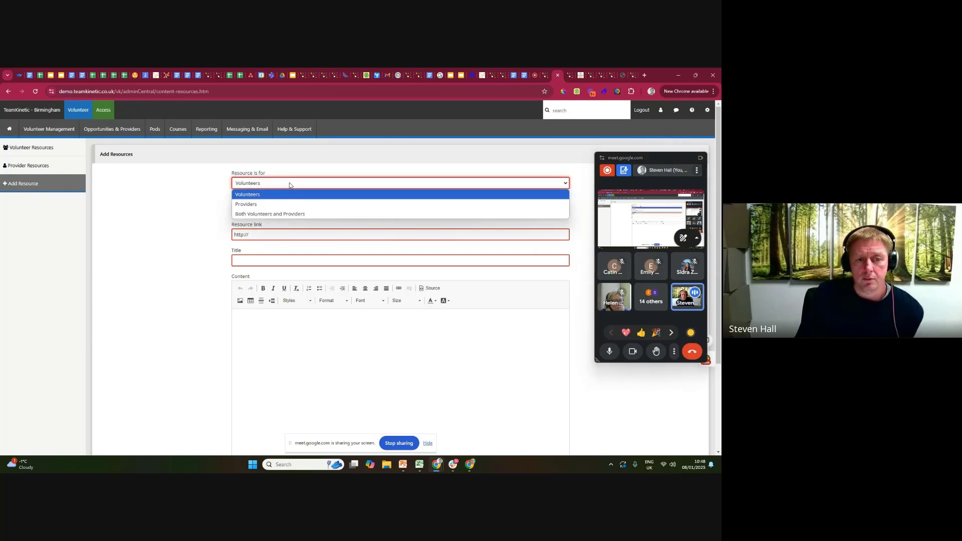
left_click(288, 214)
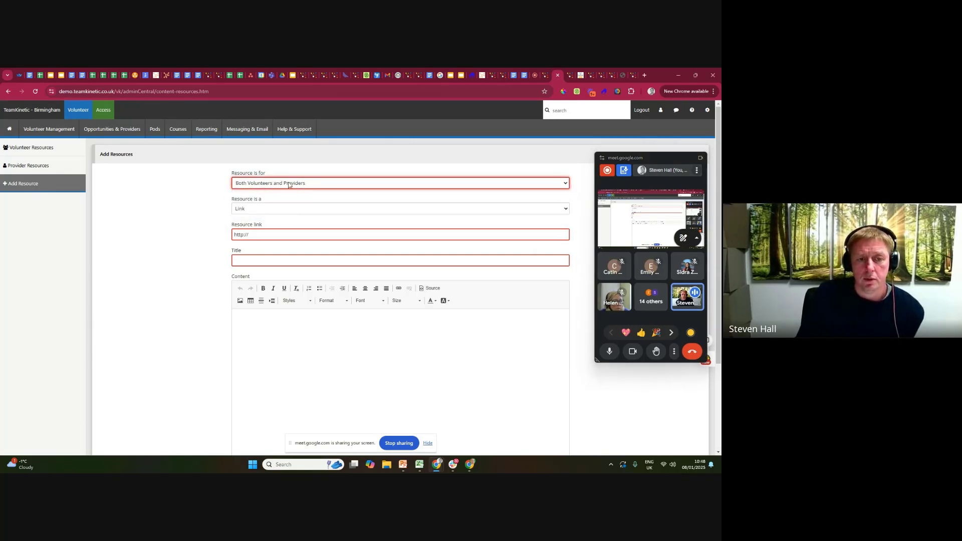
left_click(242, 211)
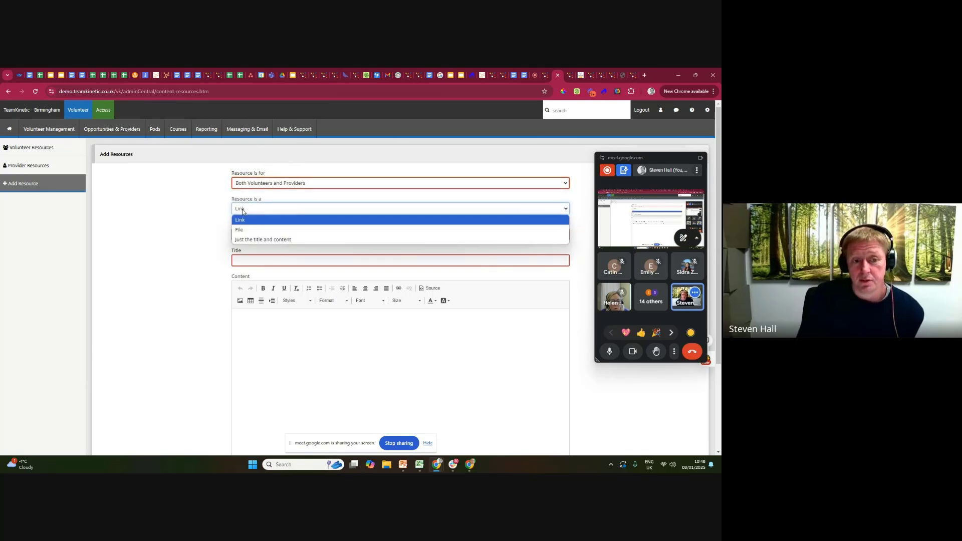
left_click(266, 240)
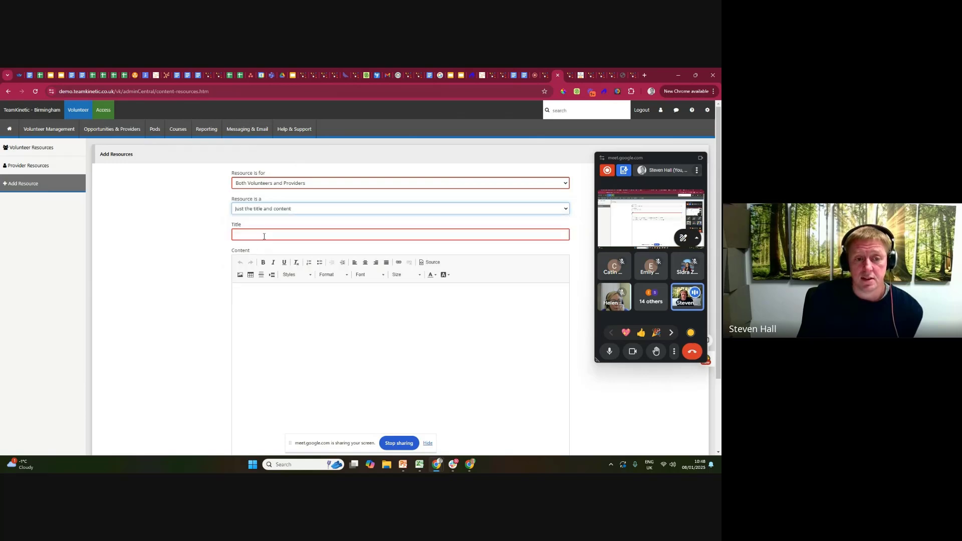
Title the new resource with the presenter's first name followed by "Resource 1" and enter a line of placeholder text as its content.
left_click(262, 235)
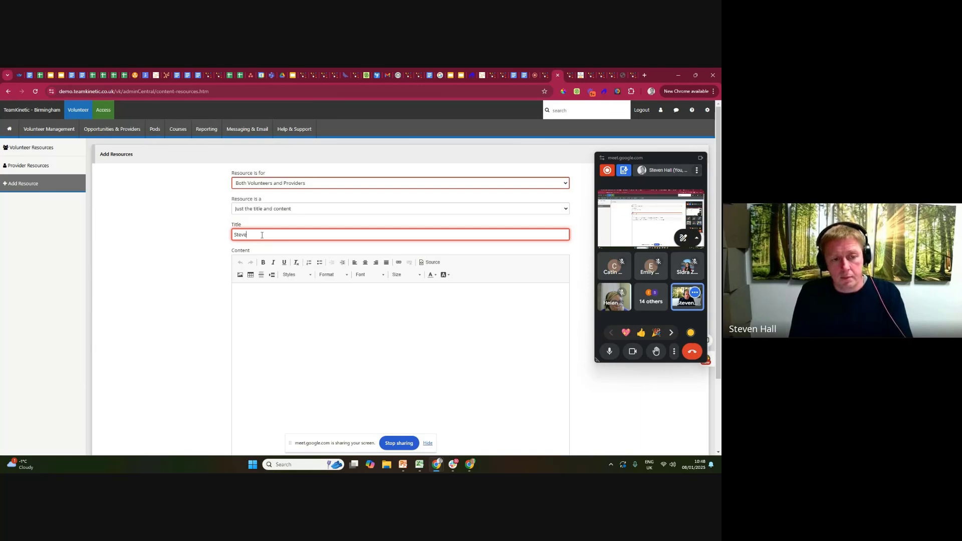
type("Steves Resource 1")
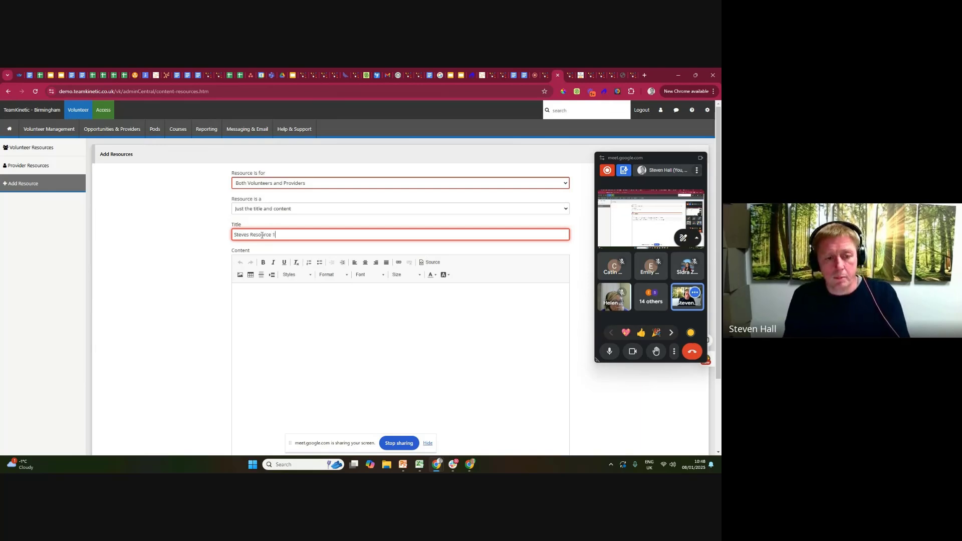
left_click(281, 307)
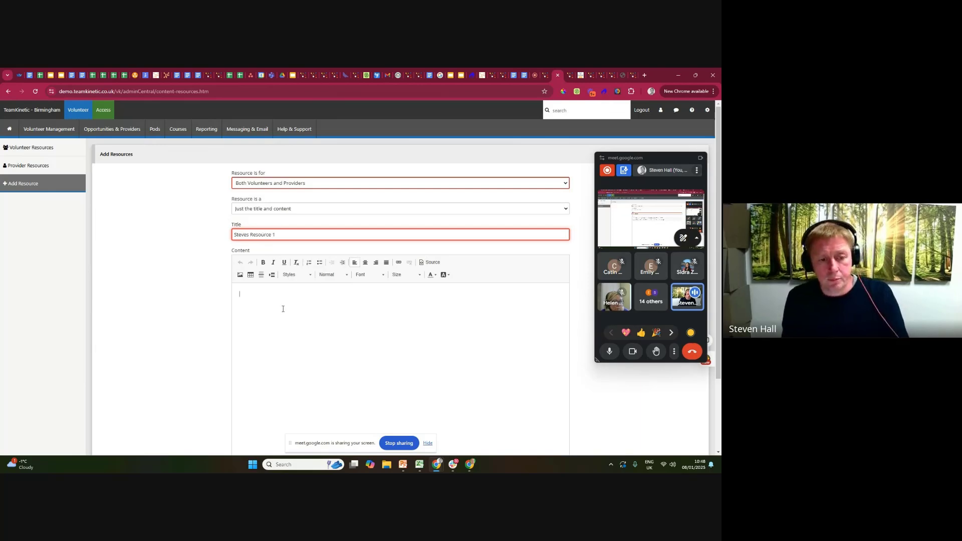
type("sdfsdrfssfds")
Extend the resource's content with further lines of placeholder text, add the resource, and highlight its title among the volunteer resources.
scroll(189, 302, "down", 2)
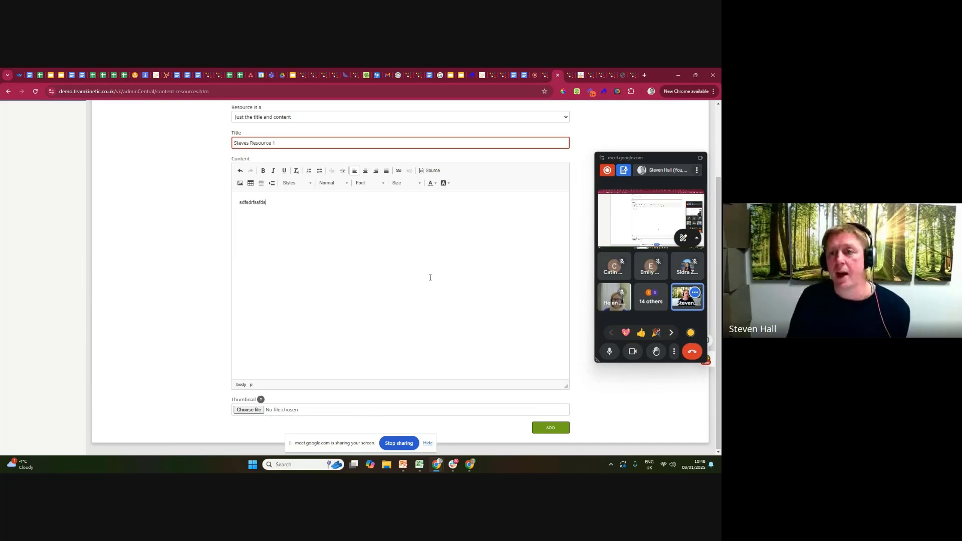
scroll(433, 273, "up", 3)
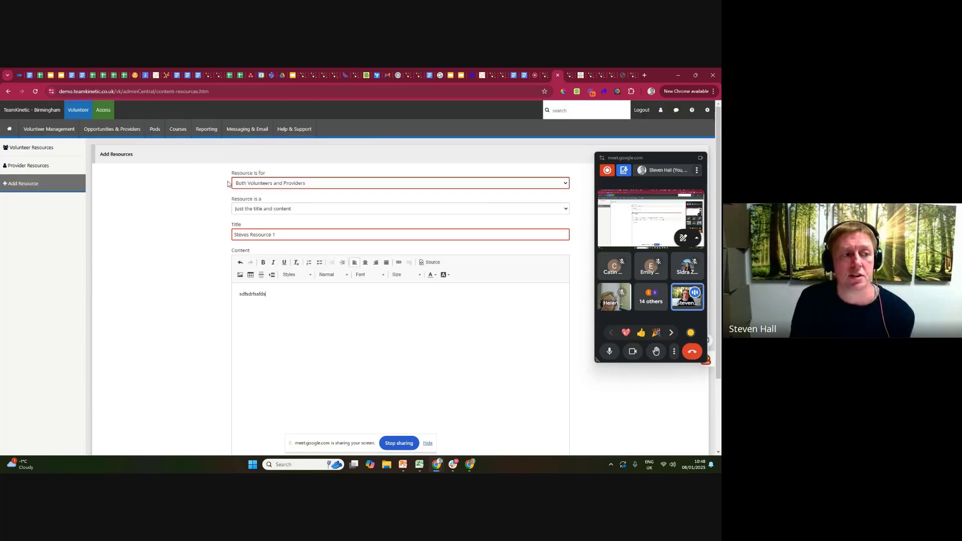
scroll(287, 320, "down", 2)
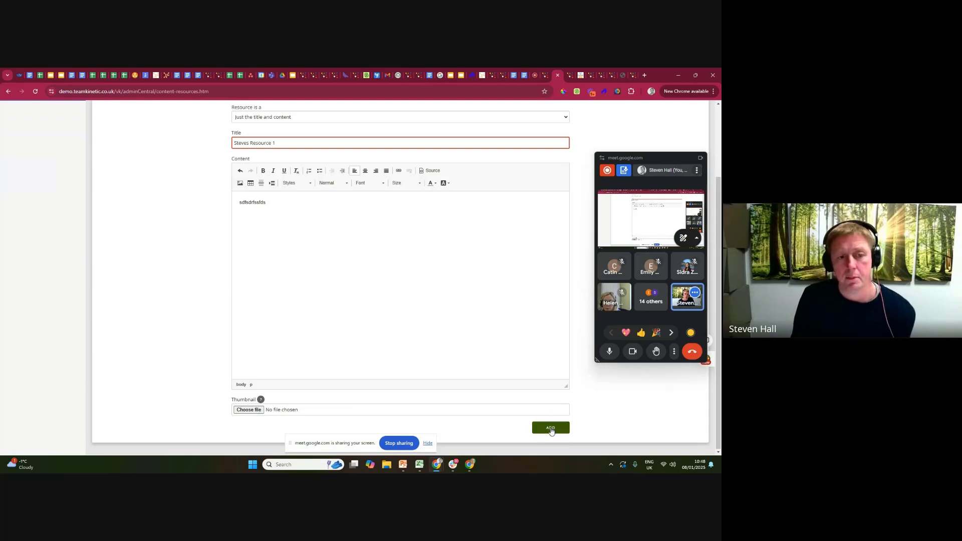
key("Return")
type("sdgsdff")
key("Return")
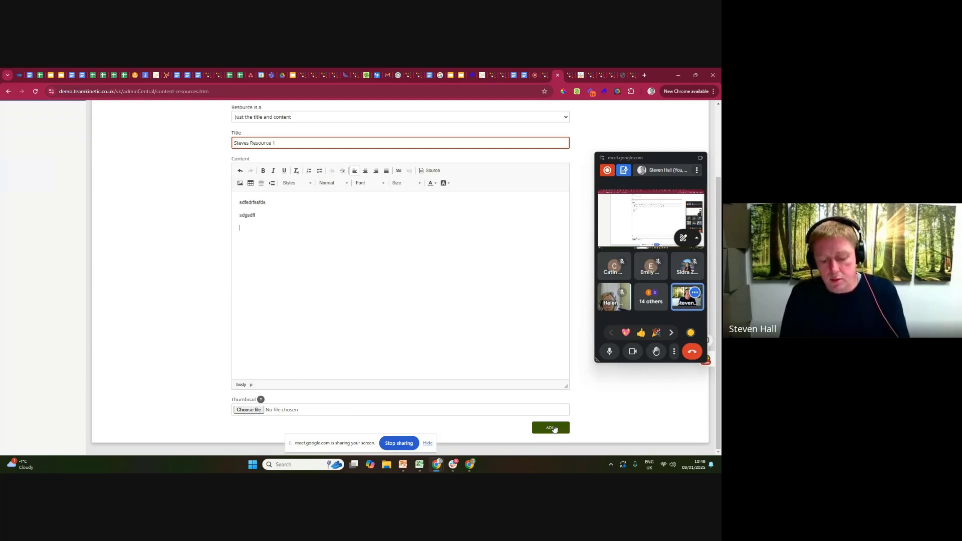
left_click(557, 429)
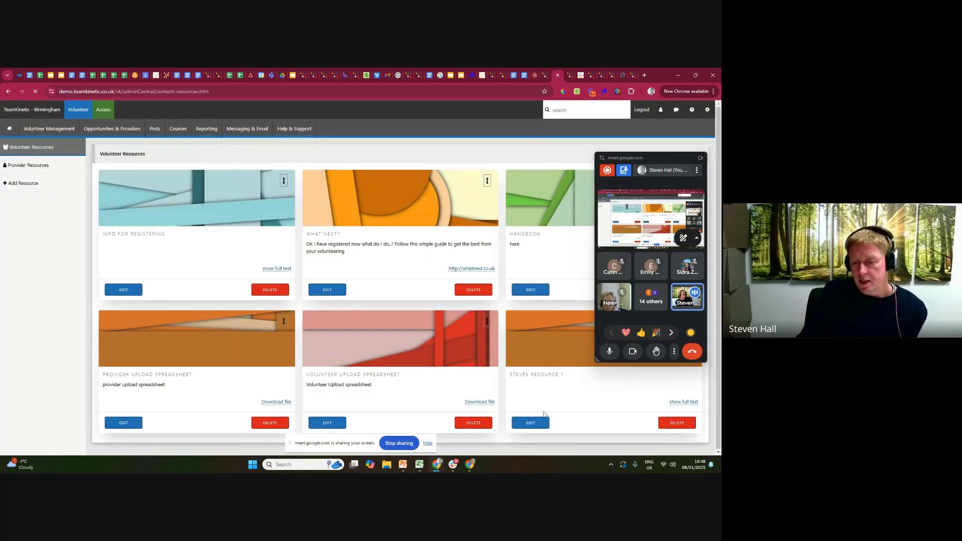
left_click_drag(513, 375, 569, 378)
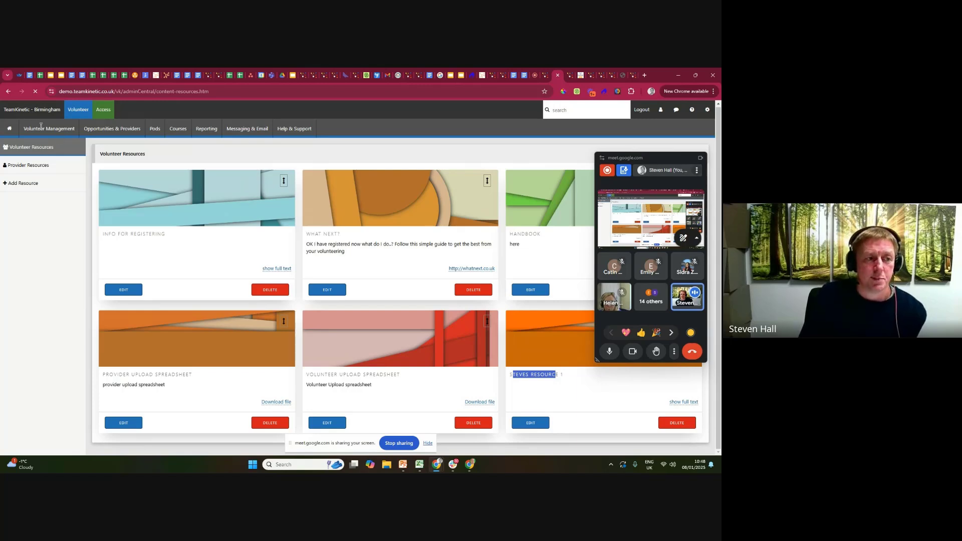
Impersonate the first volunteer in the volunteer search list and view their Resources & Help page, moving the meeting window aside.
mouse_move(41, 126)
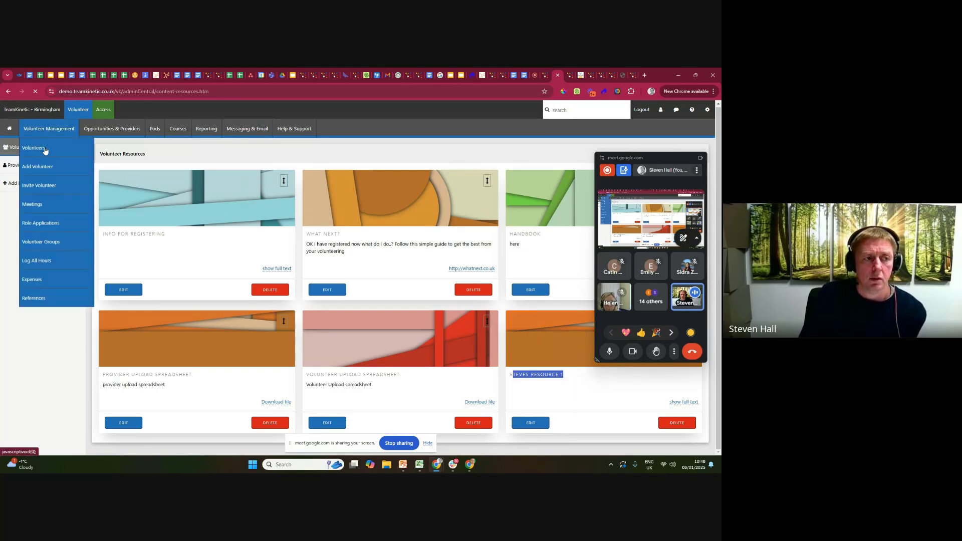
left_click(45, 148)
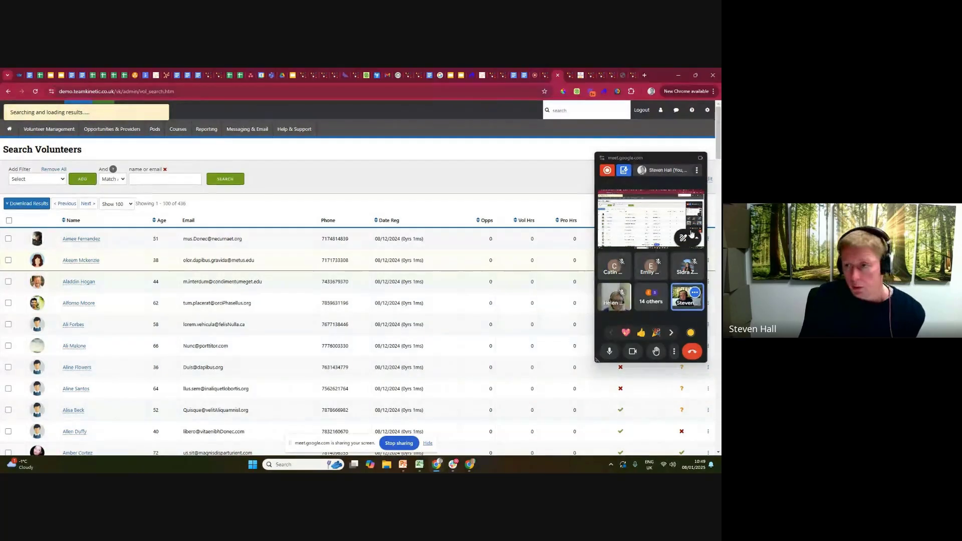
left_click_drag(659, 156, 601, 307)
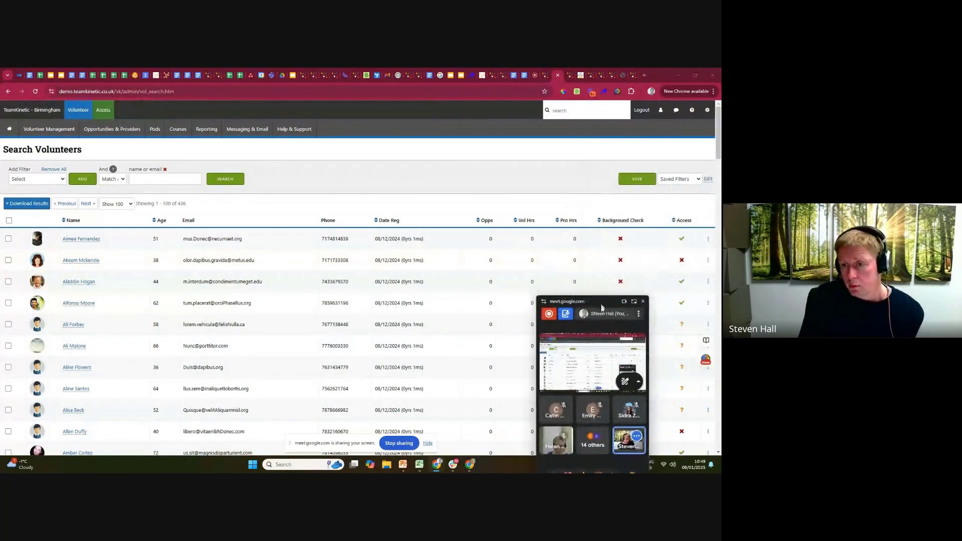
left_click(707, 238)
left_click(653, 255)
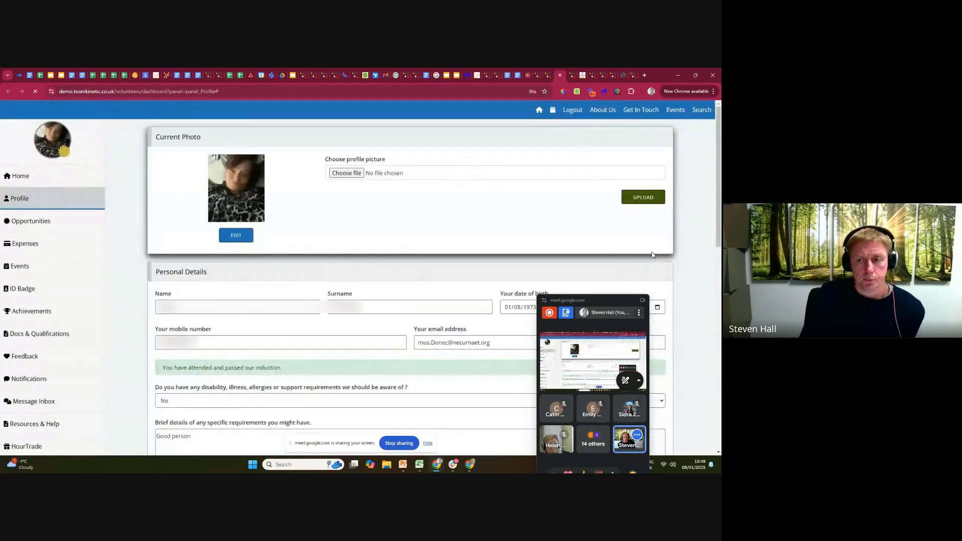
scroll(236, 238, "down", 1)
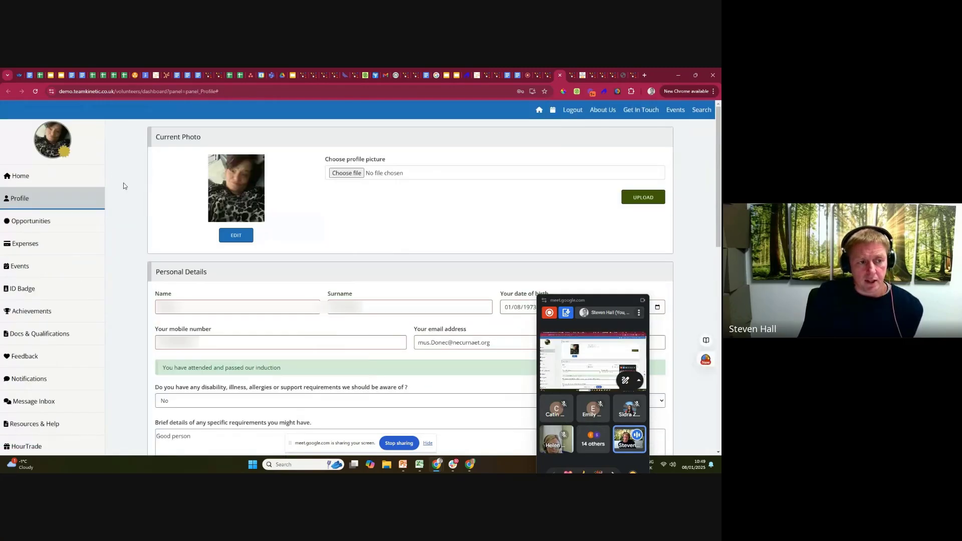
left_click(30, 430)
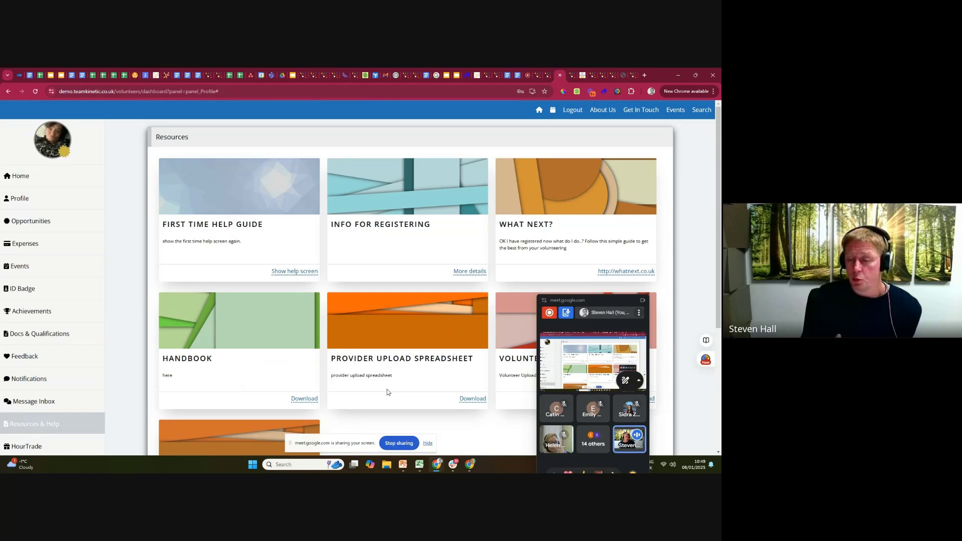
Return to the admin site, impersonate the provider First Choice Sports, and view its Resources page.
left_click(547, 76)
left_click(111, 129)
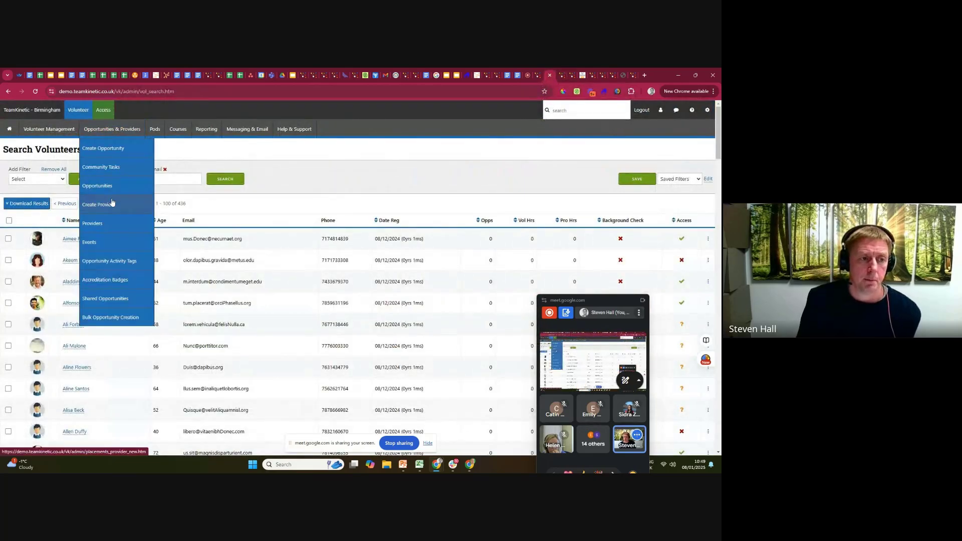
left_click(108, 226)
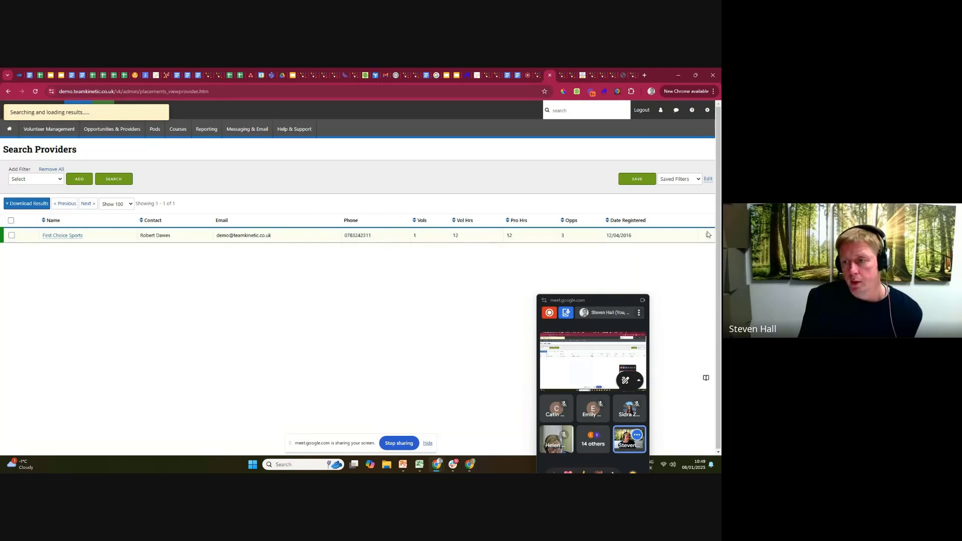
left_click(706, 235)
left_click(671, 250)
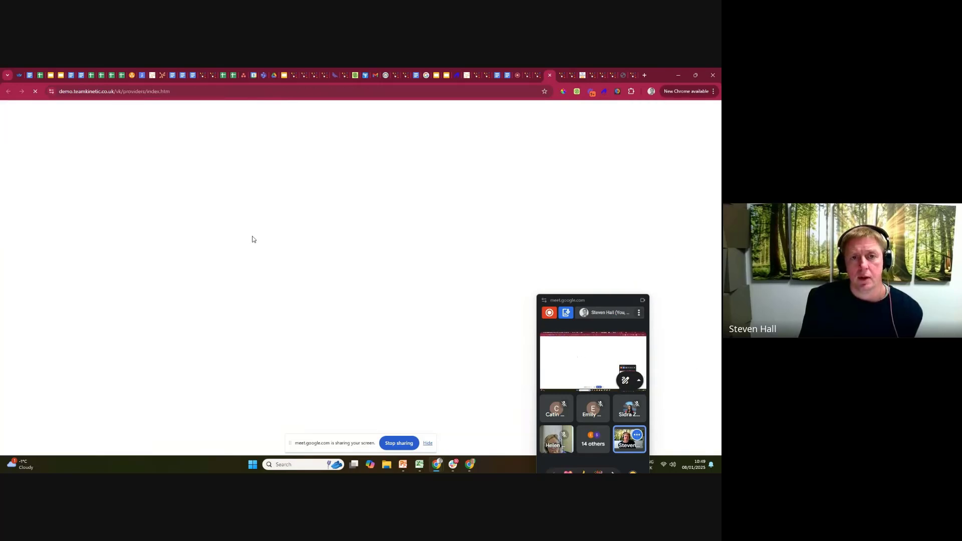
left_click(154, 130)
mouse_move(191, 129)
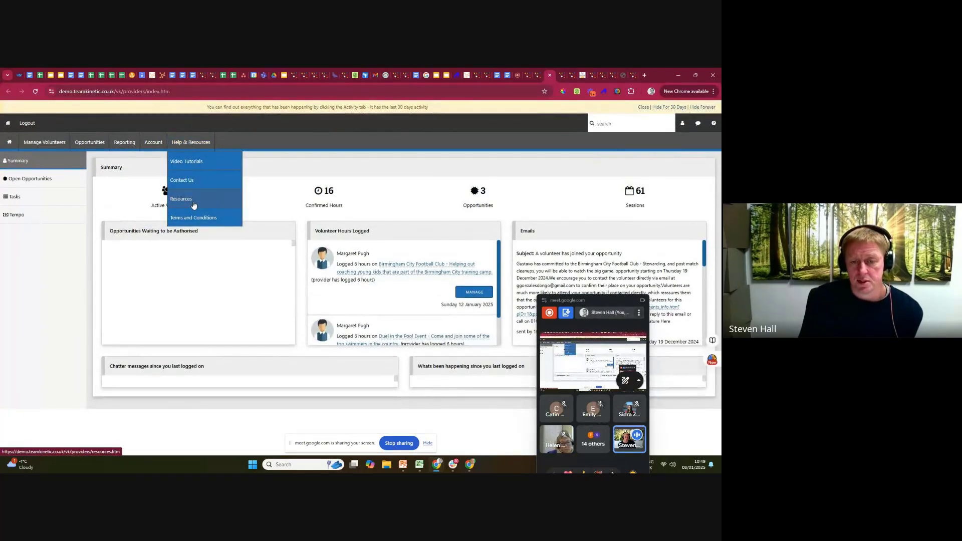
left_click(194, 205)
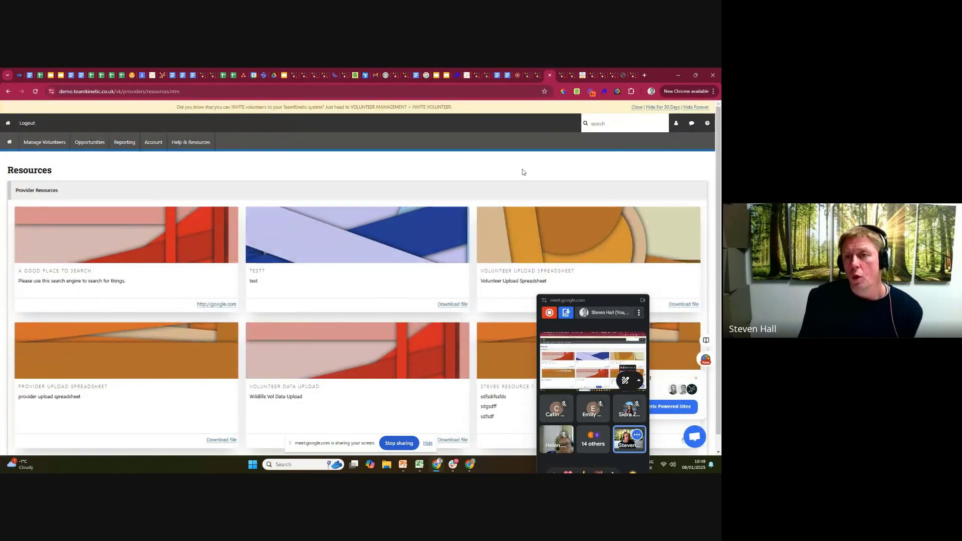
Return to the admin site's Volunteer and Provider Resources settings, open the Add Resource form, and examine the available resource types.
mouse_move(538, 78)
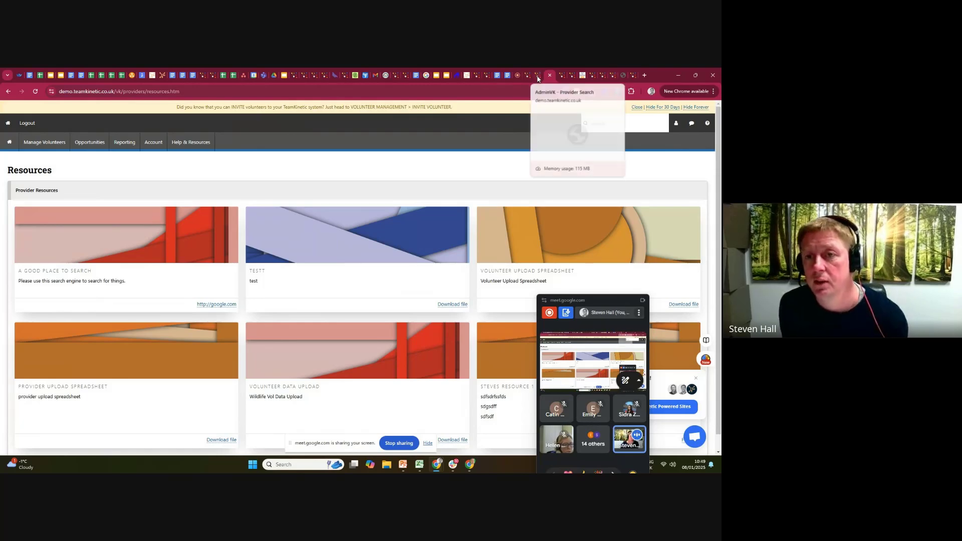
left_click(538, 77)
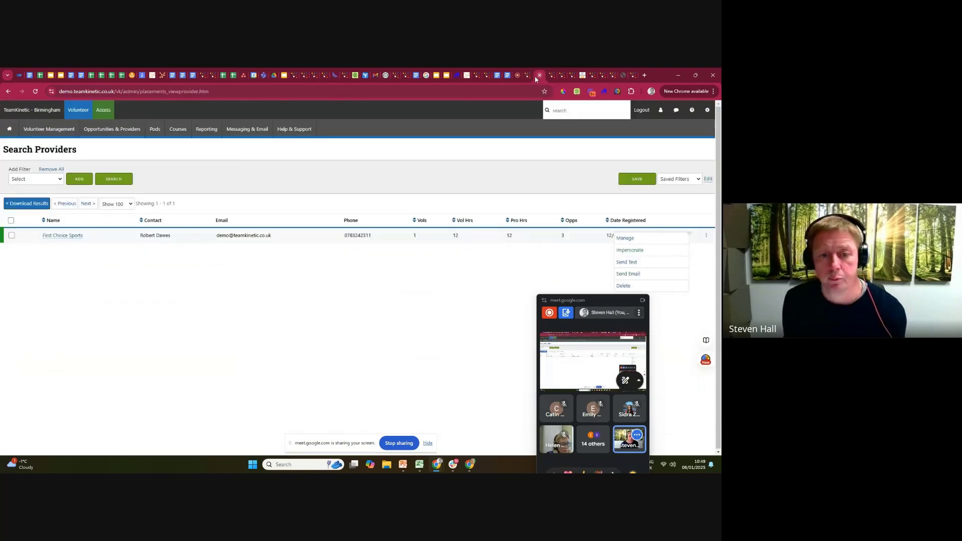
left_click(706, 109)
left_click_drag(591, 300, 402, 297)
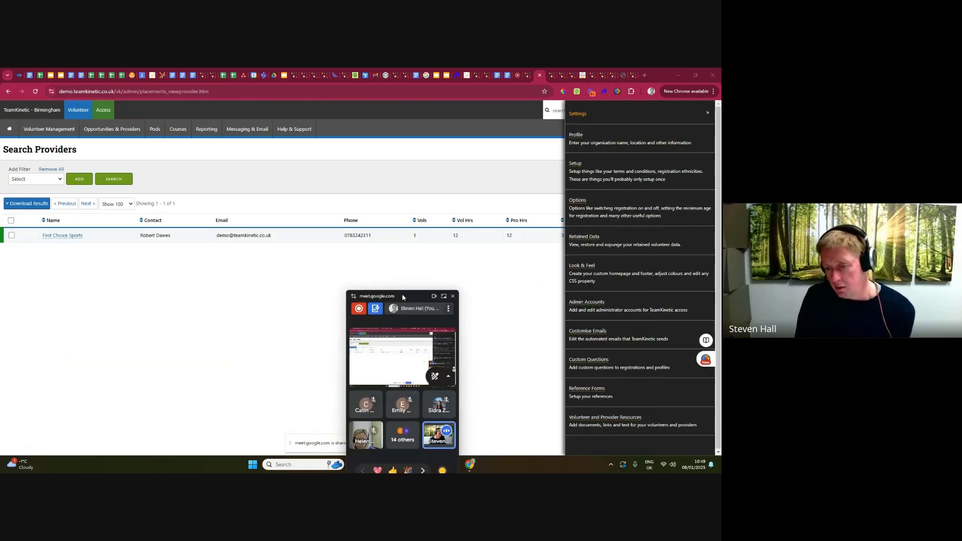
left_click(608, 421)
left_click(37, 184)
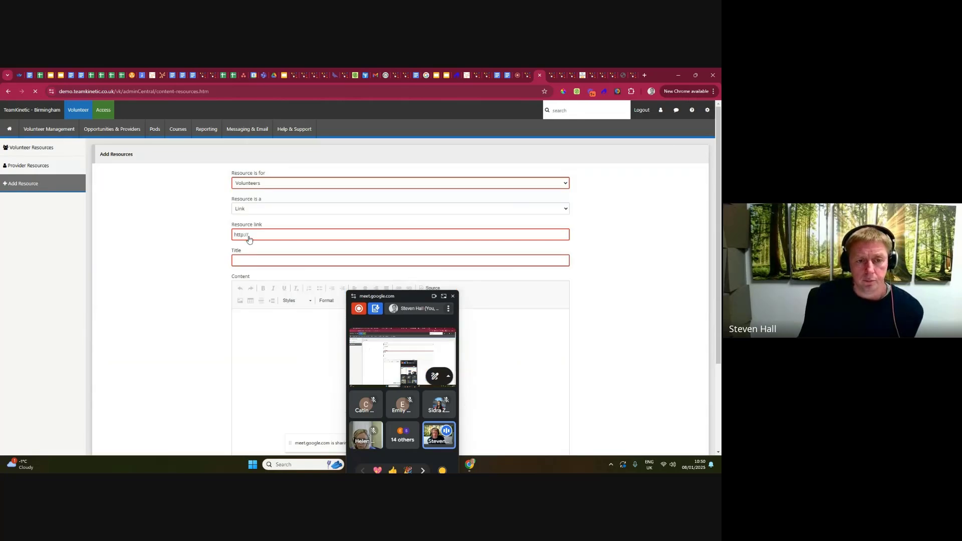
left_click(258, 209)
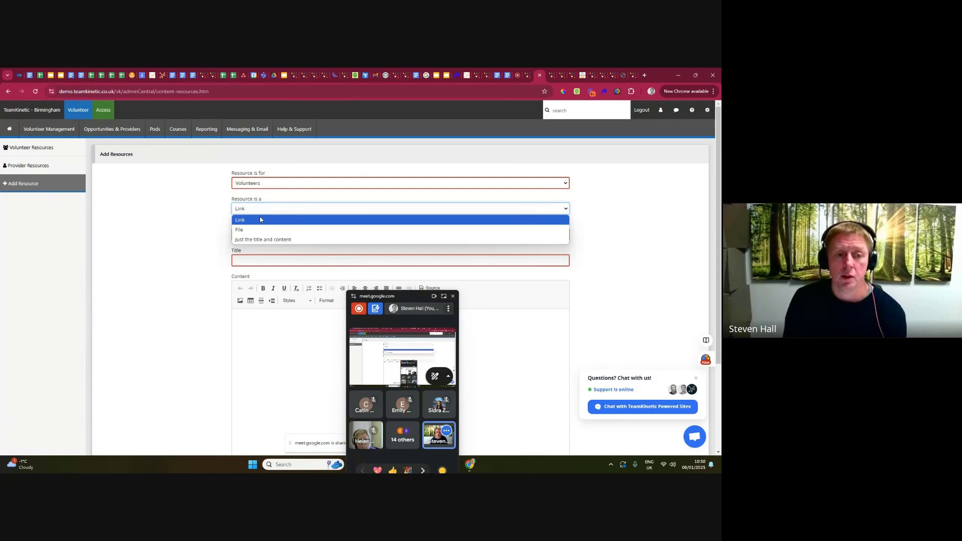
Review the First Time Help Guide in the impersonated volunteer's resources twice, moving the meeting window clear and closing the guide each time.
left_click(554, 76)
left_click(554, 76)
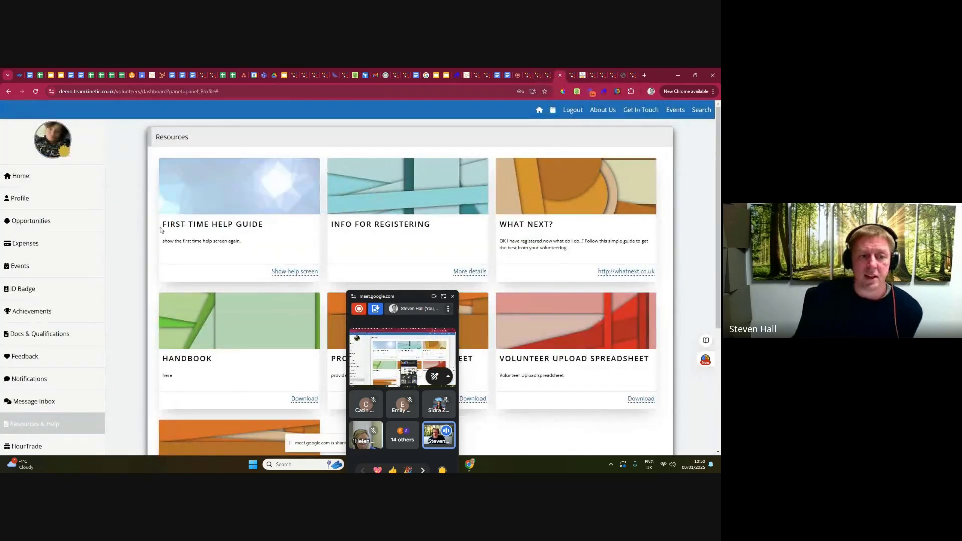
left_click_drag(162, 225, 267, 227)
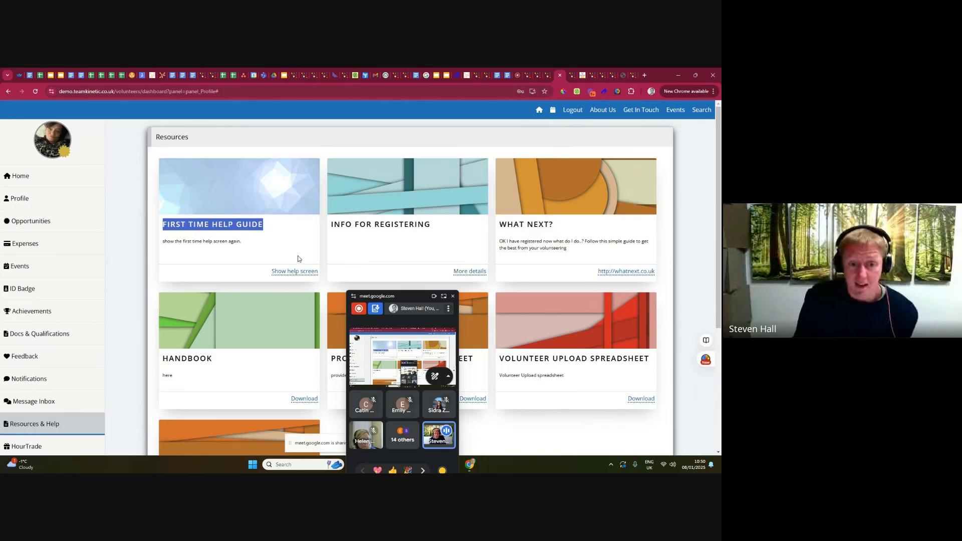
left_click(294, 271)
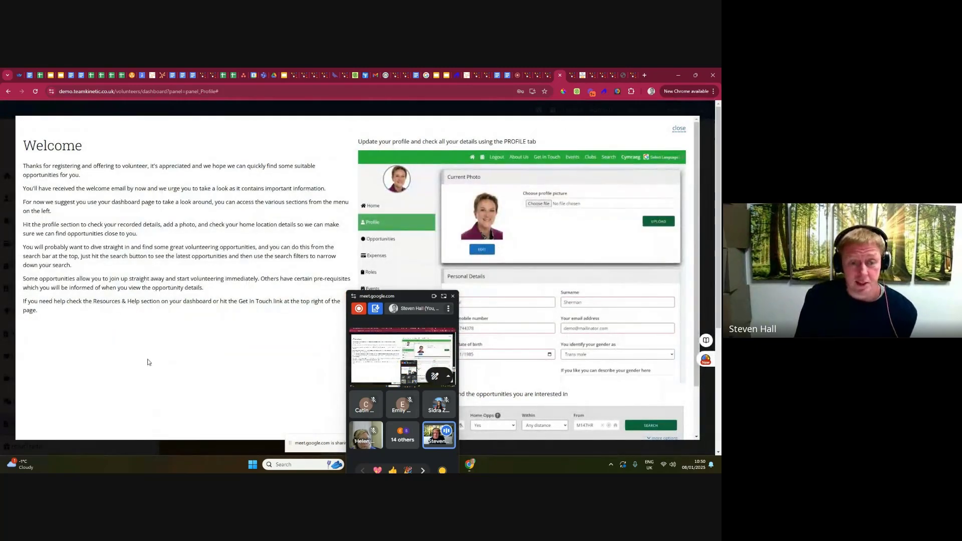
left_click_drag(407, 296, 421, 450)
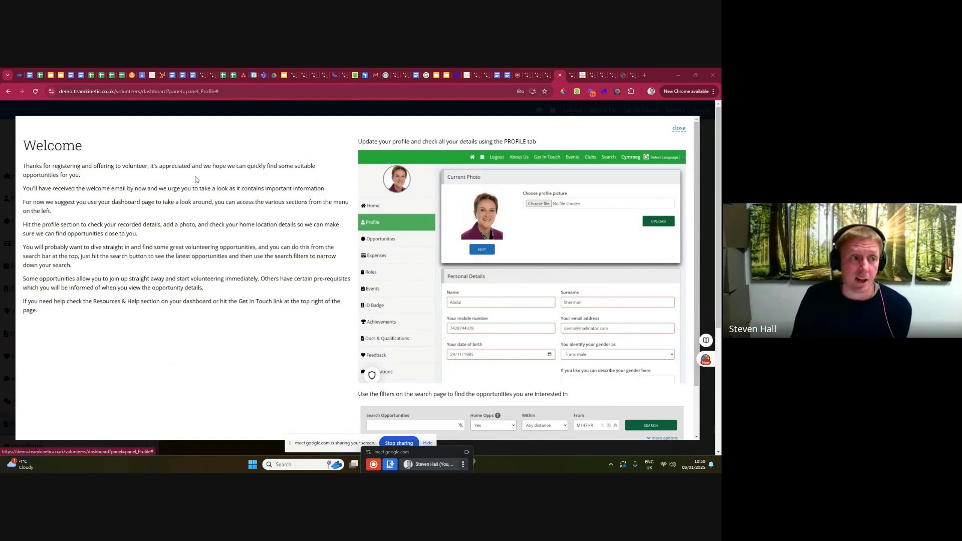
left_click_drag(27, 144, 184, 287)
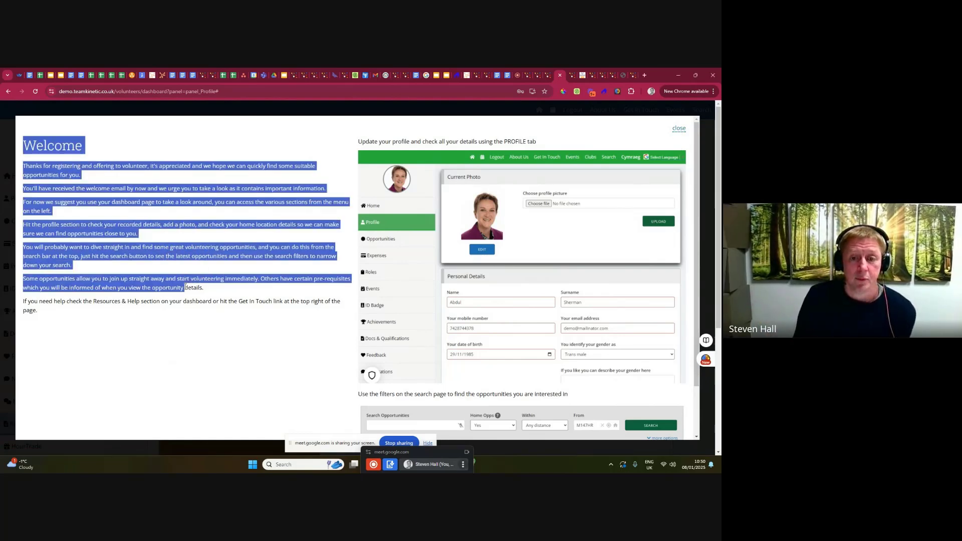
left_click(679, 128)
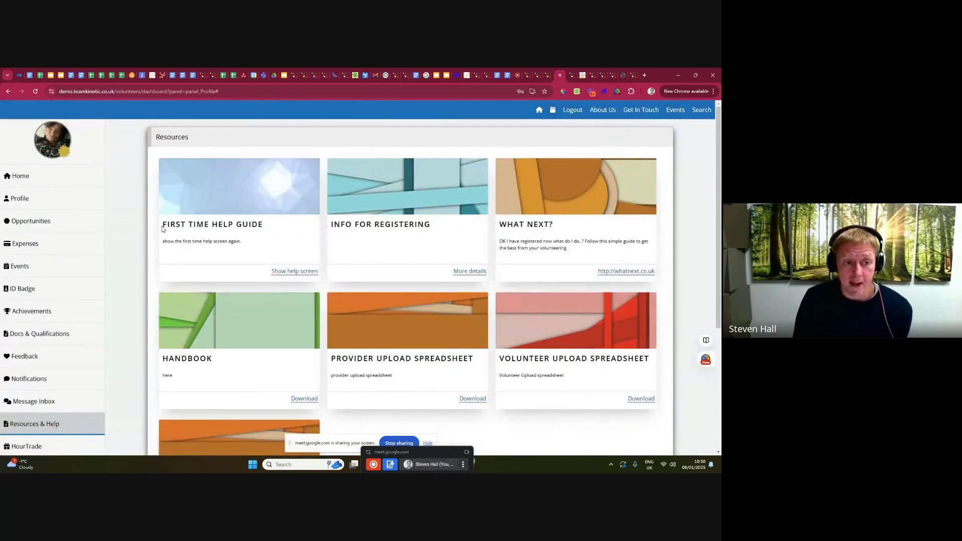
left_click_drag(162, 225, 277, 226)
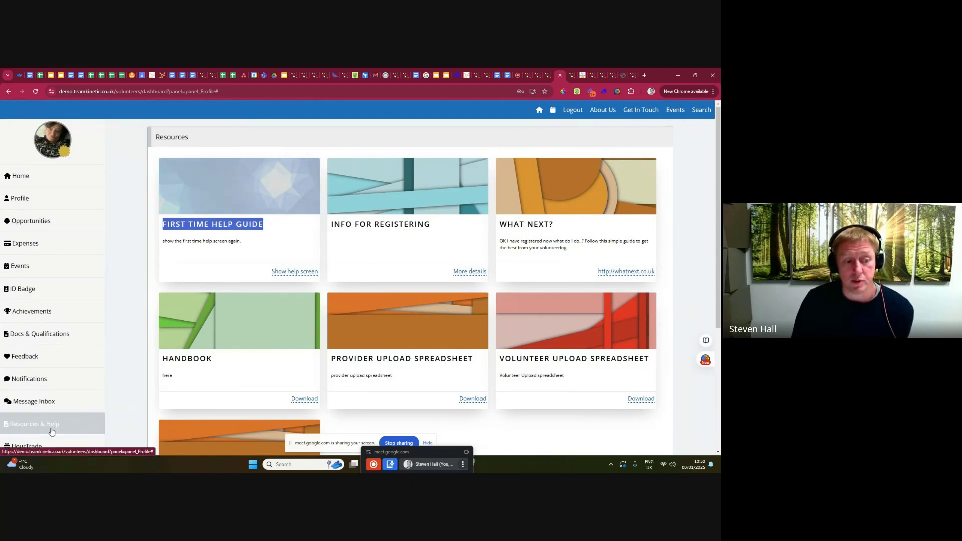
left_click(291, 271)
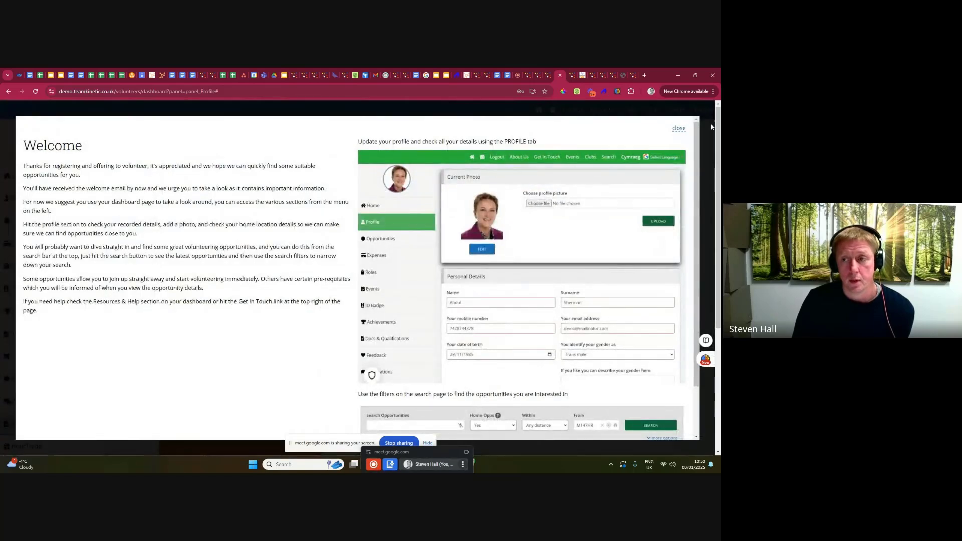
left_click(680, 131)
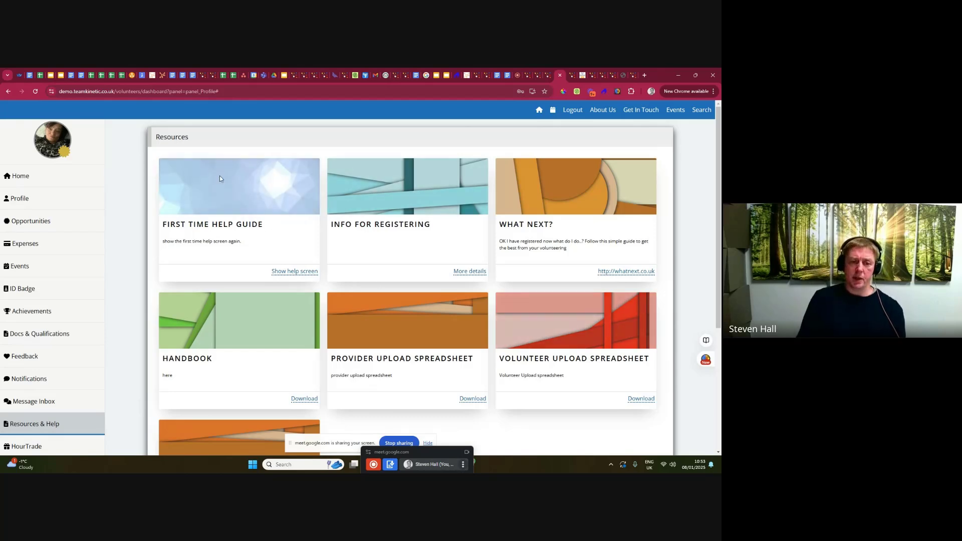
Switch to the National Museums NI volunteer site, open its administrator login under /vk/admin, and stop sharing the screen.
left_click(592, 75)
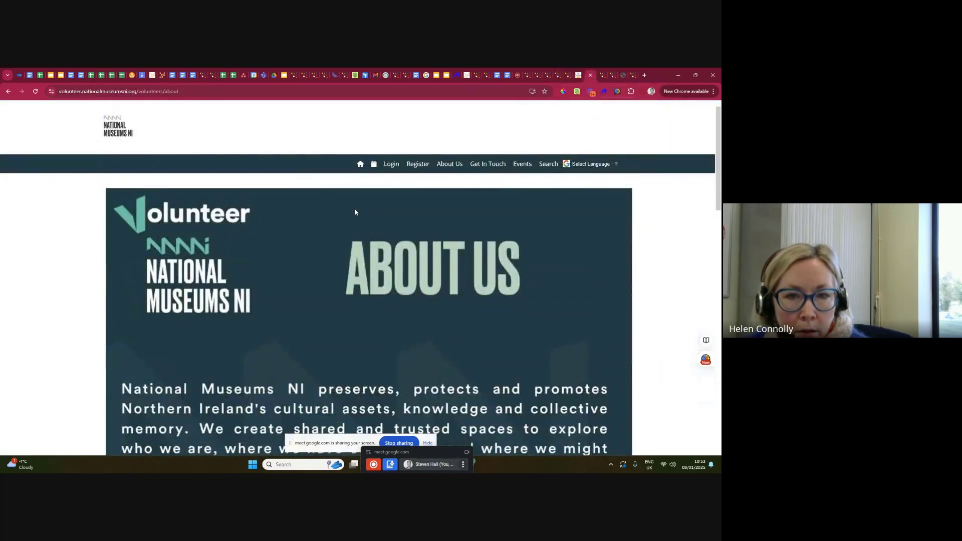
left_click(151, 91)
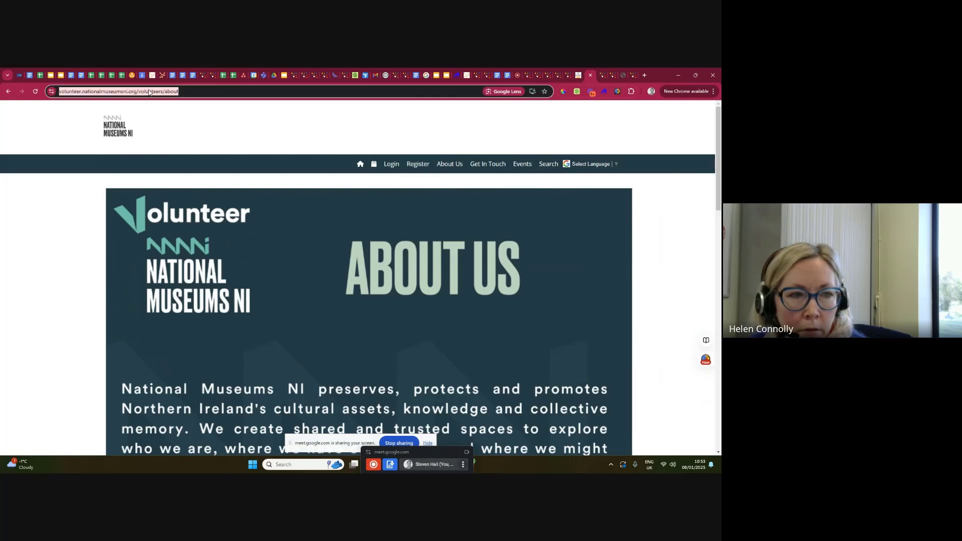
left_click_drag(158, 91, 265, 91)
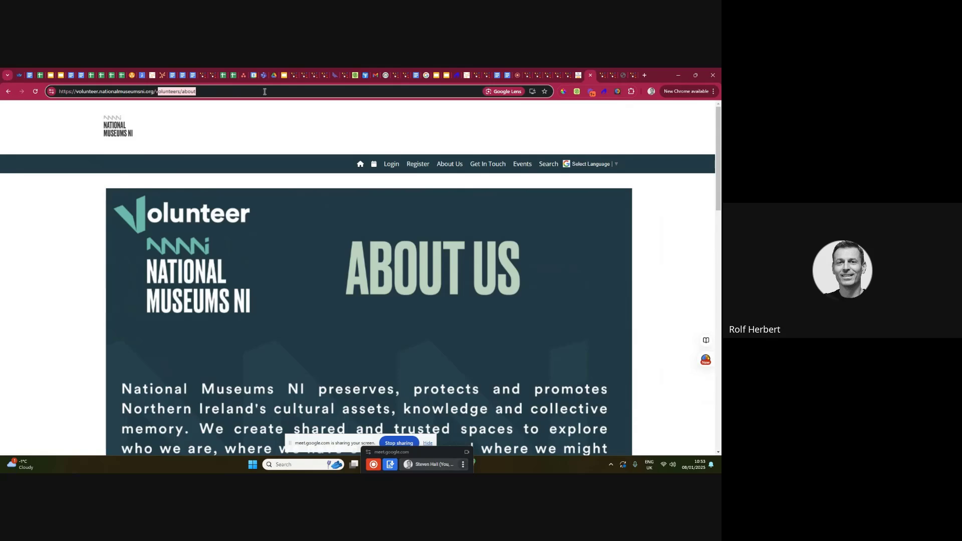
type("k")
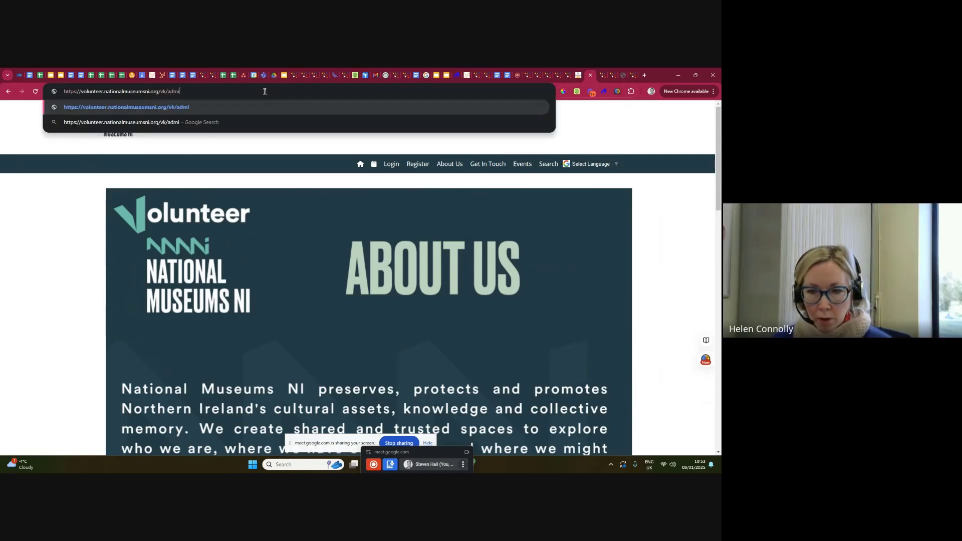
key("Return")
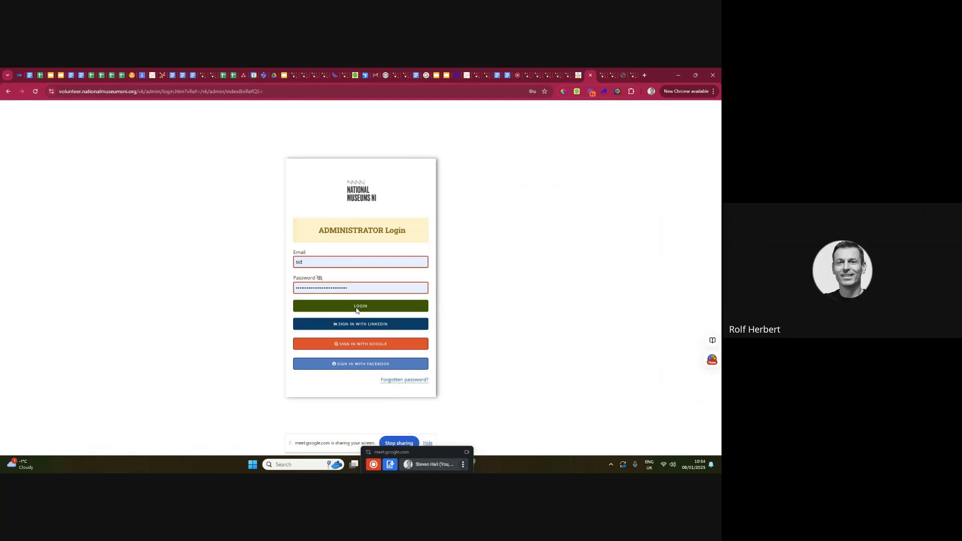
left_click(399, 443)
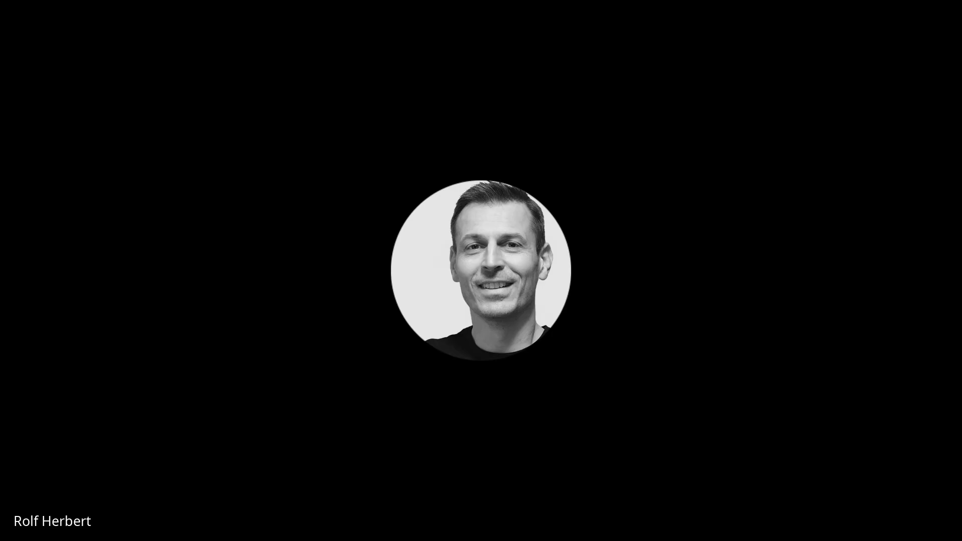
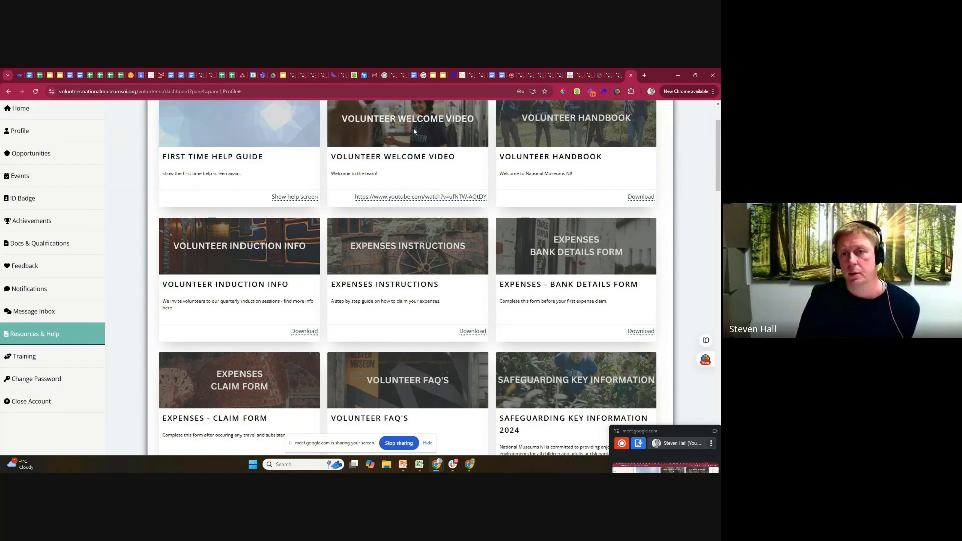
Return from the National Museums NI site to the Add Resources page of the TeamKinetic demo admin site.
left_click(521, 78)
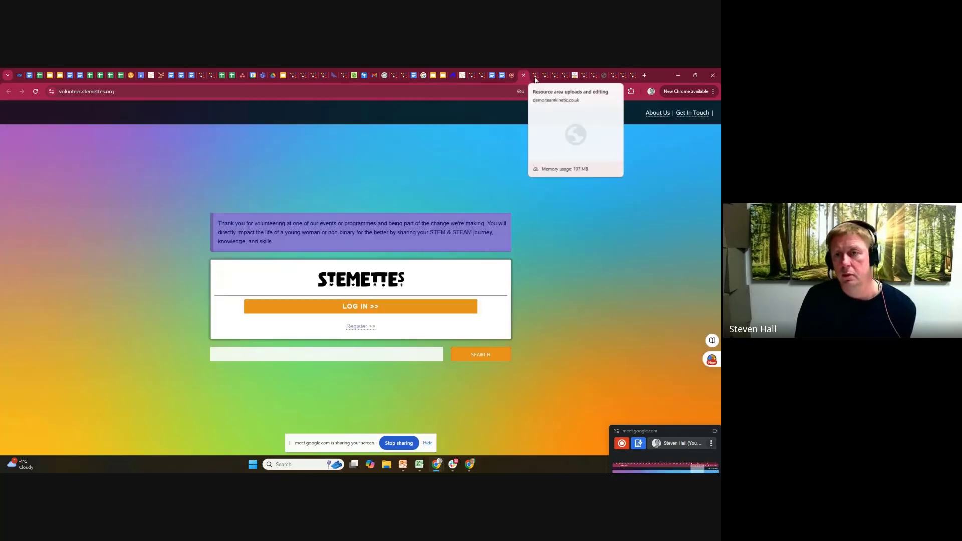
left_click(536, 77)
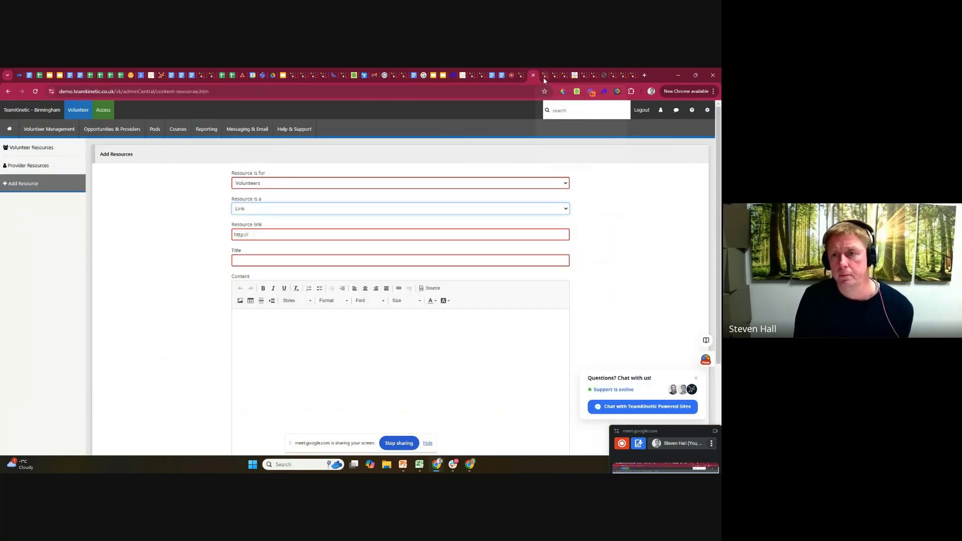
left_click(543, 78)
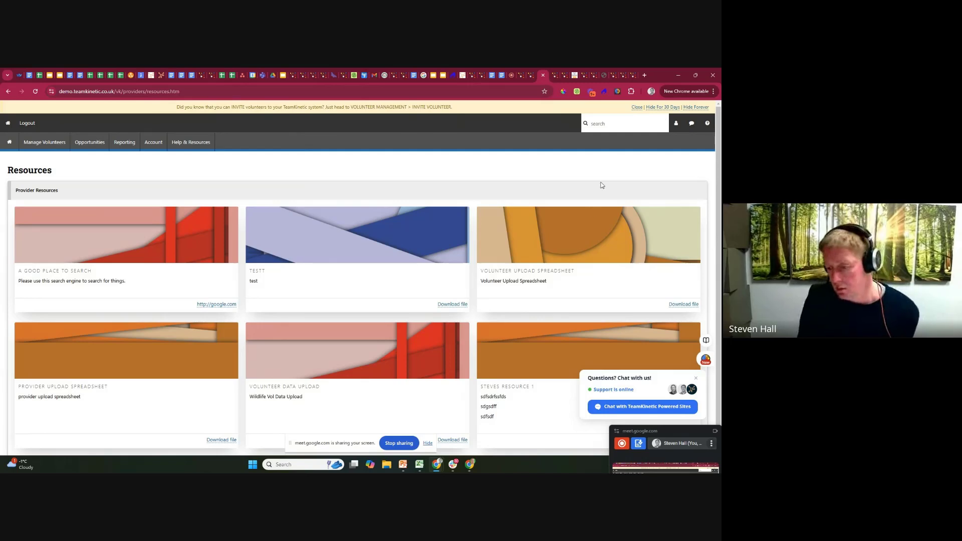
left_click(48, 141)
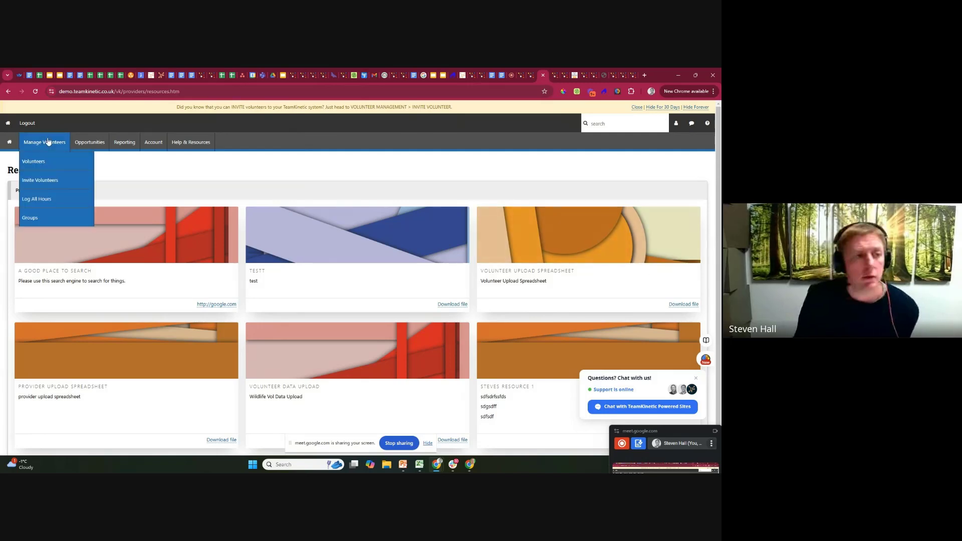
left_click(530, 77)
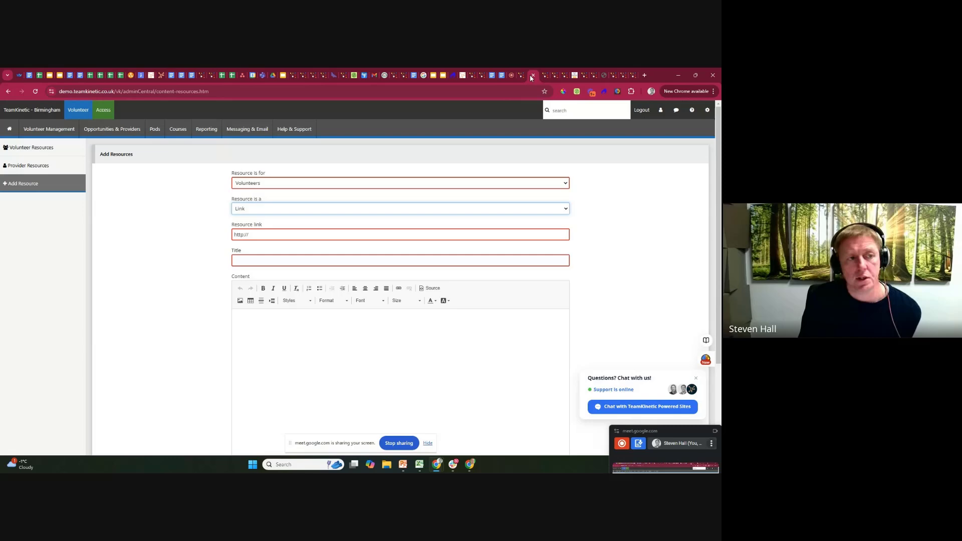
Open the chatroom-new-reply volunteer email for editing in the Customise Emails settings, moving the meeting window clear of the email list.
left_click(707, 110)
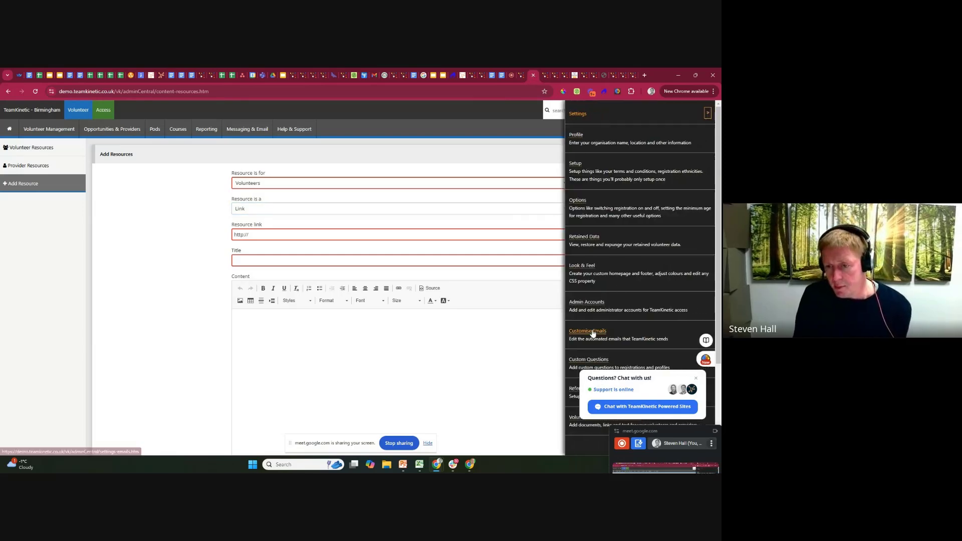
left_click(591, 330)
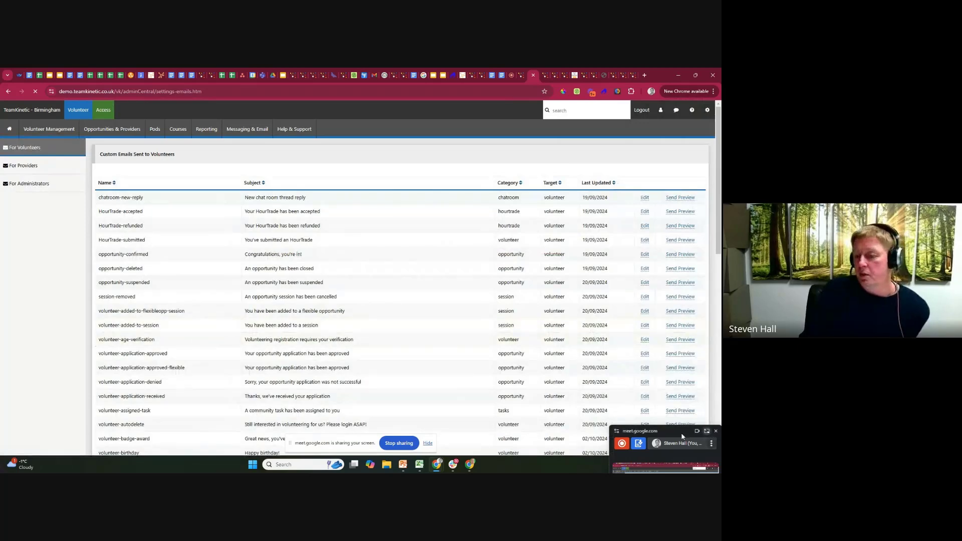
left_click_drag(621, 430, 1, 326)
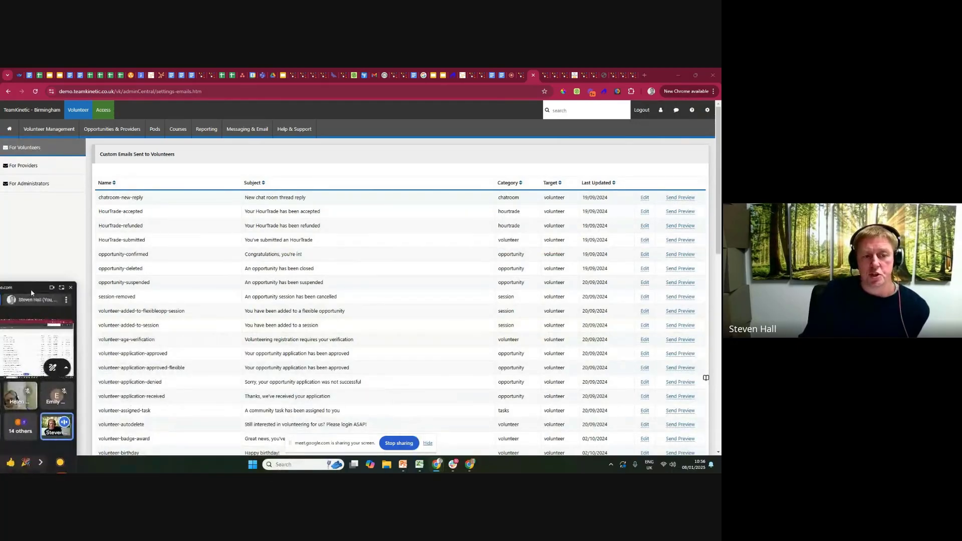
left_click(644, 198)
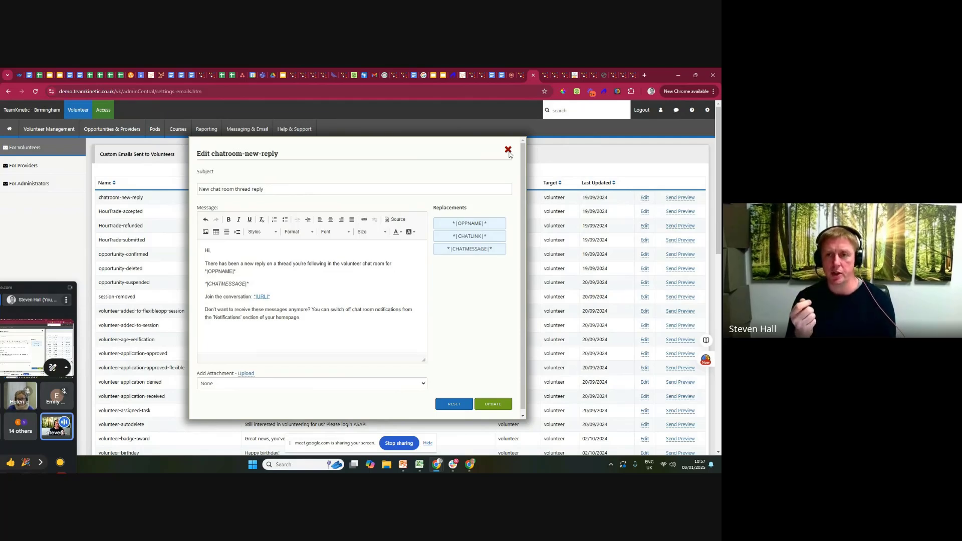
Switch to the Volunteer Centre Sefton website and examine its home page, including the volunteer and organisation login sections.
left_click(573, 76)
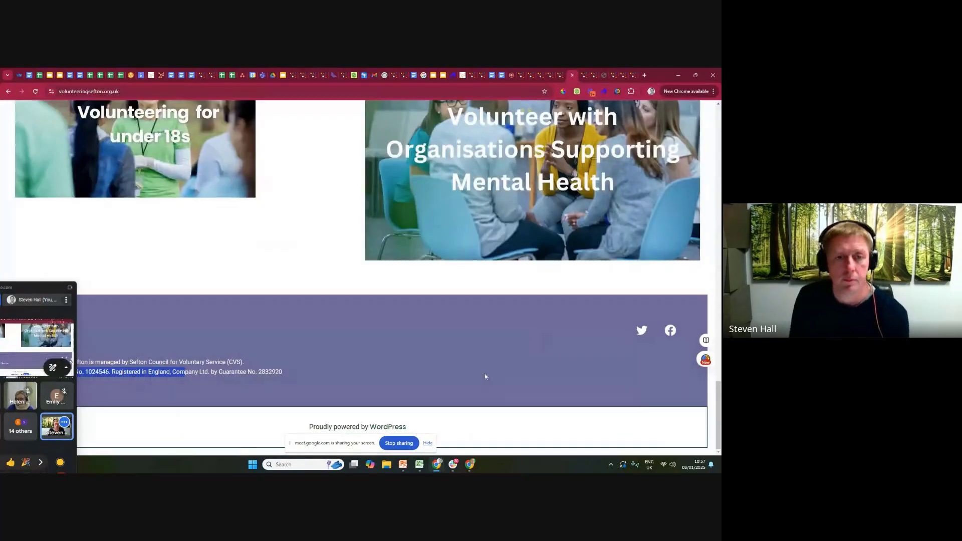
scroll(485, 373, "up", 5)
scroll(484, 361, "up", 15)
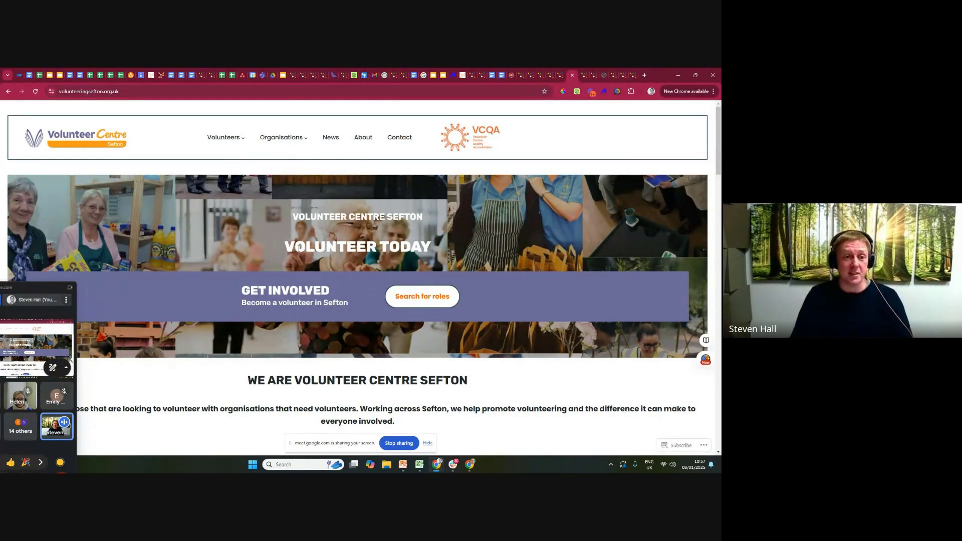
mouse_move(288, 141)
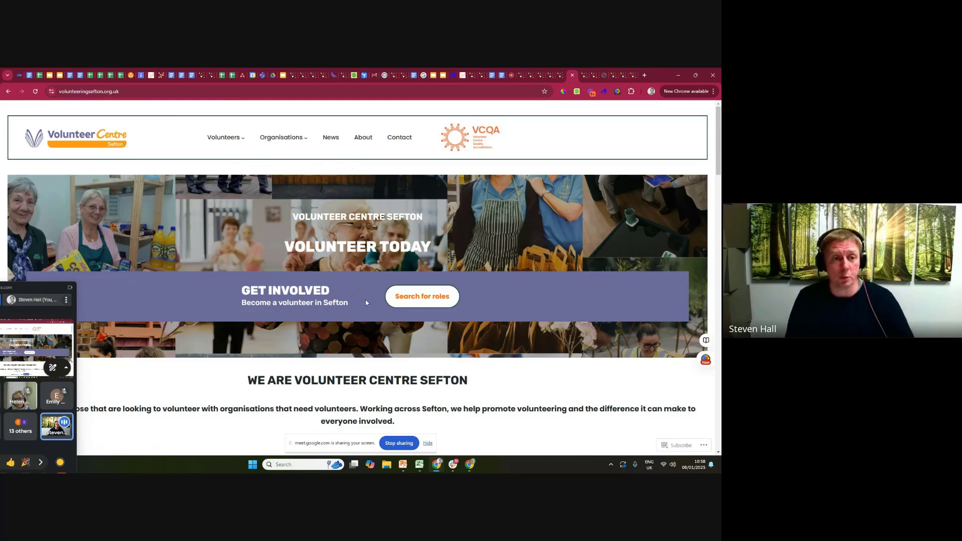
mouse_move(222, 138)
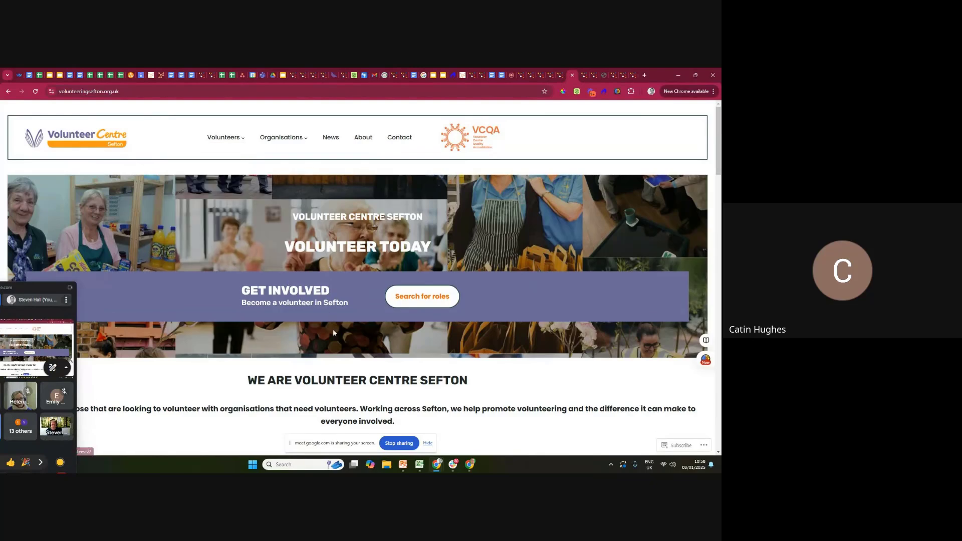
scroll(332, 330, "down", 5)
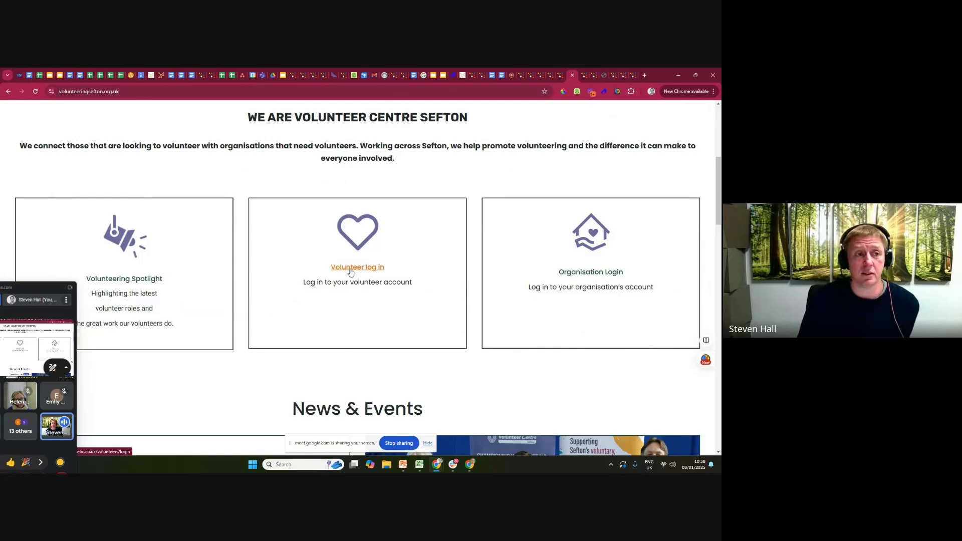
scroll(350, 272, "up", 2)
scroll(349, 271, "up", 3)
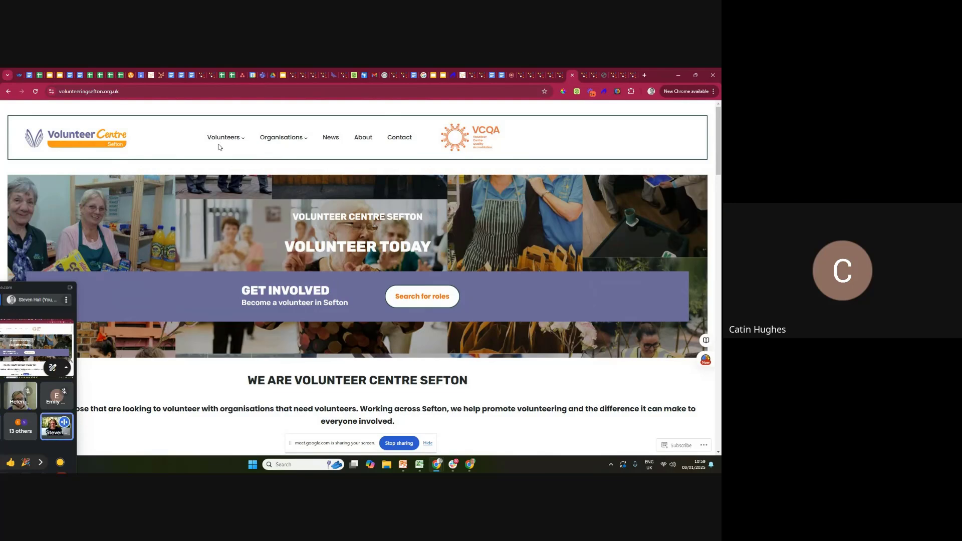
View Volunteer Centre Sefton's Search Volunteer Roles page on TeamKinetic and return to the centre's home page.
mouse_move(220, 140)
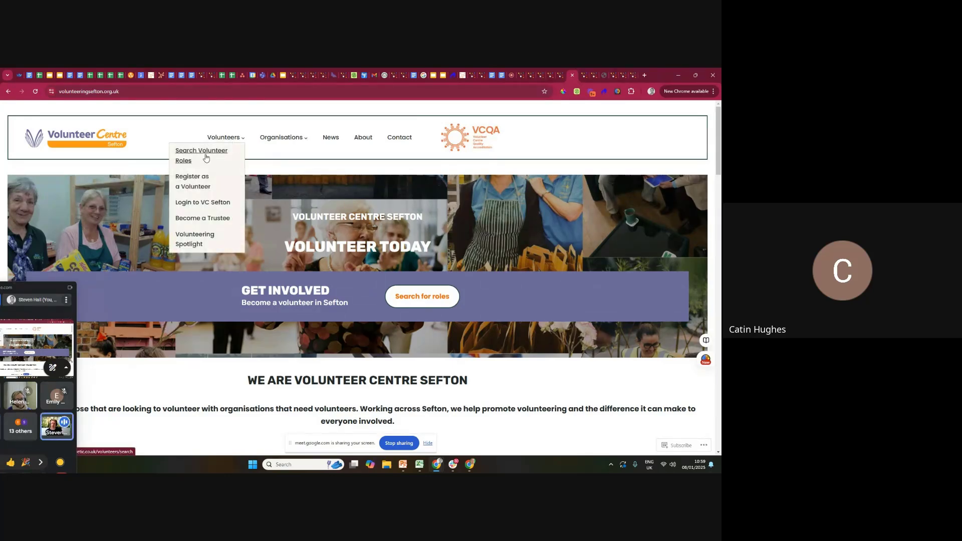
left_click(203, 156)
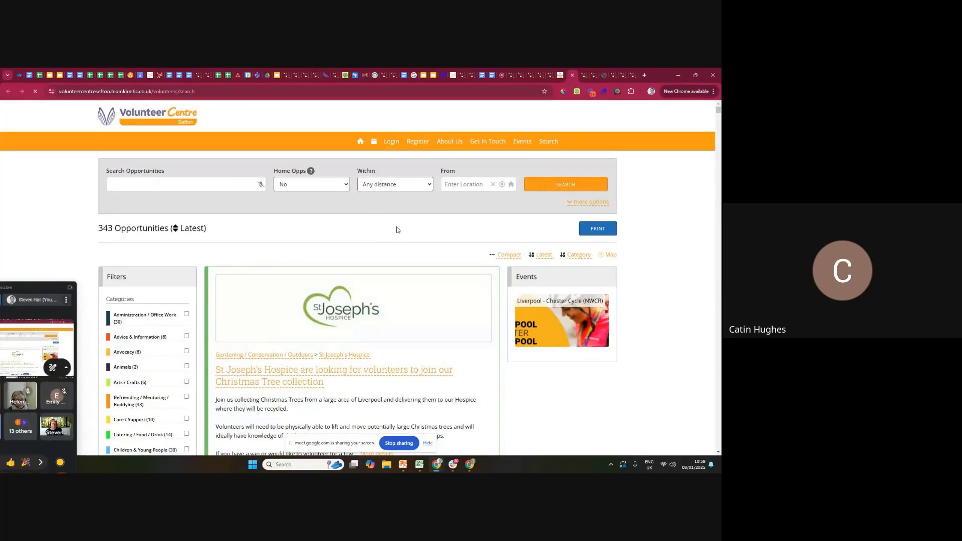
left_click(560, 76)
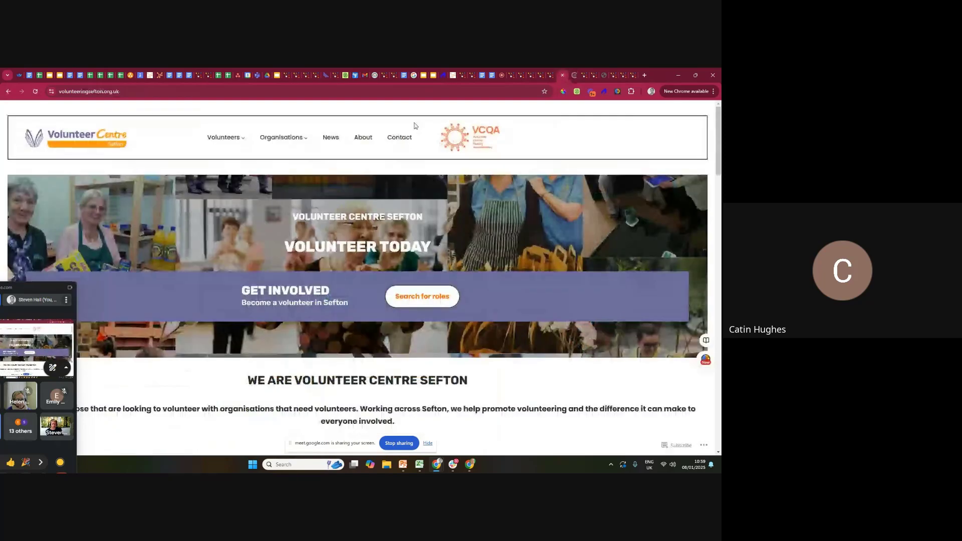
Review the Volunteers and Organisations links on the Volunteer Centre Sefton home page, and stop sharing the screen.
mouse_move(238, 142)
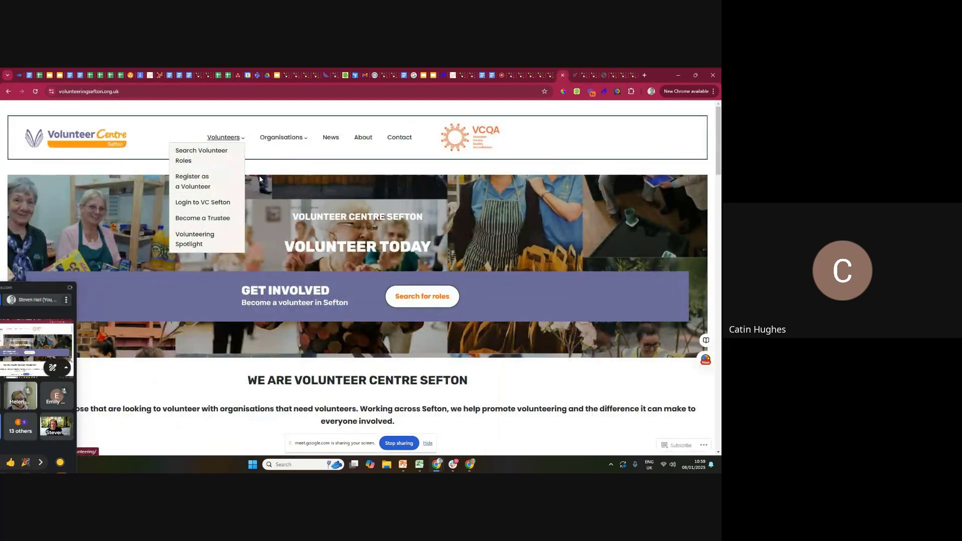
scroll(317, 271, "down", 1)
scroll(317, 272, "up", 1)
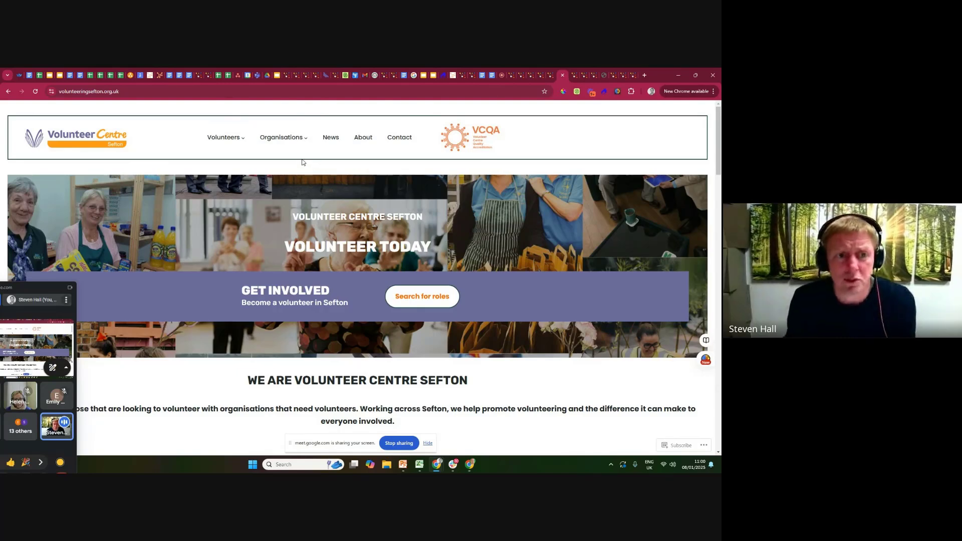
mouse_move(280, 140)
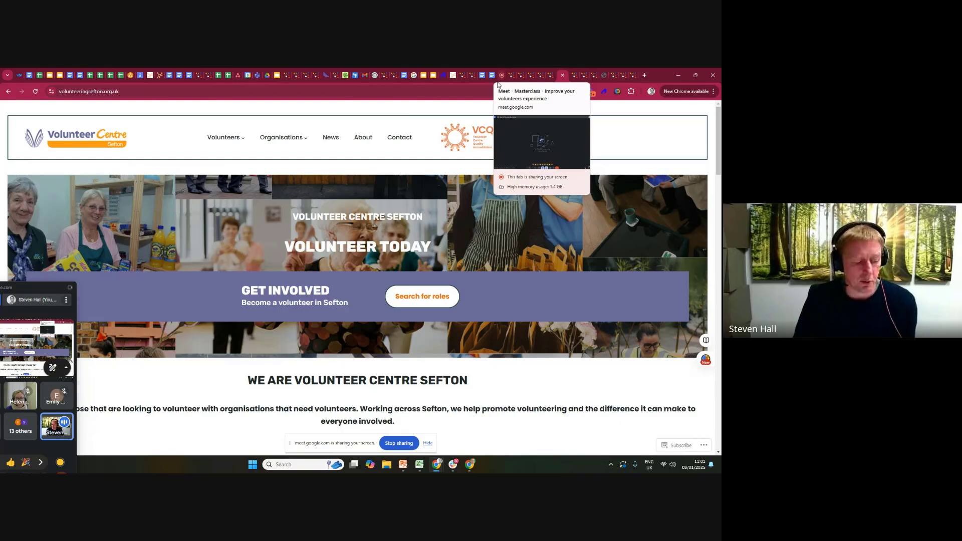
mouse_move(231, 140)
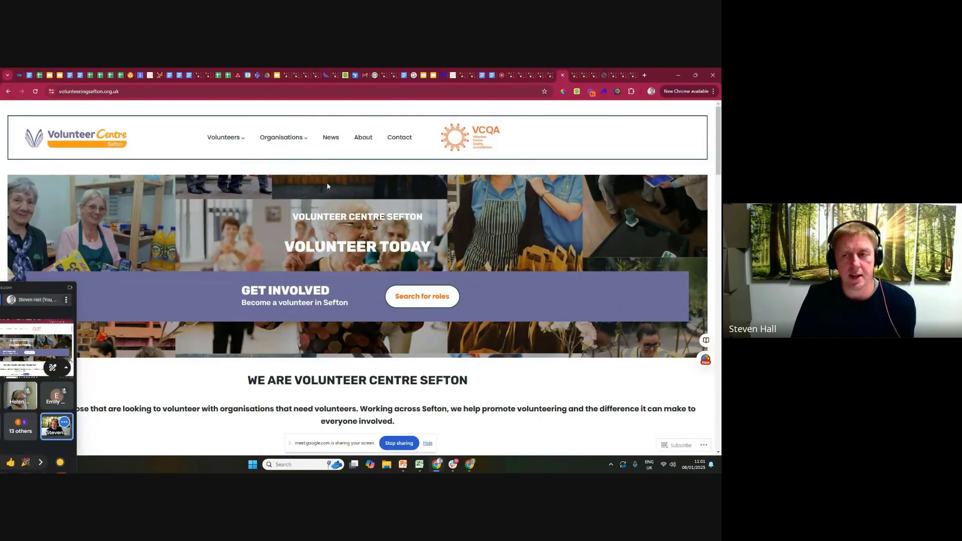
left_click(399, 443)
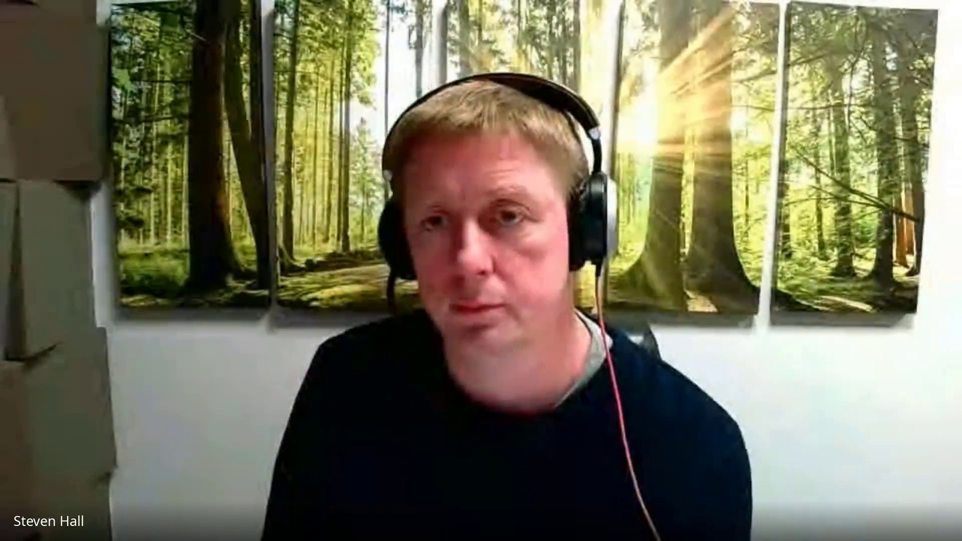